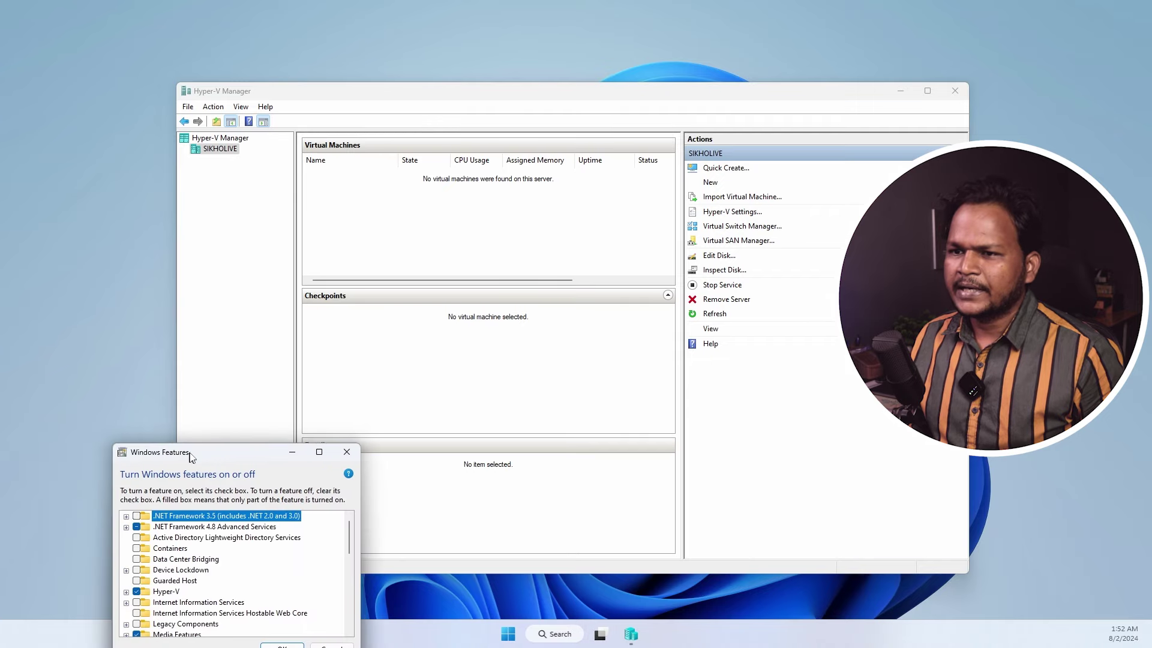
- Verify Hyper-V is checked in Windows Features and close the list with OK
{"action": "left_click_drag", "start_coordinate": [194, 453], "coordinate": [120, 244]}
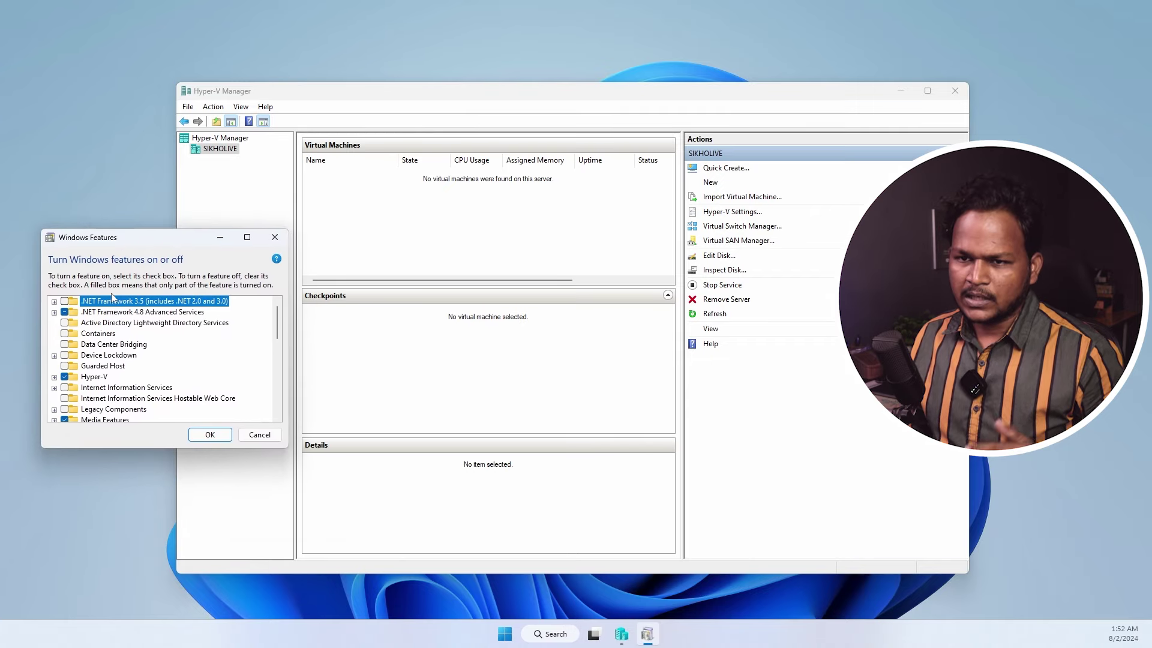
{"action": "scroll", "coordinate": [105, 342], "scroll_direction": "down", "scroll_amount": 1}
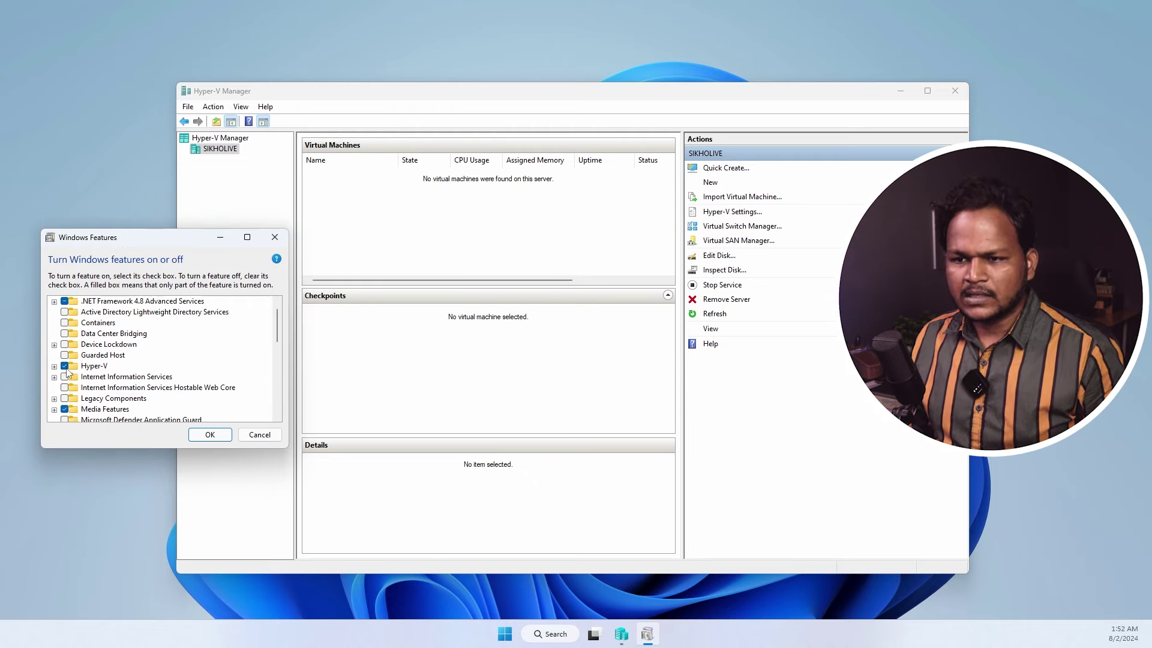
{"action": "left_click", "coordinate": [204, 436]}
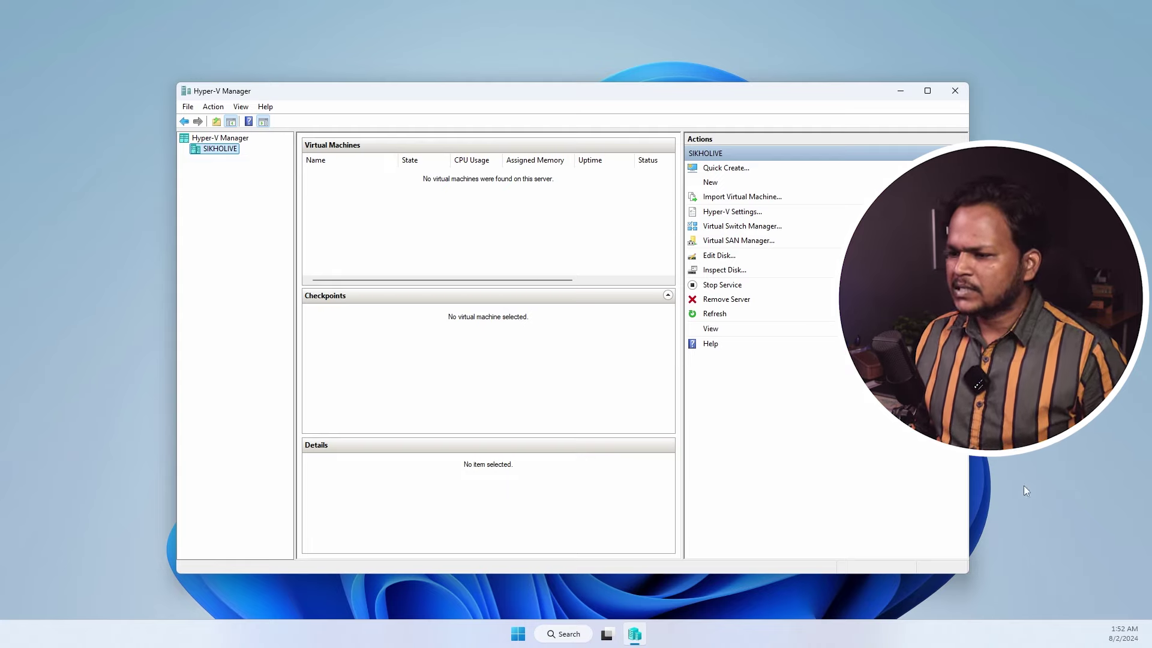
{"action": "left_click", "coordinate": [518, 634]}
{"action": "key", "text": "super+e"}
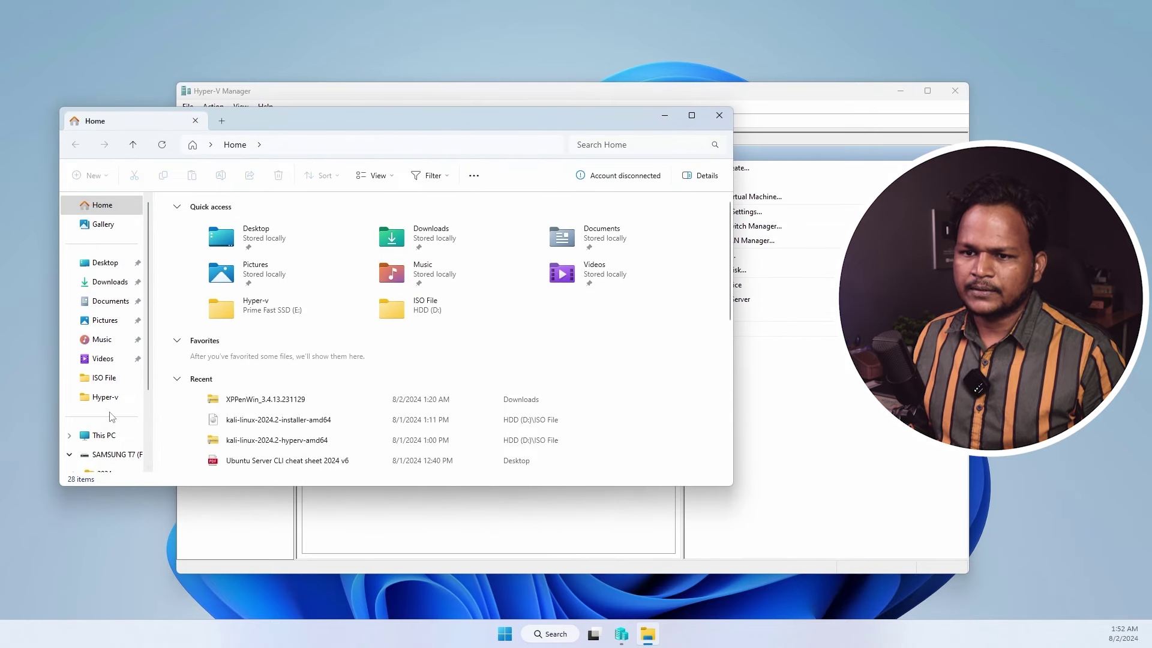
{"action": "left_click", "coordinate": [86, 429]}
{"action": "double_click", "coordinate": [360, 232]}
{"action": "double_click", "coordinate": [182, 220]}
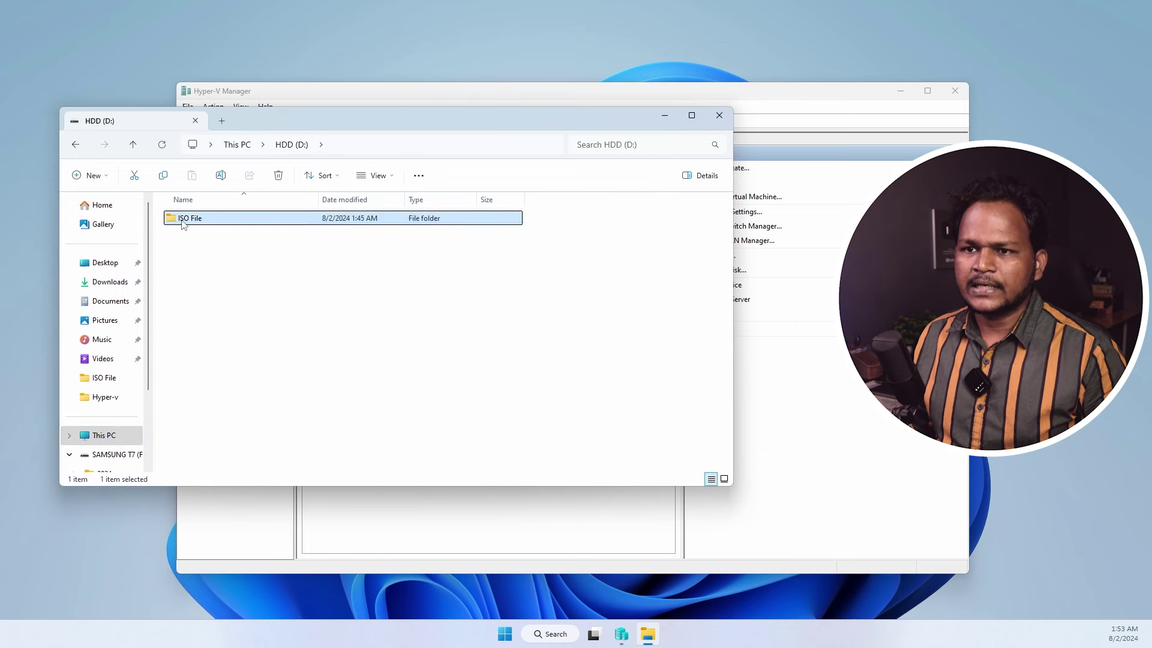
{"action": "left_click", "coordinate": [192, 354]}
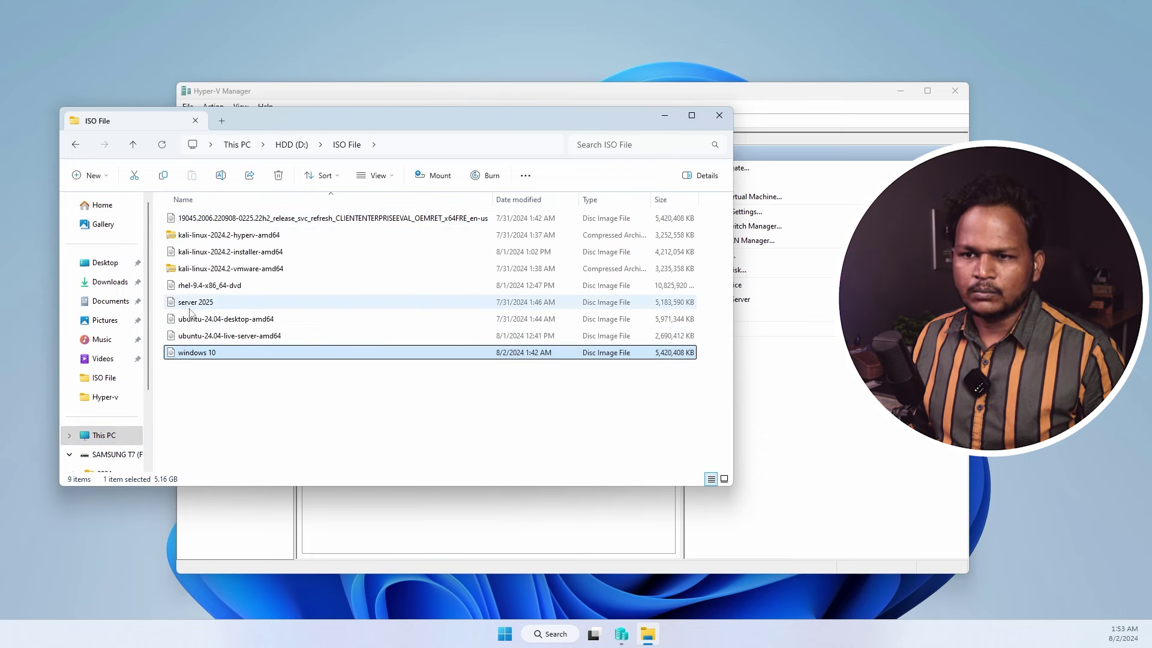
{"action": "left_click", "coordinate": [190, 307]}
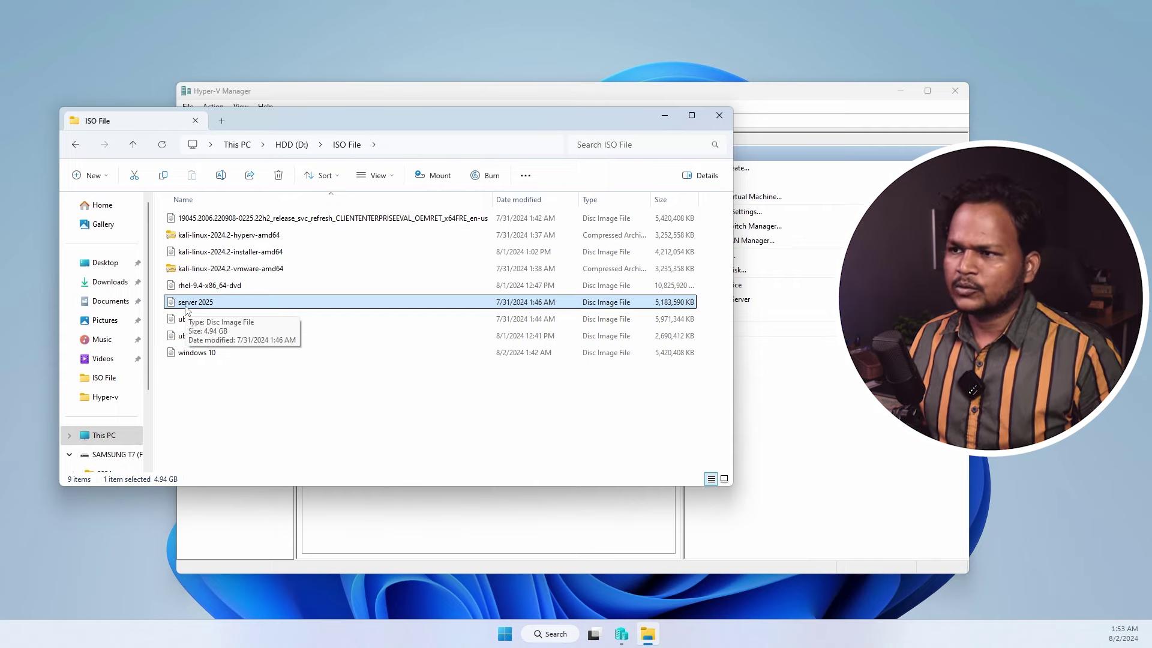
{"action": "left_click", "coordinate": [204, 357]}
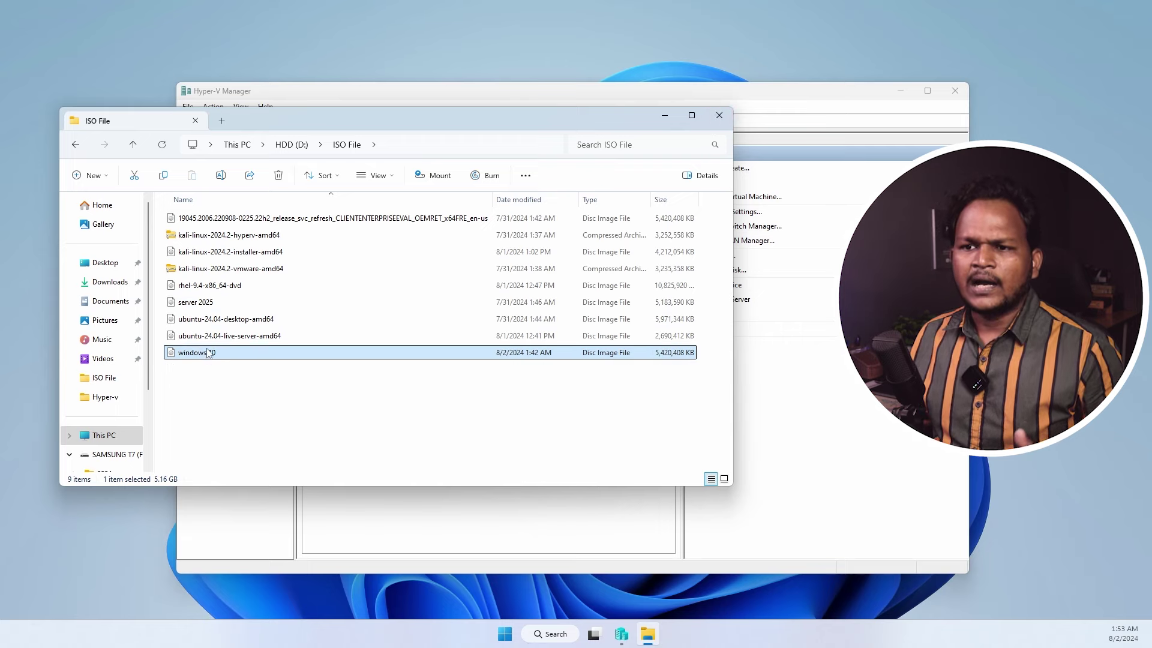
{"action": "left_click", "coordinate": [201, 319]}
{"action": "left_click", "coordinate": [194, 273]}
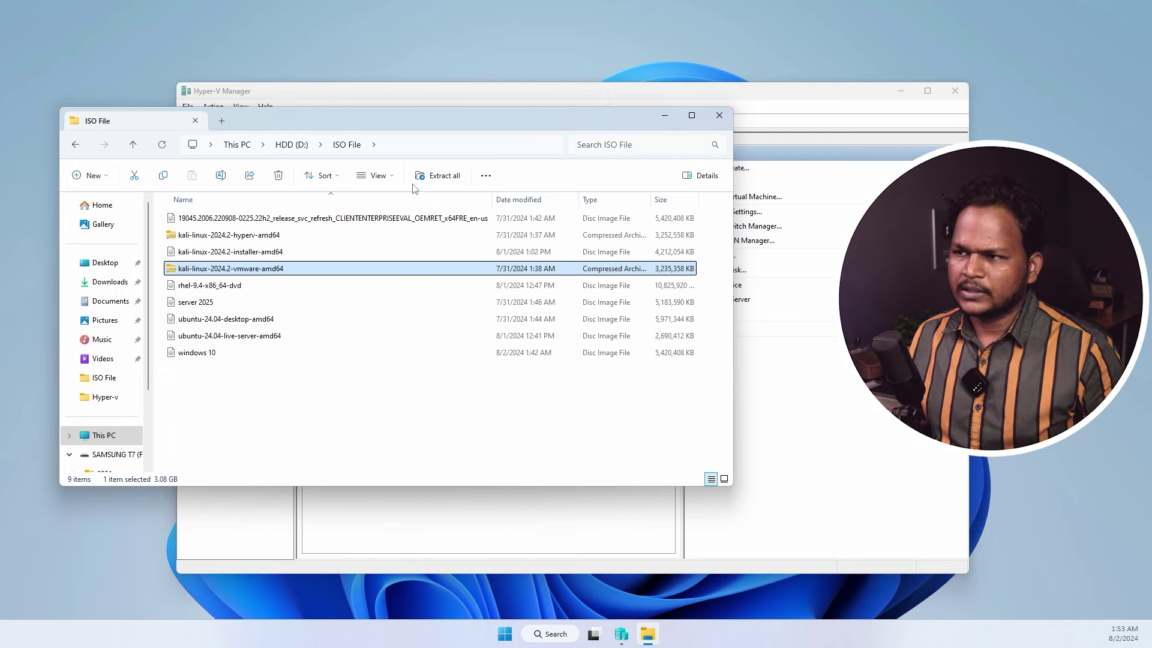
{"action": "left_click", "coordinate": [719, 115]}
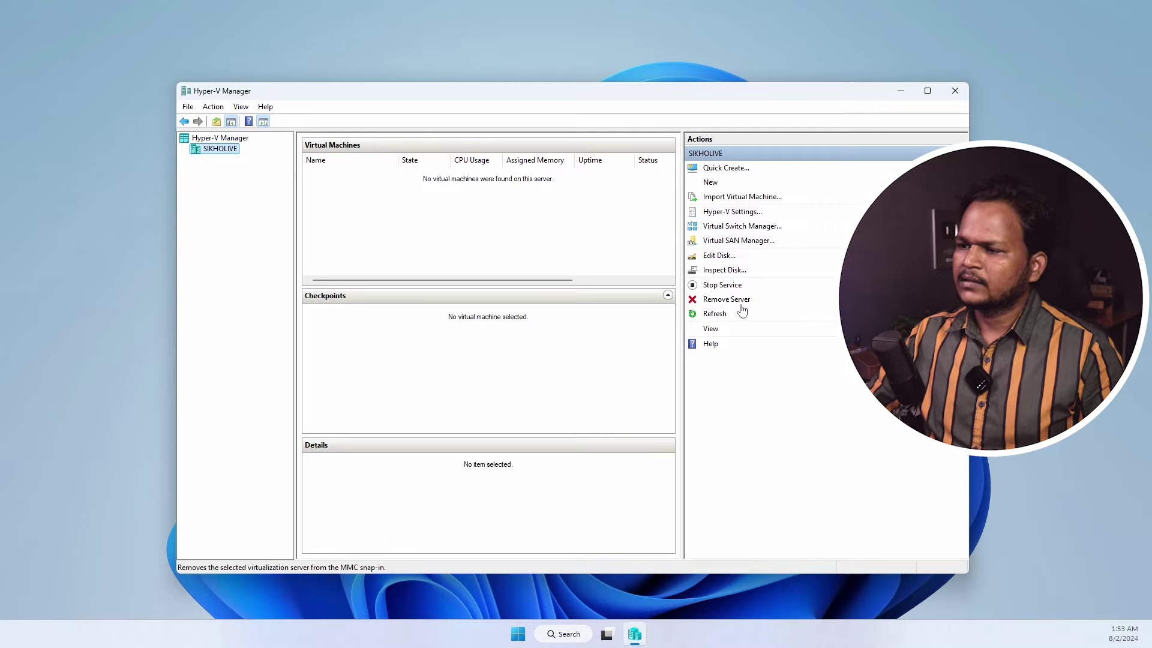
{"action": "key", "text": "ctrl+1"}
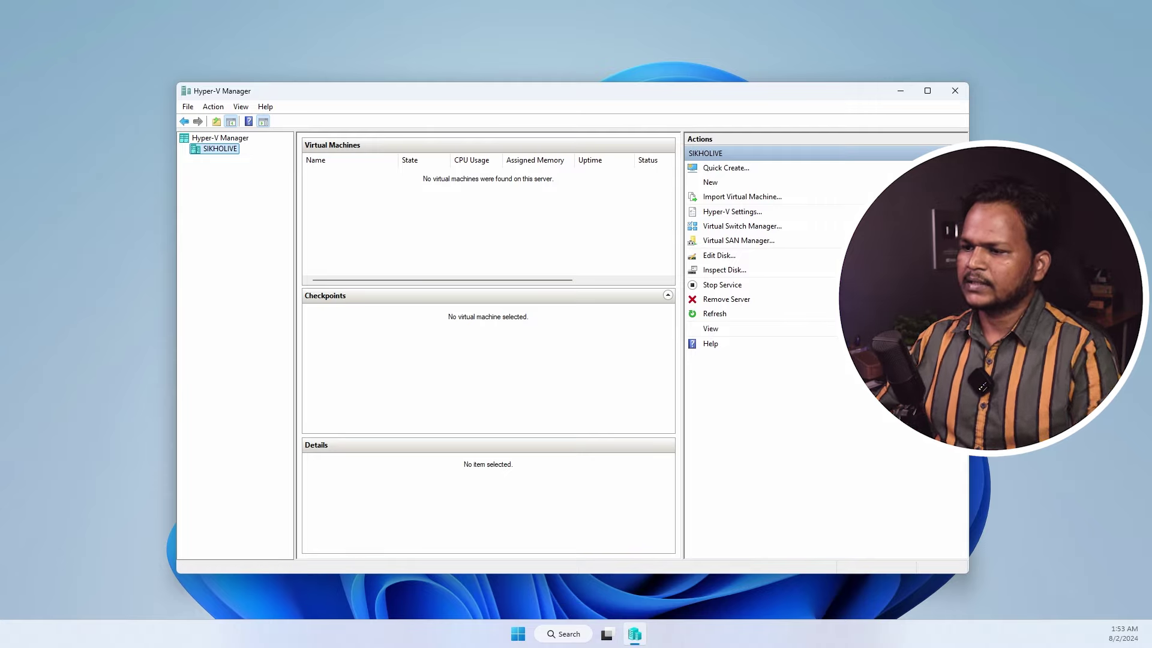
{"action": "left_click", "coordinate": [757, 171]}
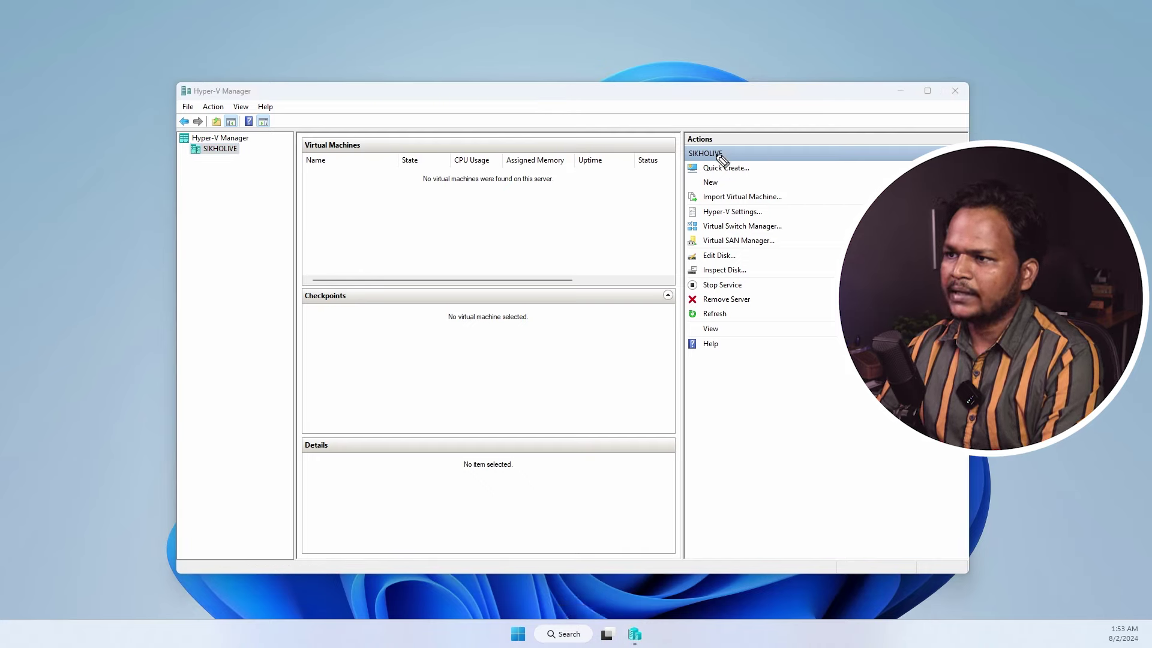
{"action": "mouse_move", "coordinate": [737, 151]}
{"action": "left_mouse_down"}
{"action": "mouse_move", "coordinate": [708, 179]}
{"action": "mouse_move", "coordinate": [744, 151]}
{"action": "mouse_move", "coordinate": [807, 157]}
{"action": "left_mouse_up"}
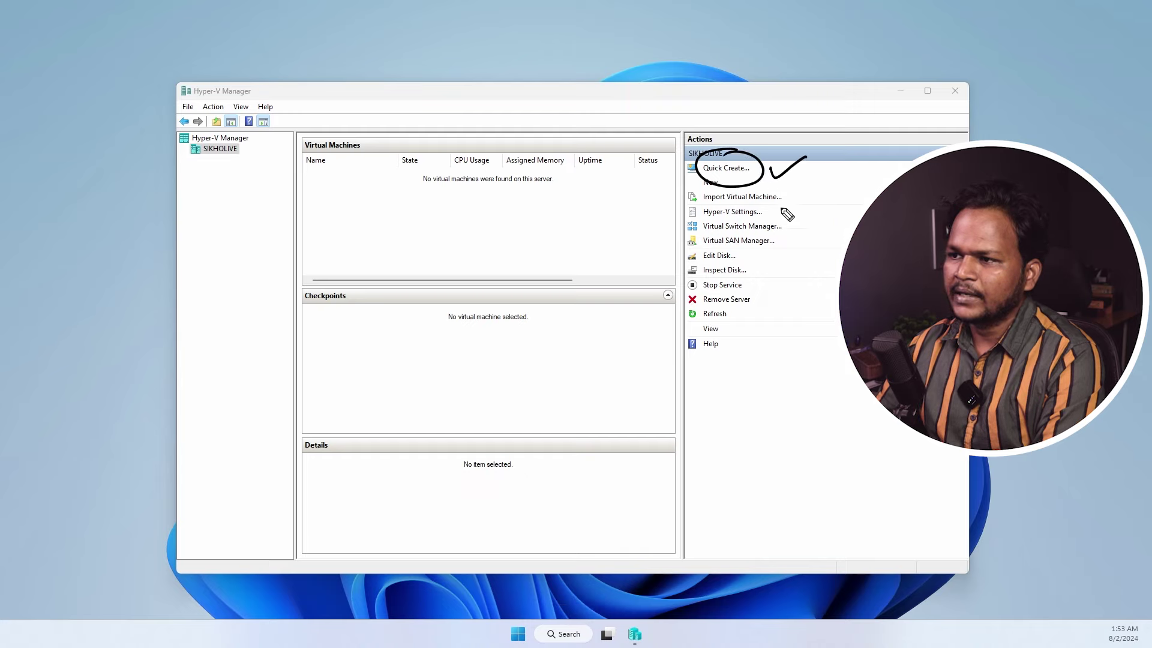
{"action": "key", "text": "e"}
{"action": "mouse_move", "coordinate": [744, 191]}
{"action": "left_mouse_down"}
{"action": "mouse_move", "coordinate": [712, 186]}
{"action": "mouse_move", "coordinate": [764, 149]}
{"action": "mouse_move", "coordinate": [810, 198]}
{"action": "mouse_move", "coordinate": [778, 189]}
{"action": "left_mouse_up"}
{"action": "key", "text": "p"}
{"action": "key", "text": "e"}
{"action": "key", "text": "Escape"}
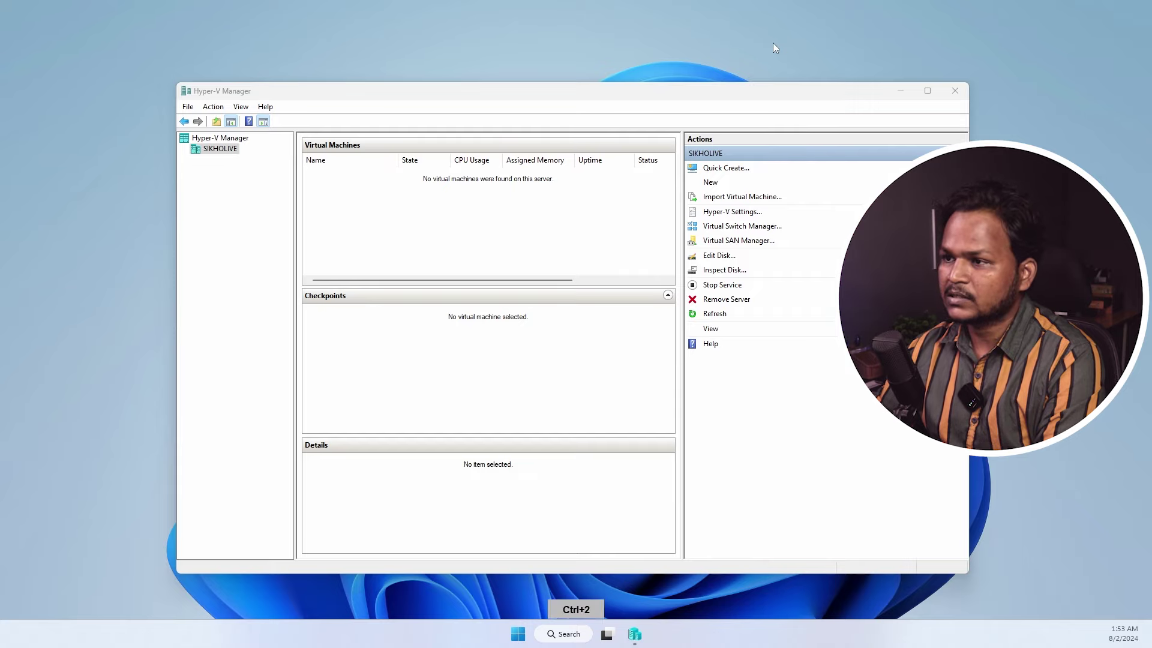
{"action": "left_click", "coordinate": [726, 168]}
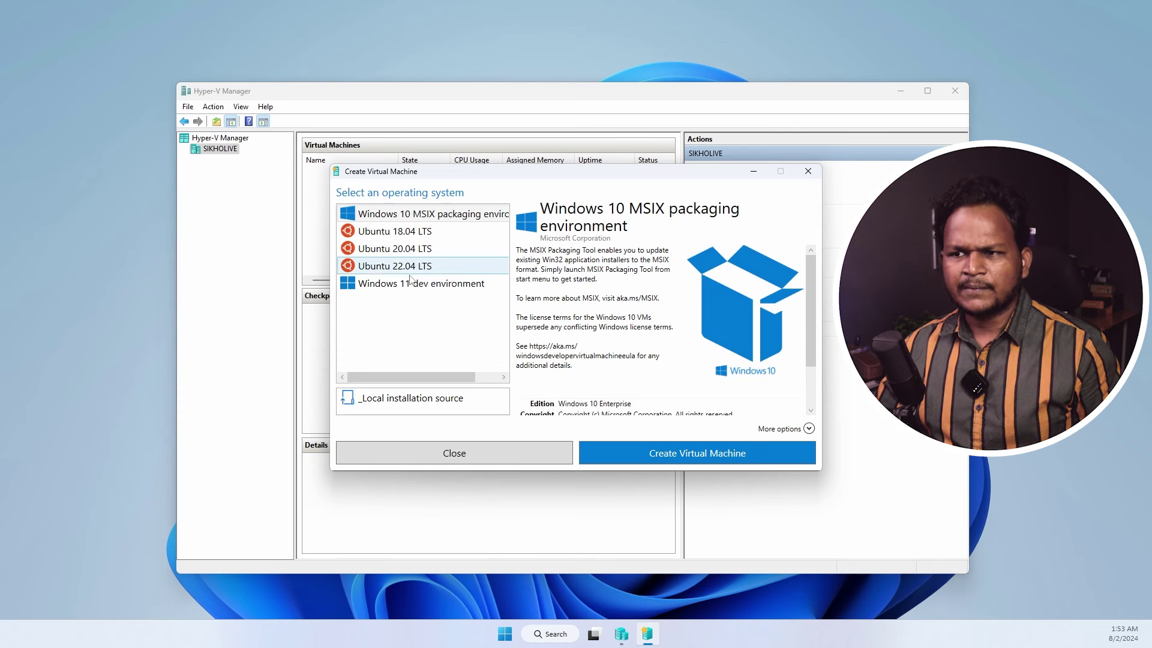
{"action": "left_click", "coordinate": [399, 234]}
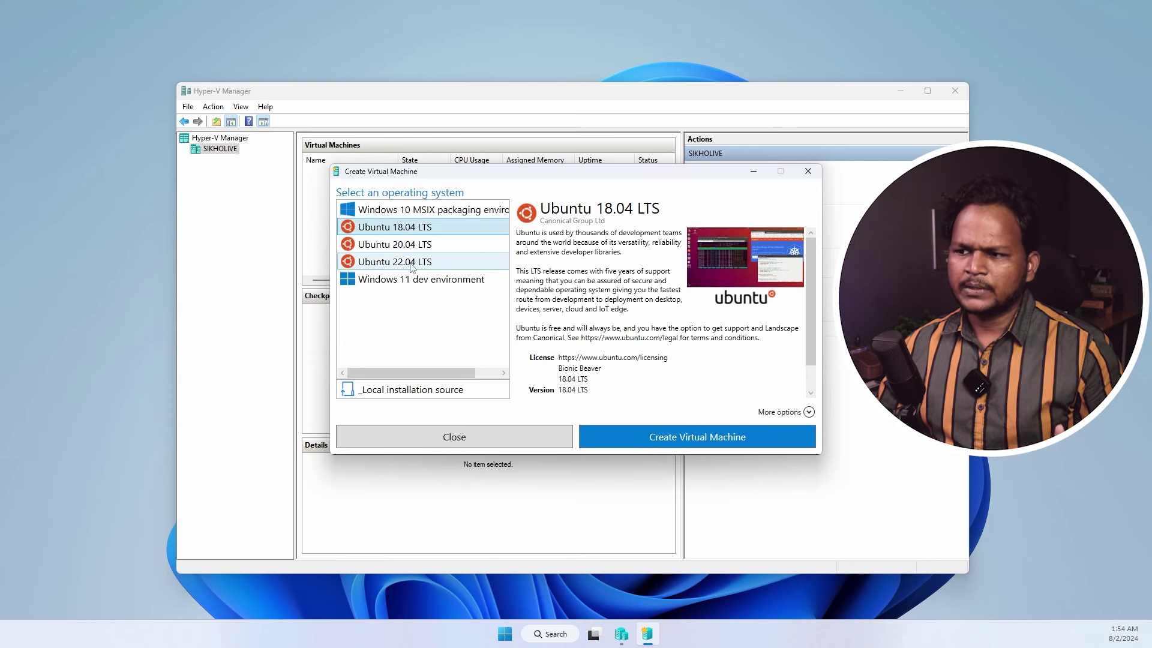
{"action": "left_click", "coordinate": [682, 436]}
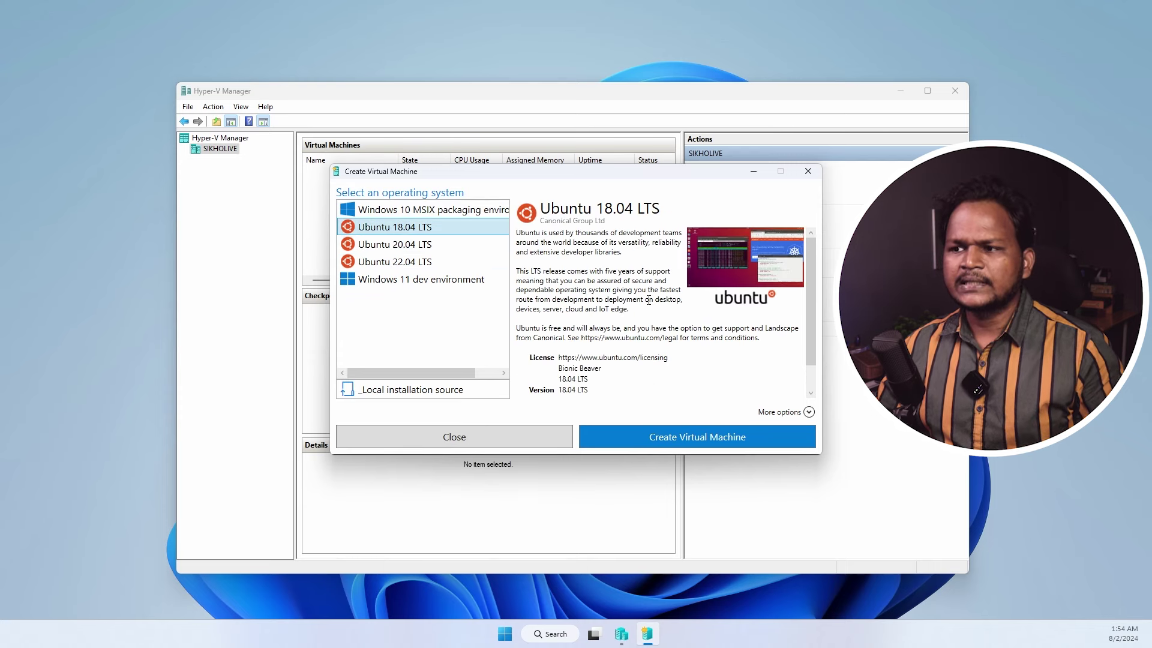
{"action": "left_click", "coordinate": [808, 171]}
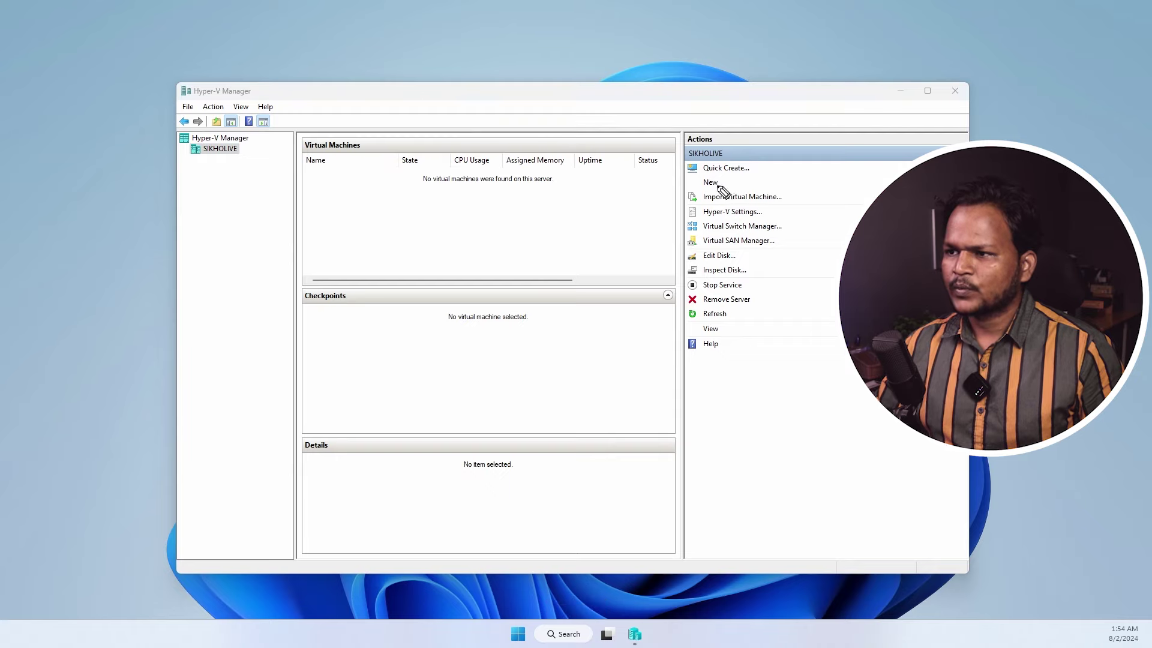
{"action": "left_click_drag", "start_coordinate": [717, 178], "coordinate": [765, 178]}
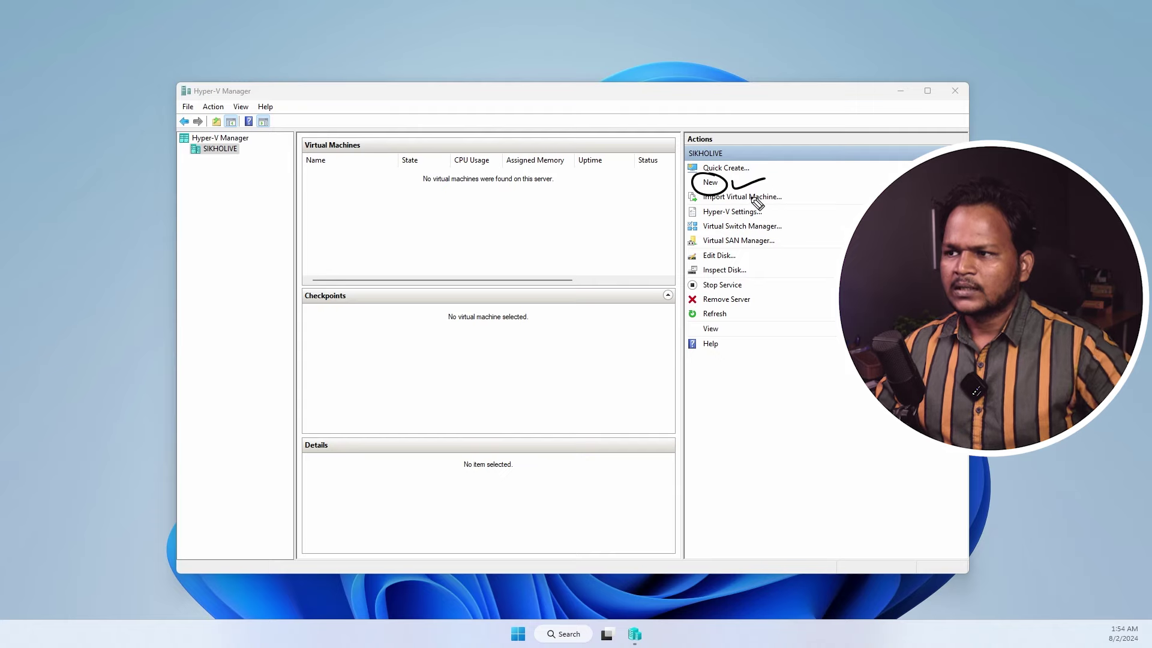
{"action": "left_click_drag", "start_coordinate": [788, 198], "coordinate": [812, 190]}
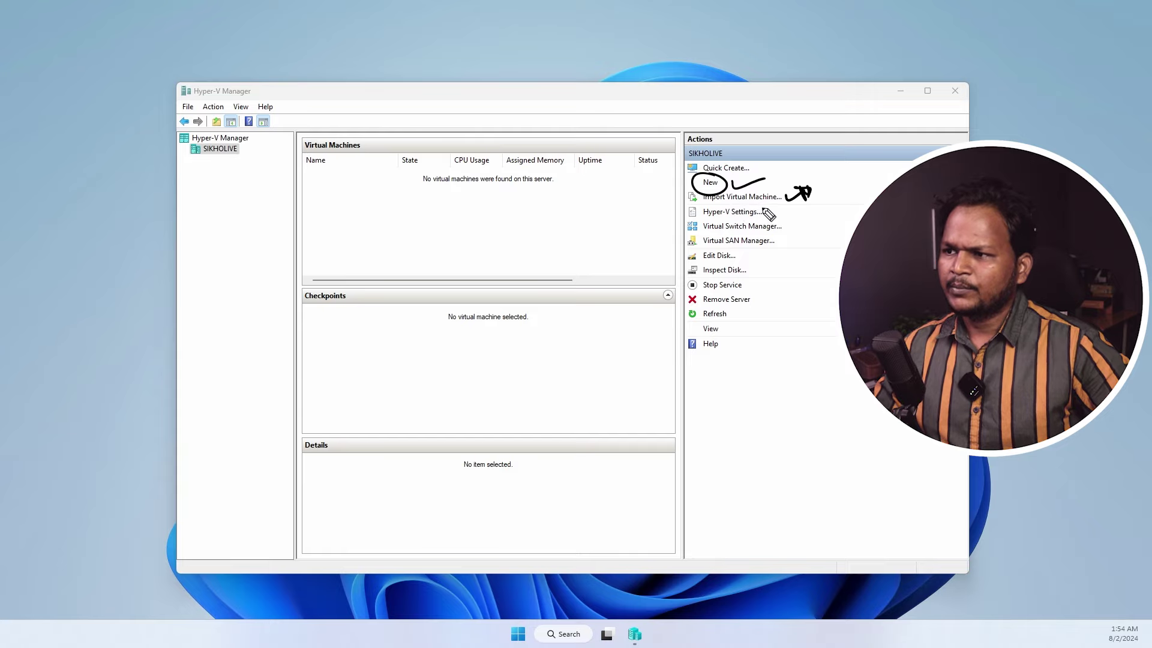
{"action": "mouse_move", "coordinate": [757, 206]}
{"action": "left_mouse_down"}
{"action": "mouse_move", "coordinate": [756, 222]}
{"action": "mouse_move", "coordinate": [792, 215]}
{"action": "left_mouse_up"}
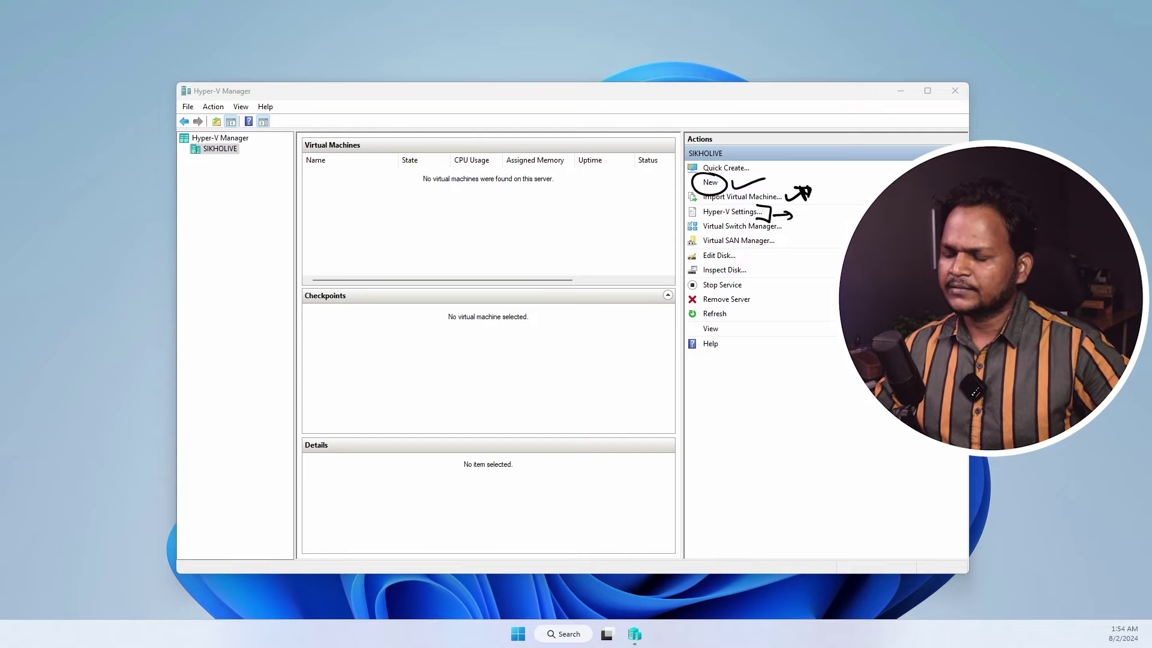
{"action": "left_click", "coordinate": [732, 211]}
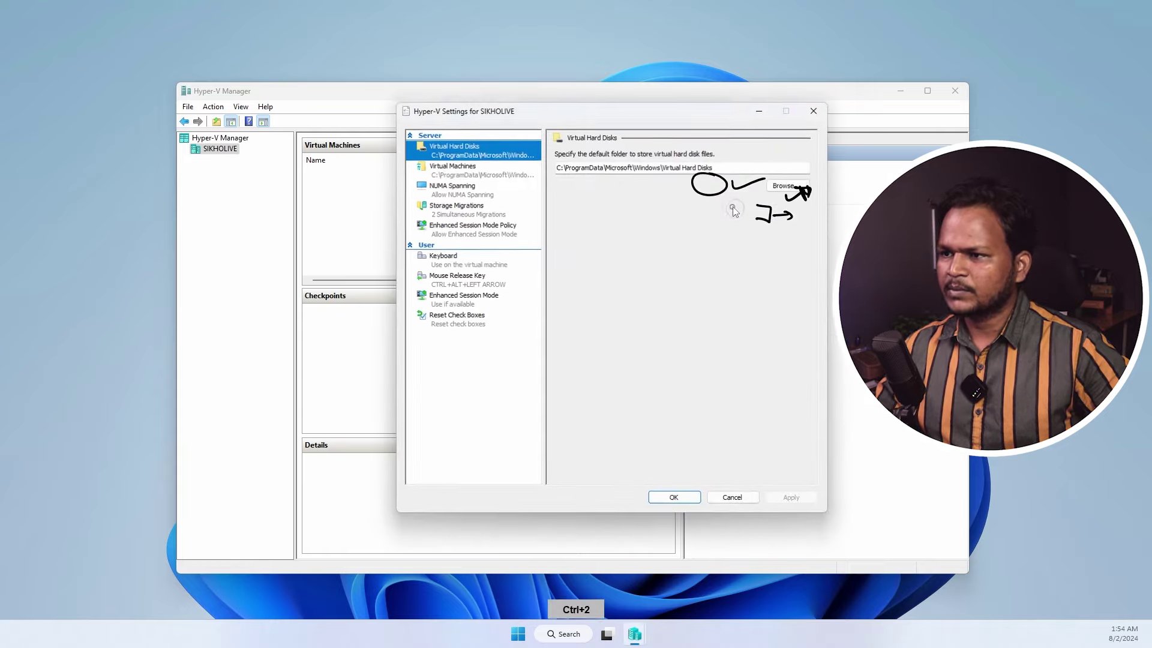
{"action": "left_click_drag", "start_coordinate": [525, 114], "coordinate": [362, 147]}
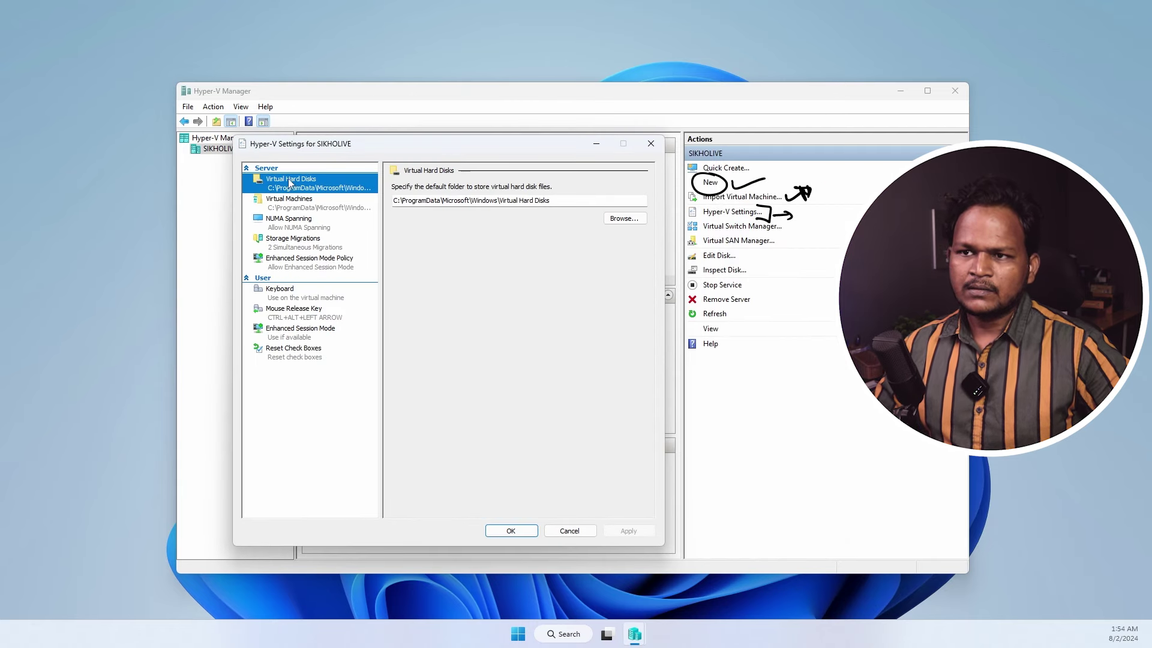
{"action": "left_click_drag", "start_coordinate": [560, 202], "coordinate": [414, 203]}
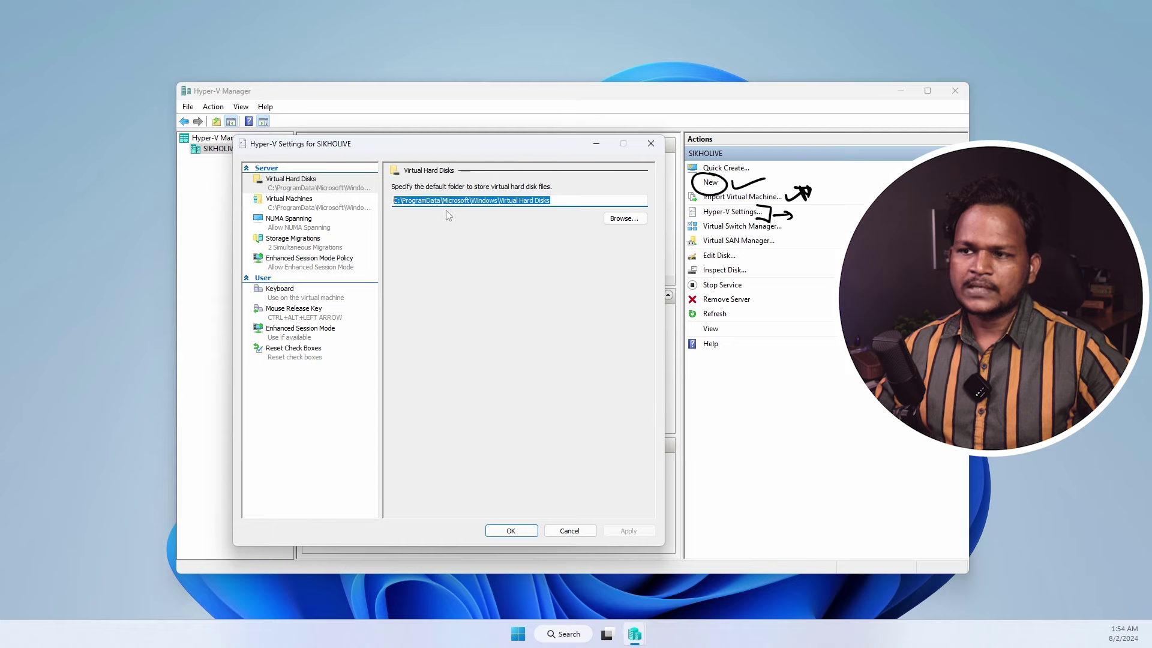
{"action": "left_click", "coordinate": [286, 205]}
{"action": "left_click_drag", "start_coordinate": [549, 203], "coordinate": [387, 213]}
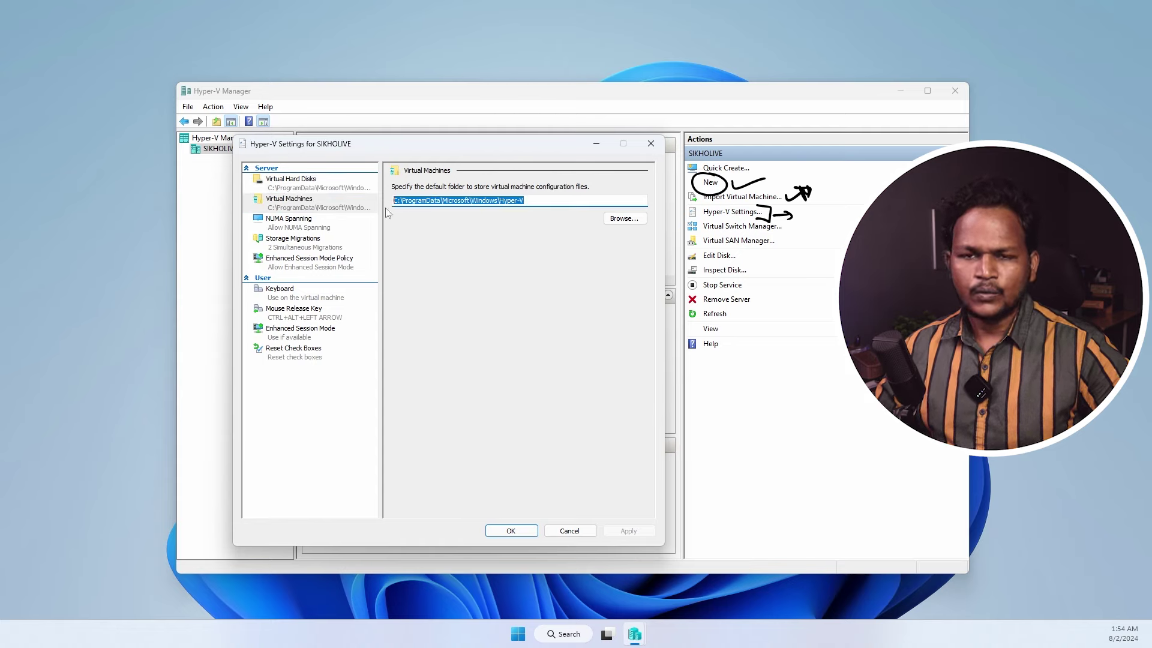
{"action": "left_click", "coordinate": [290, 223]}
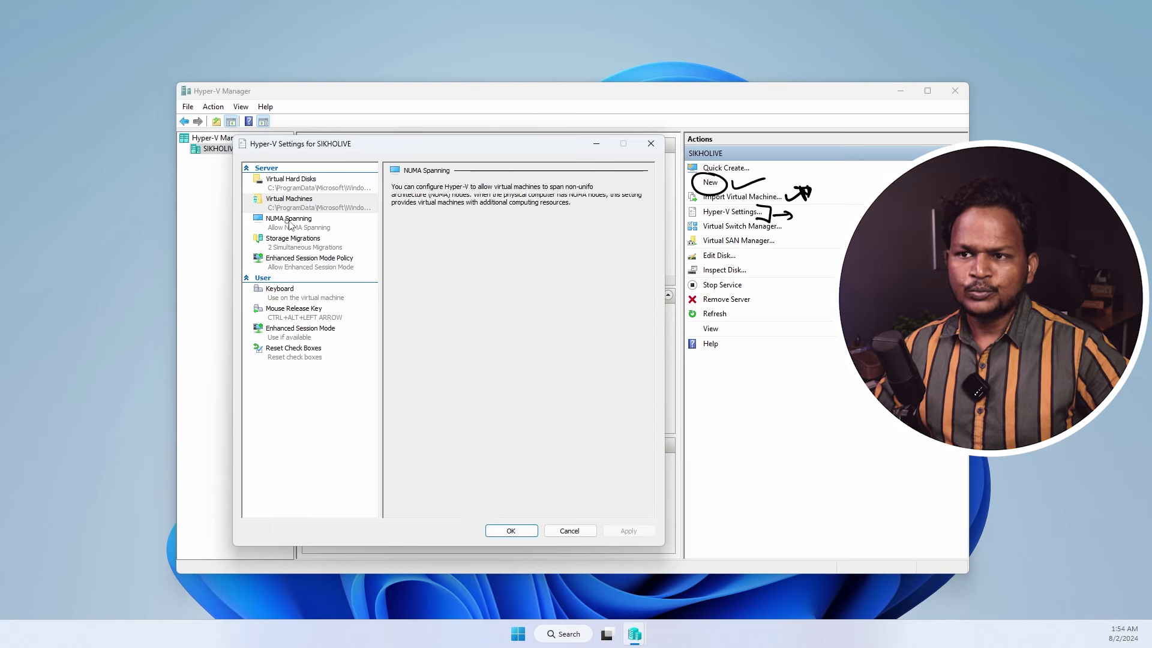
{"action": "left_click", "coordinate": [285, 247]}
{"action": "left_click", "coordinate": [287, 266]}
{"action": "left_click", "coordinate": [277, 311]}
{"action": "left_click", "coordinate": [279, 335]}
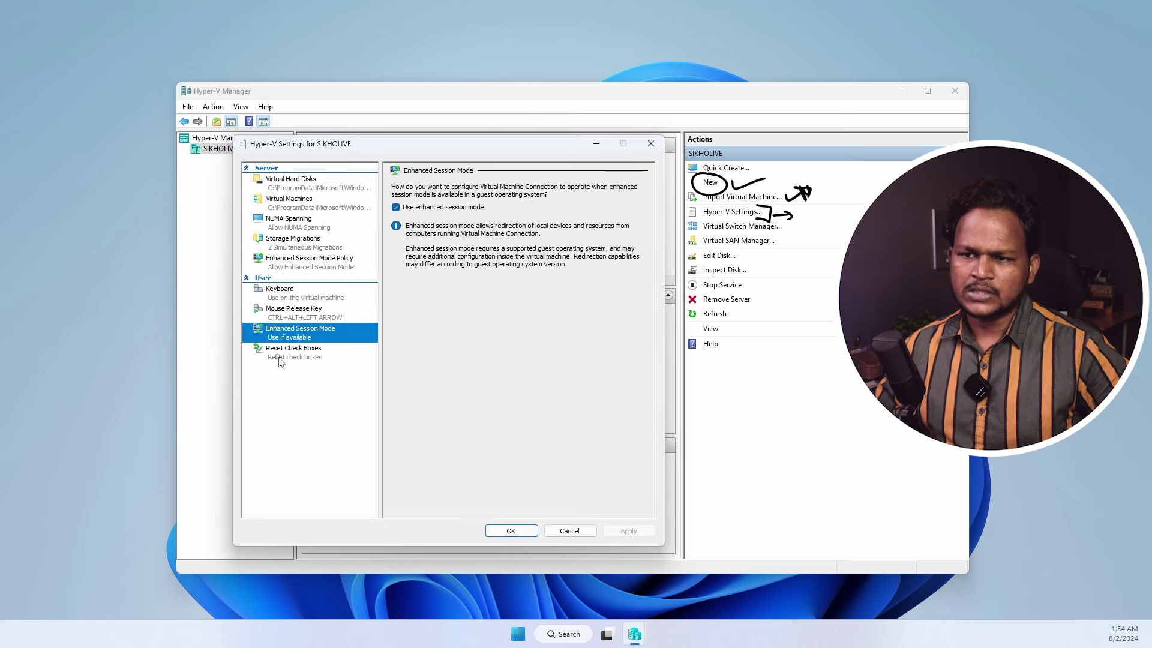
{"action": "left_click", "coordinate": [284, 346]}
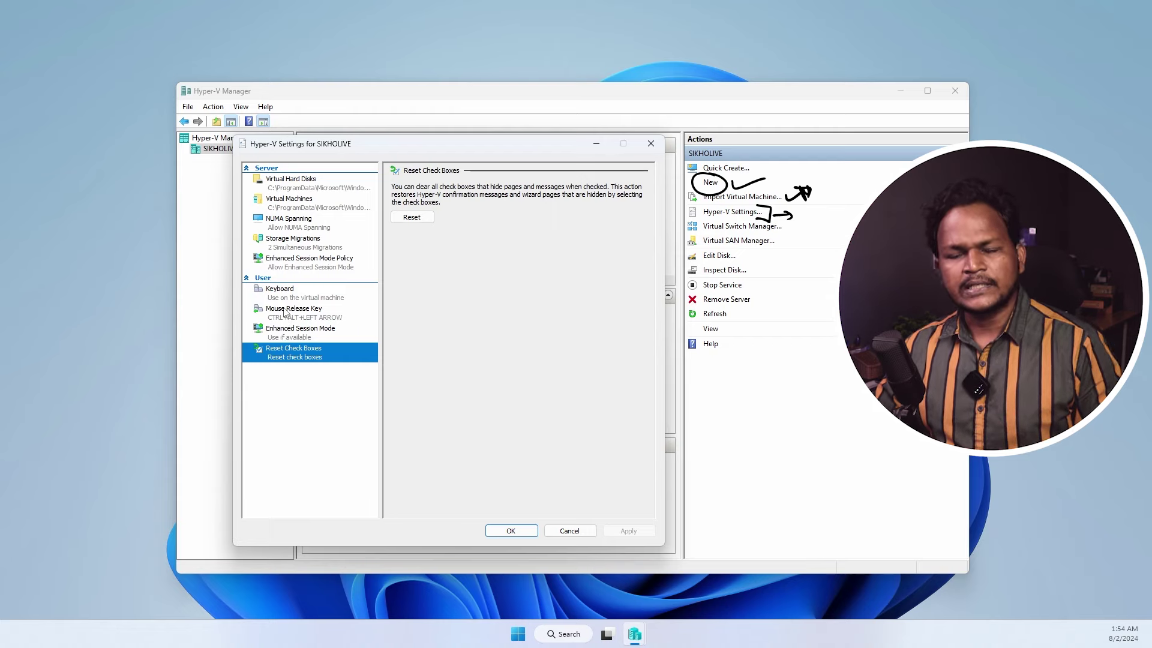
{"action": "left_click", "coordinate": [651, 143]}
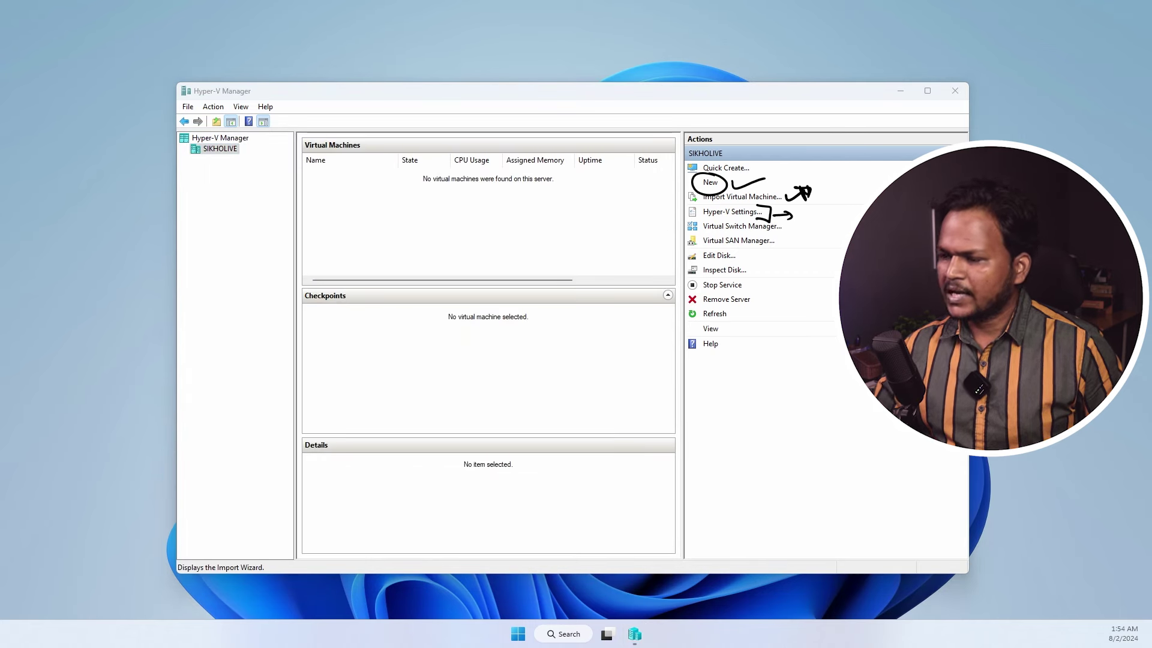
{"action": "key", "text": "ctrl+1"}
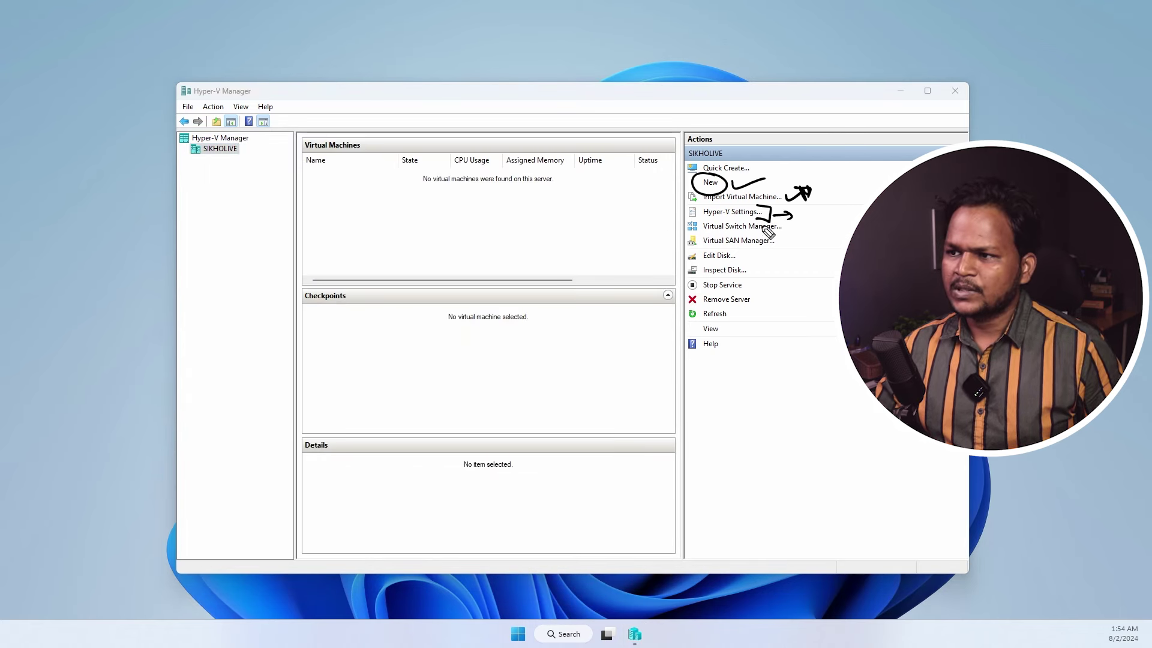
{"action": "mouse_move", "coordinate": [710, 239]}
{"action": "left_mouse_down"}
{"action": "mouse_move", "coordinate": [780, 236]}
{"action": "mouse_move", "coordinate": [757, 220]}
{"action": "mouse_move", "coordinate": [703, 235]}
{"action": "left_mouse_up"}
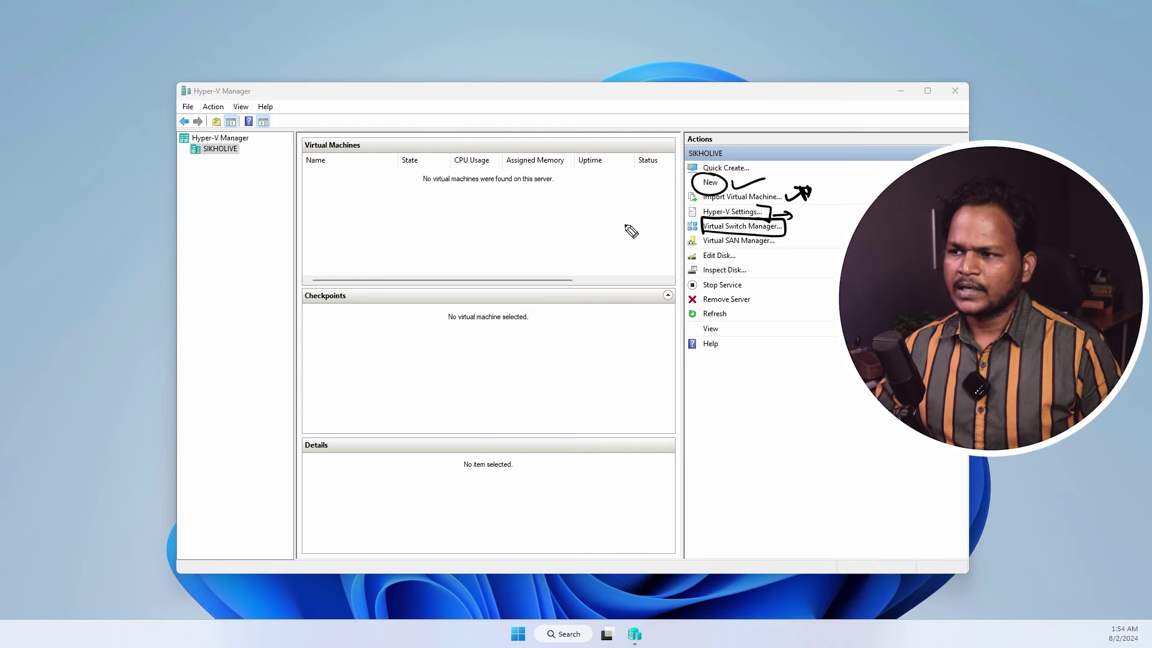
{"action": "left_click_drag", "start_coordinate": [788, 232], "coordinate": [807, 230]}
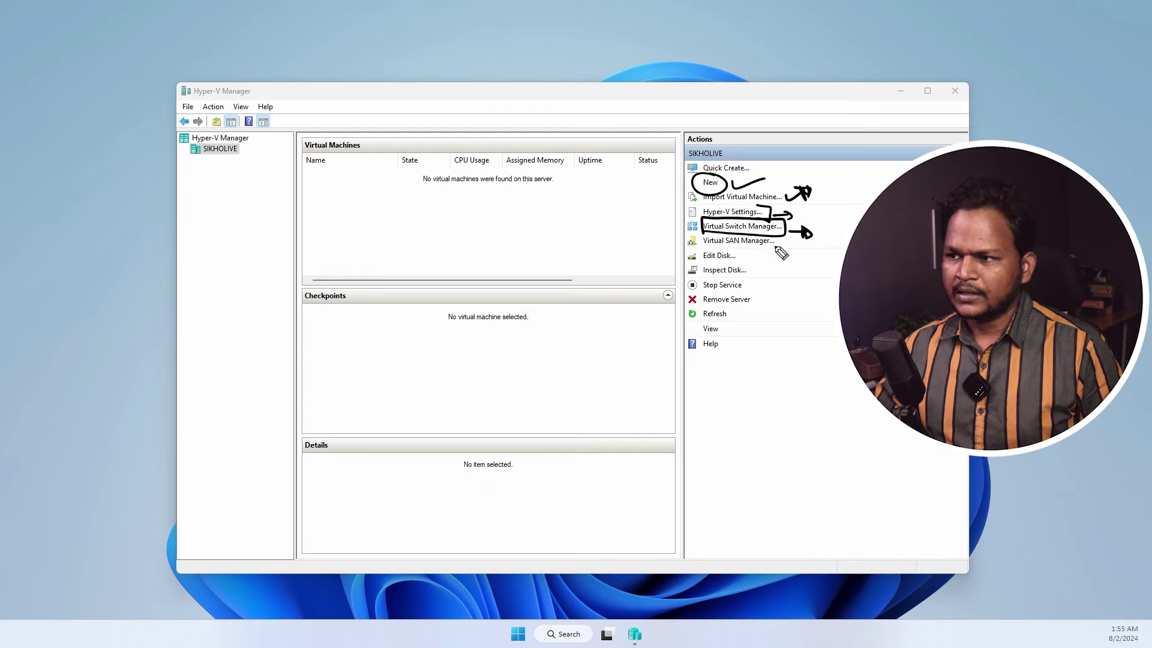
{"action": "left_click_drag", "start_coordinate": [751, 248], "coordinate": [780, 238]}
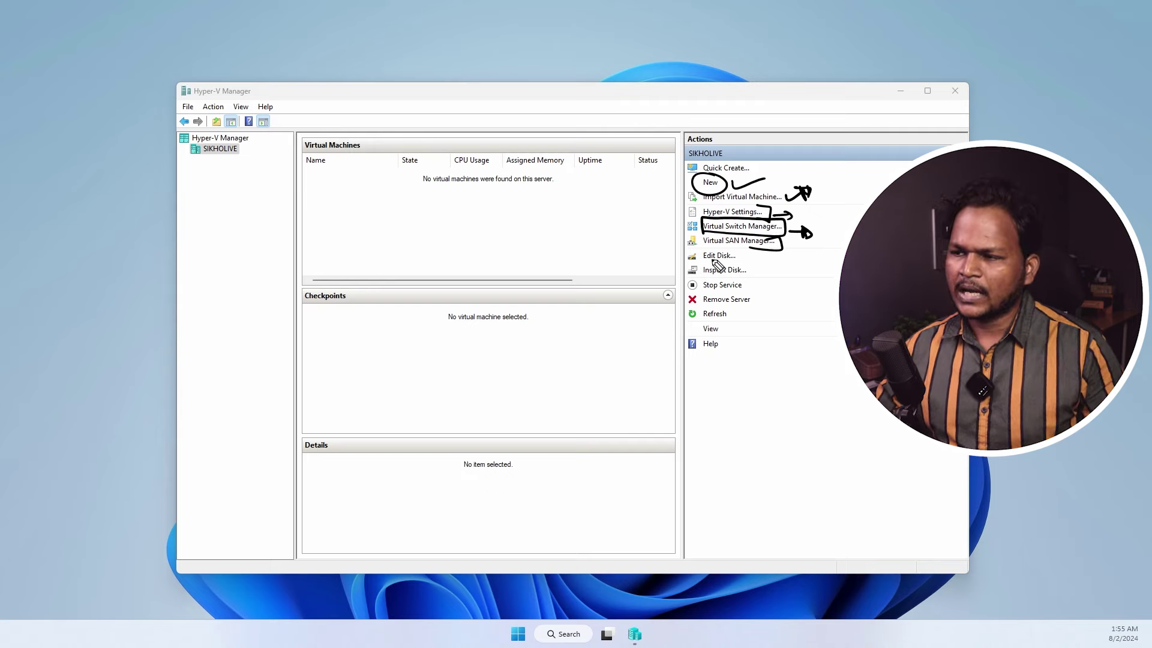
{"action": "mouse_move", "coordinate": [662, 240]}
{"action": "left_mouse_down"}
{"action": "mouse_move", "coordinate": [690, 236]}
{"action": "mouse_move", "coordinate": [702, 263]}
{"action": "mouse_move", "coordinate": [717, 265]}
{"action": "mouse_move", "coordinate": [740, 354]}
{"action": "left_mouse_up"}
{"action": "mouse_move", "coordinate": [774, 303]}
{"action": "left_mouse_down"}
{"action": "mouse_move", "coordinate": [771, 324]}
{"action": "mouse_move", "coordinate": [784, 318]}
{"action": "left_mouse_up"}
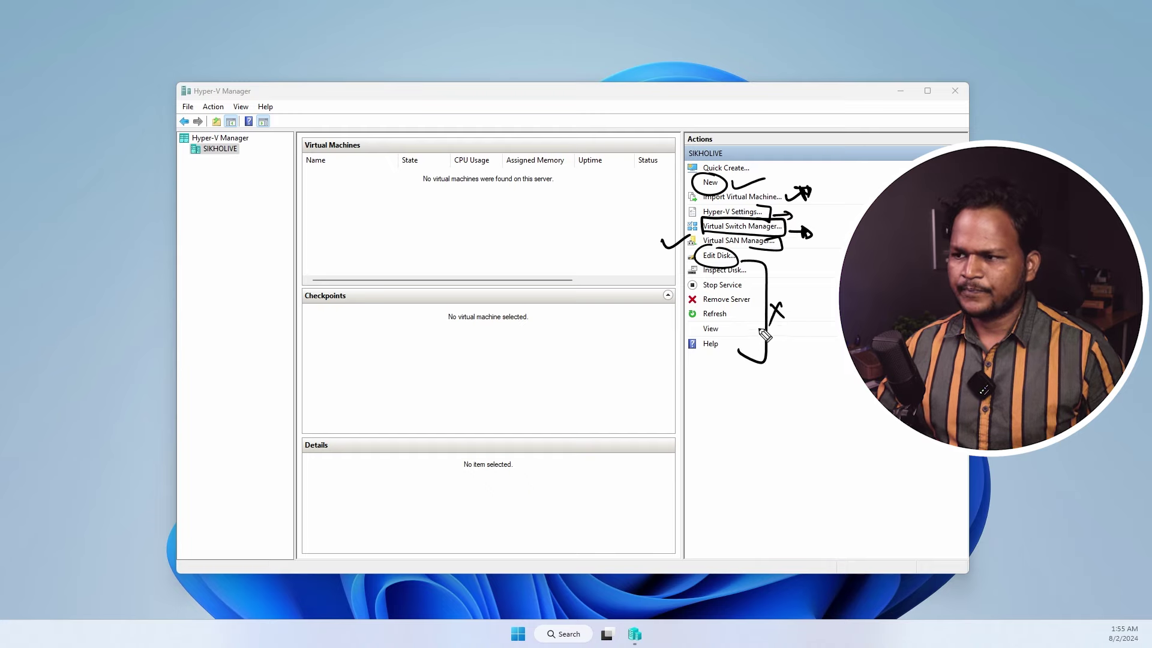
{"action": "key", "text": "ctrl+3"}
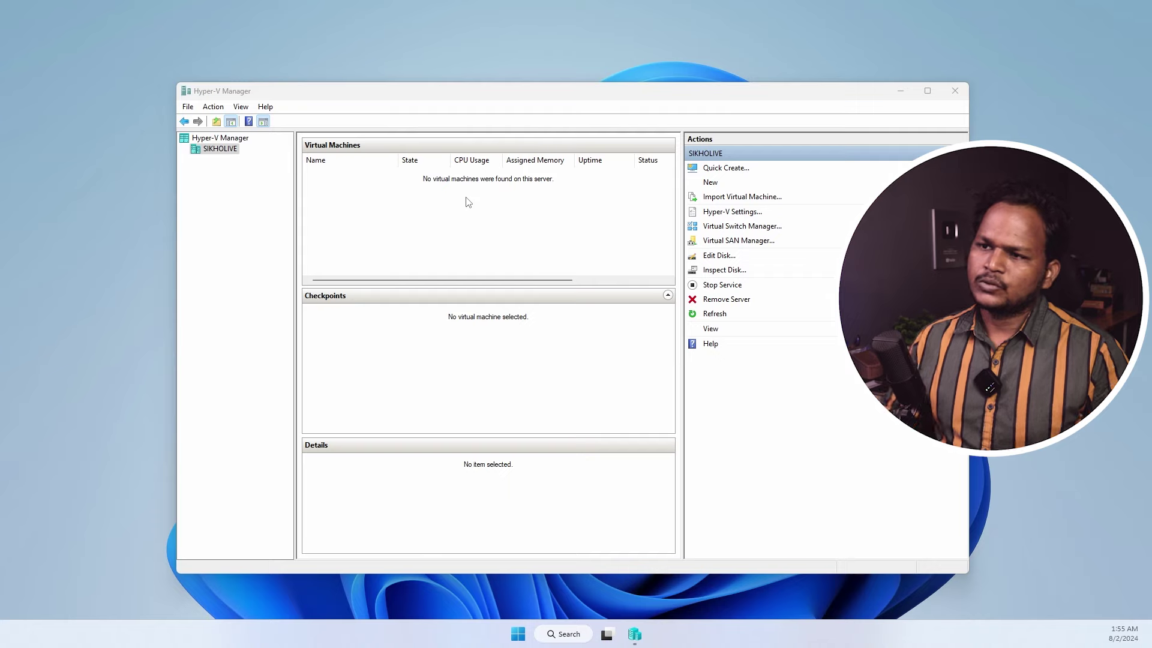
- Start the New Virtual Machine Wizard and name the machine win10
{"action": "left_click", "coordinate": [709, 181]}
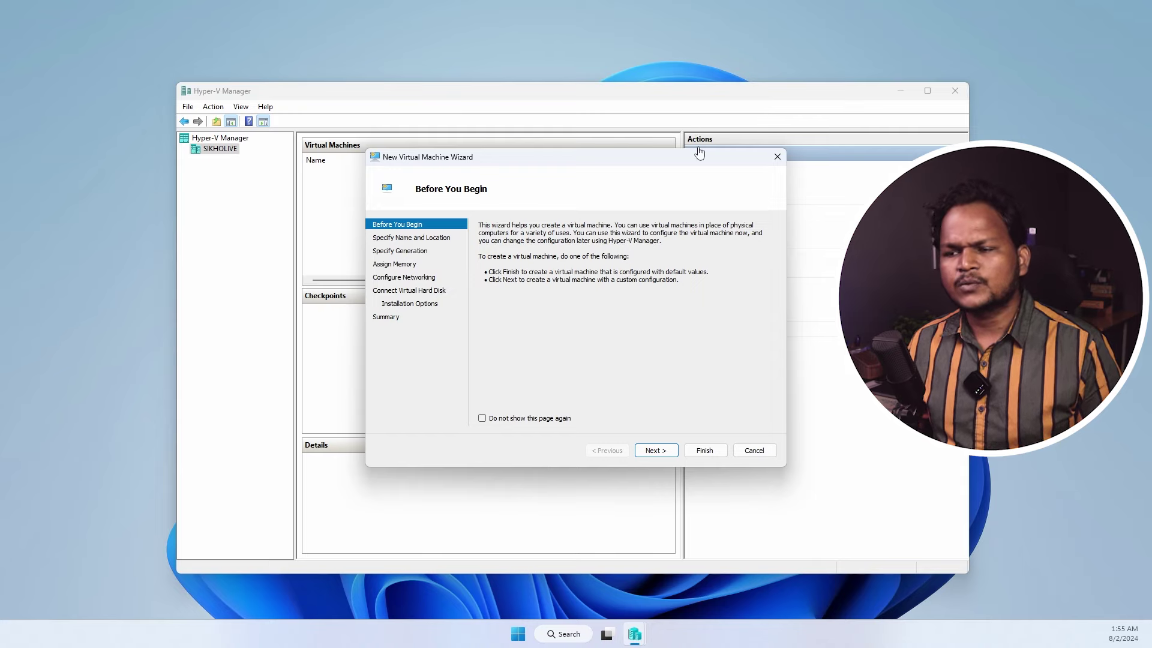
{"action": "left_click", "coordinate": [656, 450]}
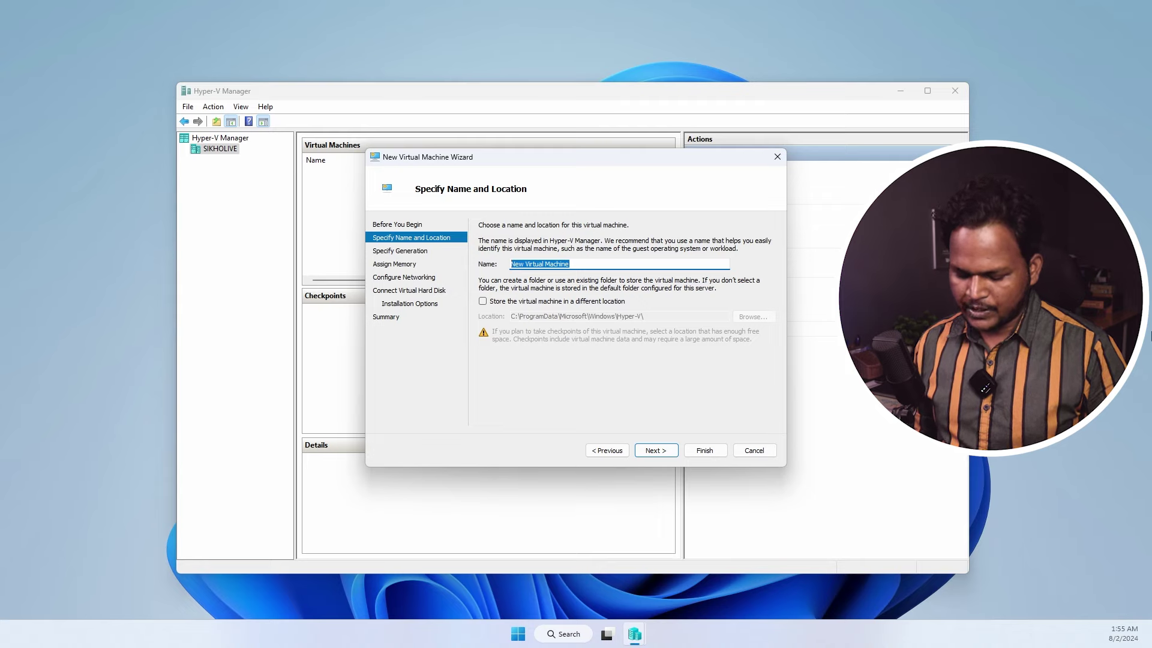
{"action": "type", "text": "win"}
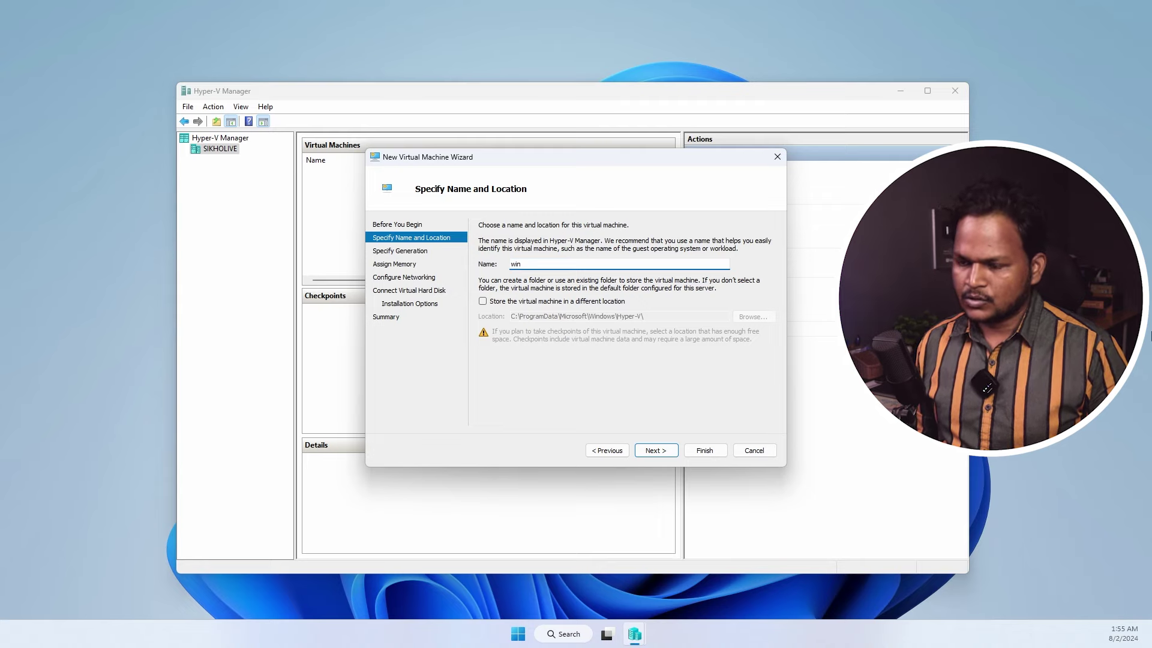
{"action": "type", "text": "do10"}
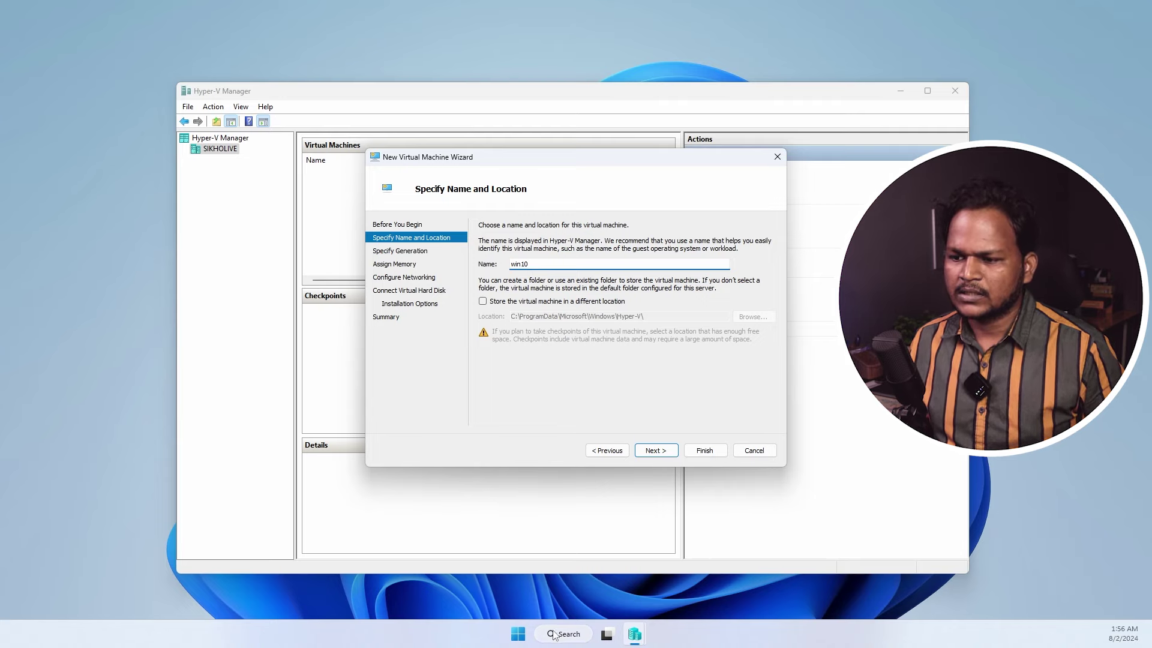
- Open File Explorer to the Hyper-v folder on Prime Fast SSD (E:)
{"action": "left_click", "coordinate": [521, 633]}
{"action": "left_click", "coordinate": [561, 388]}
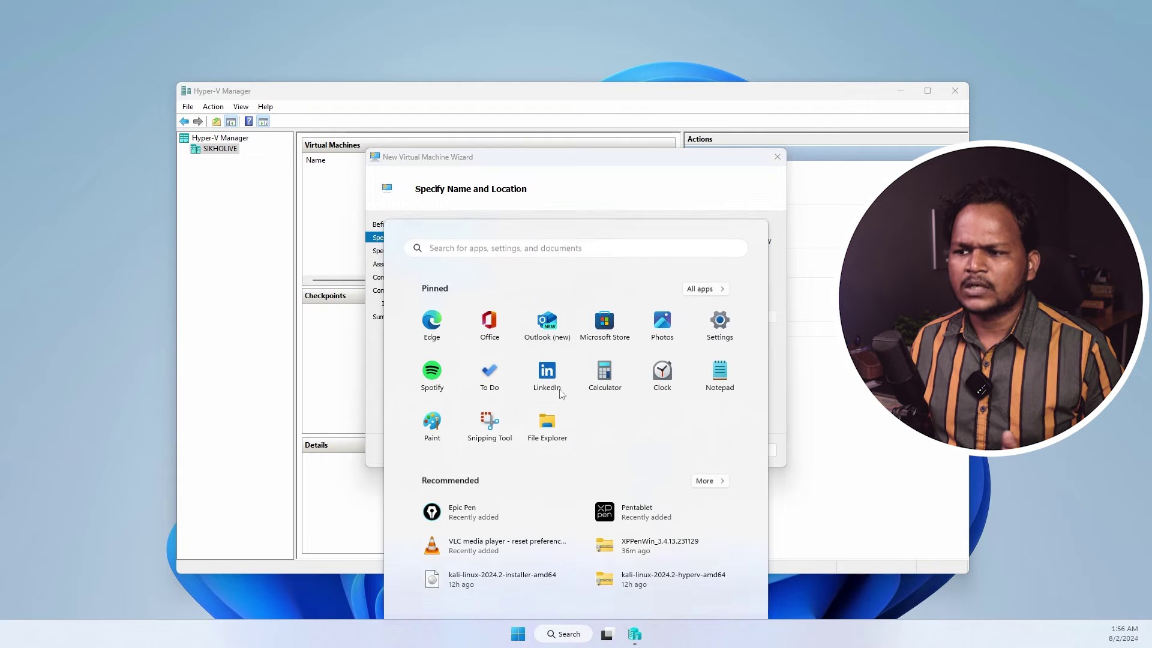
{"action": "left_click", "coordinate": [103, 436]}
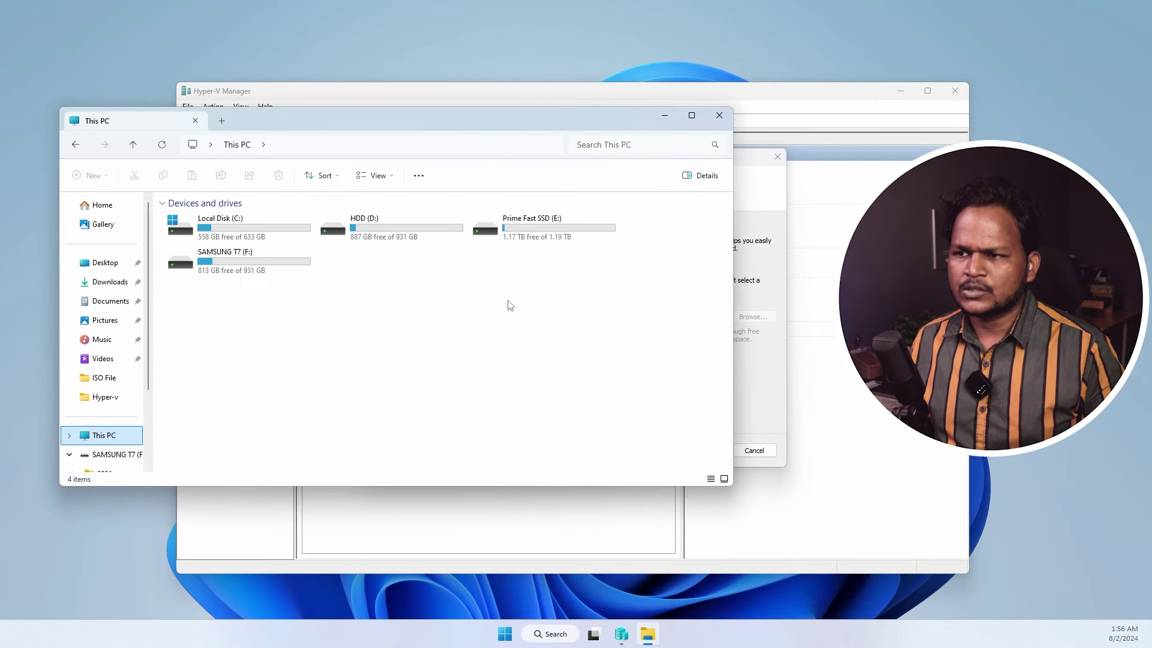
{"action": "double_click", "coordinate": [516, 234]}
{"action": "double_click", "coordinate": [180, 220]}
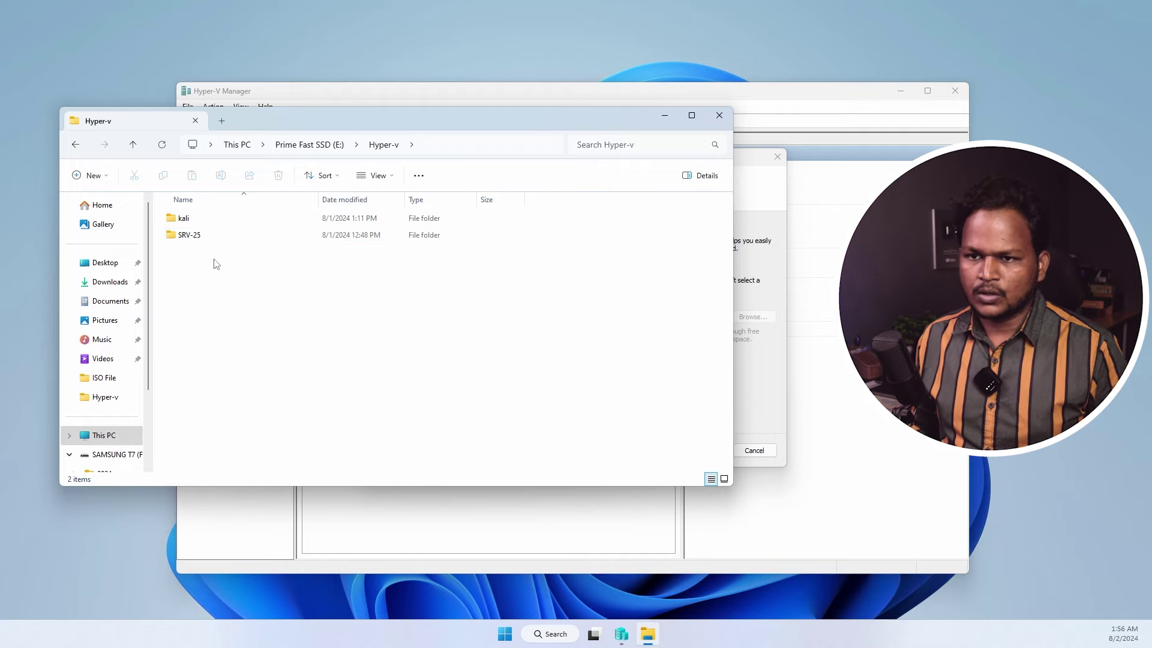
- Create an empty win10 folder in E:\Hyper-v, move kali and SRV-25 out, open it, and copy its path
{"action": "key", "text": "ctrl+shift+n"}
{"action": "left_click", "coordinate": [183, 218]}
{"action": "left_click_drag", "start_coordinate": [184, 219], "coordinate": [190, 235]}
{"action": "left_click", "coordinate": [200, 220]}
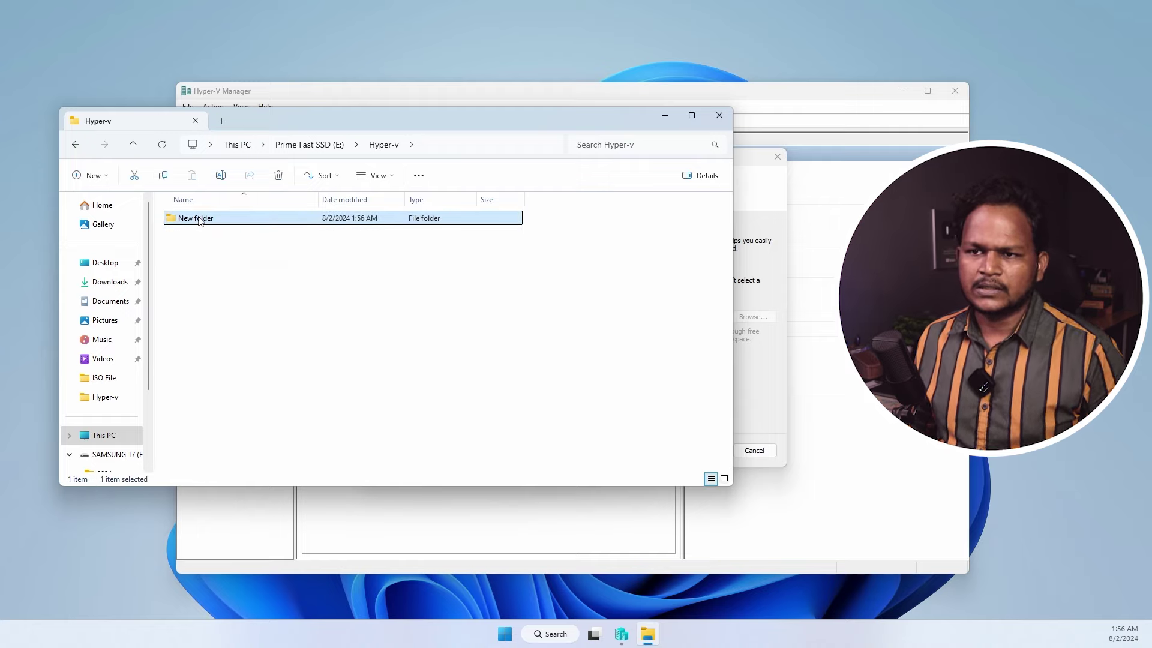
{"action": "left_click", "coordinate": [220, 176]}
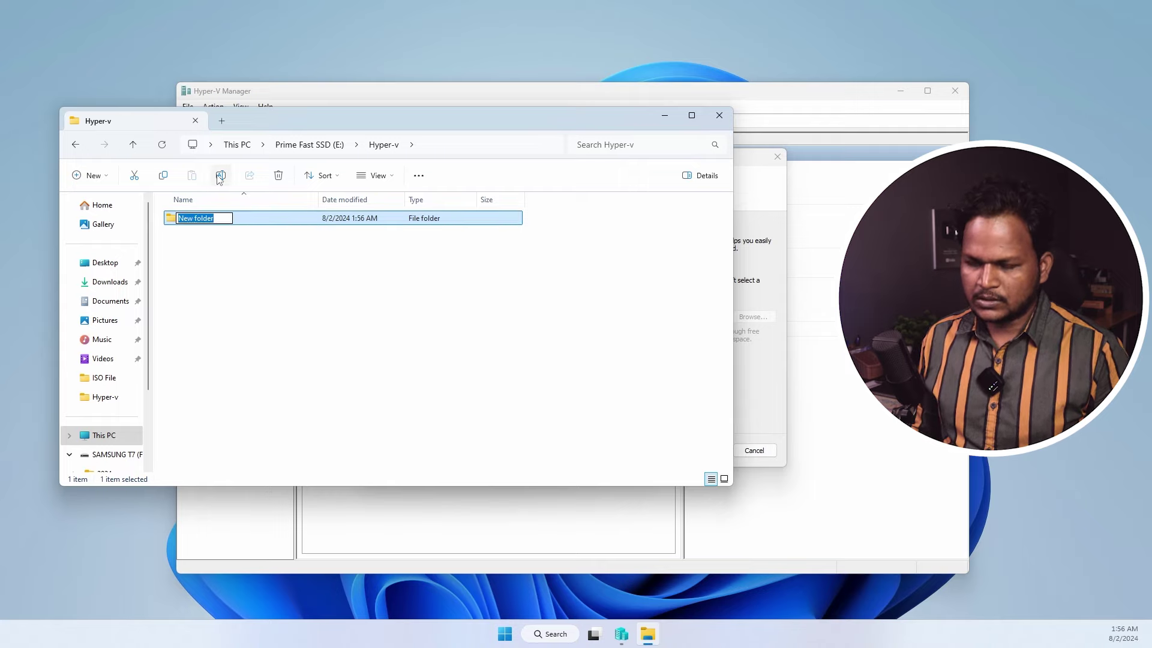
{"action": "type", "text": "win10"}
{"action": "key", "text": "Return"}
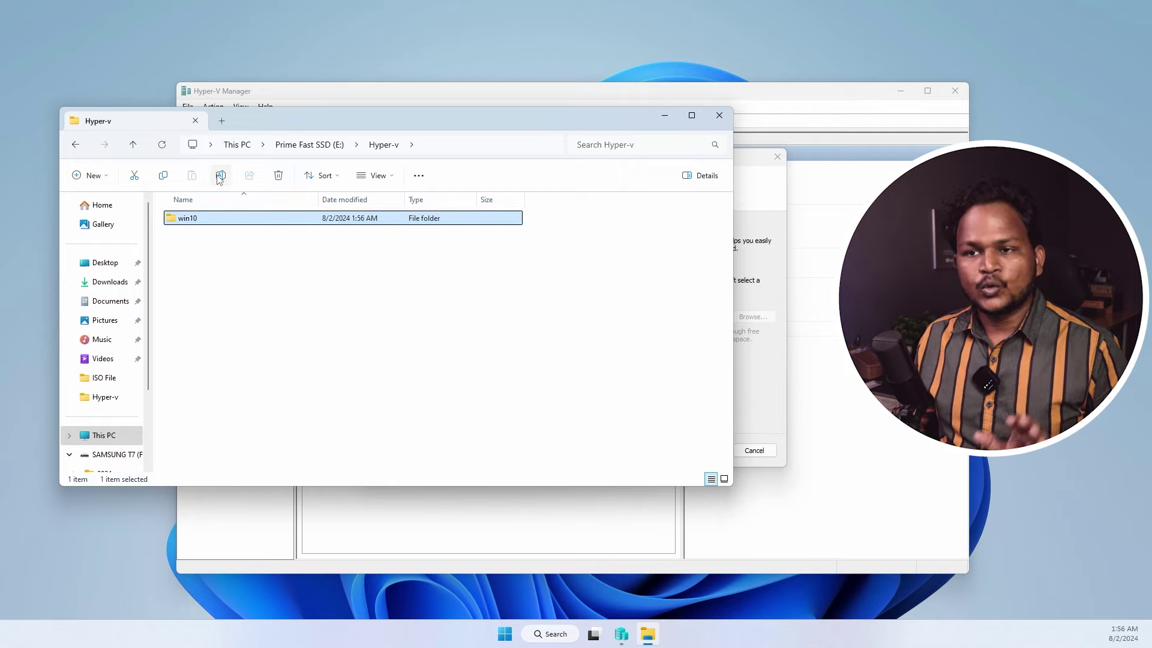
{"action": "double_click", "coordinate": [220, 220]}
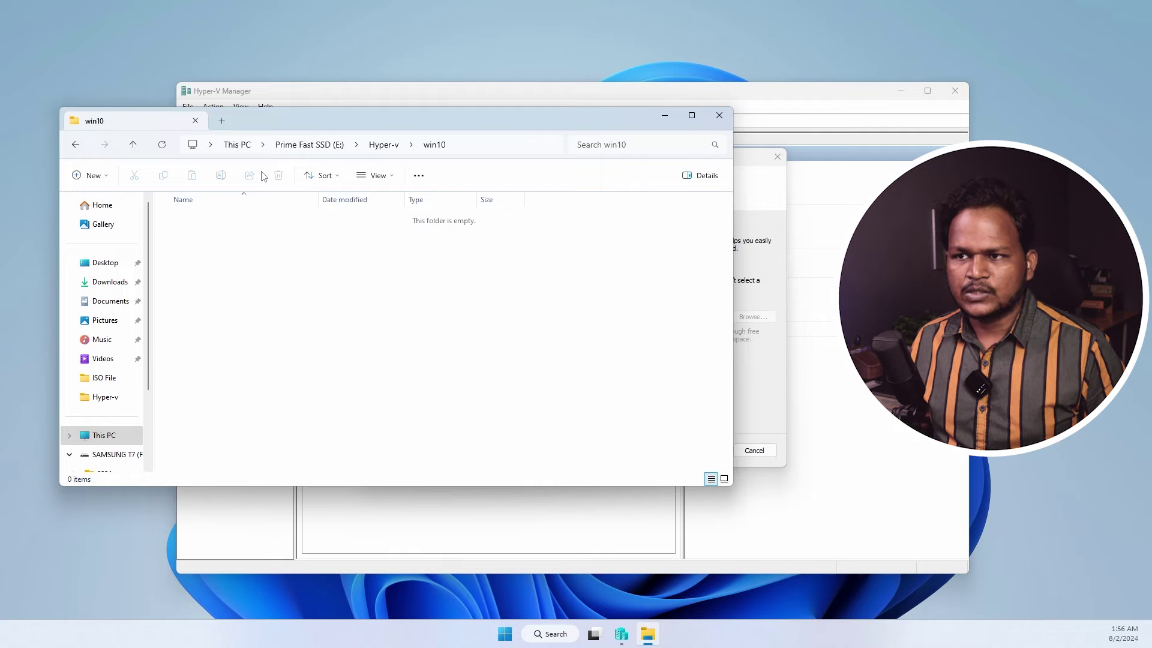
{"action": "left_click", "coordinate": [383, 143]}
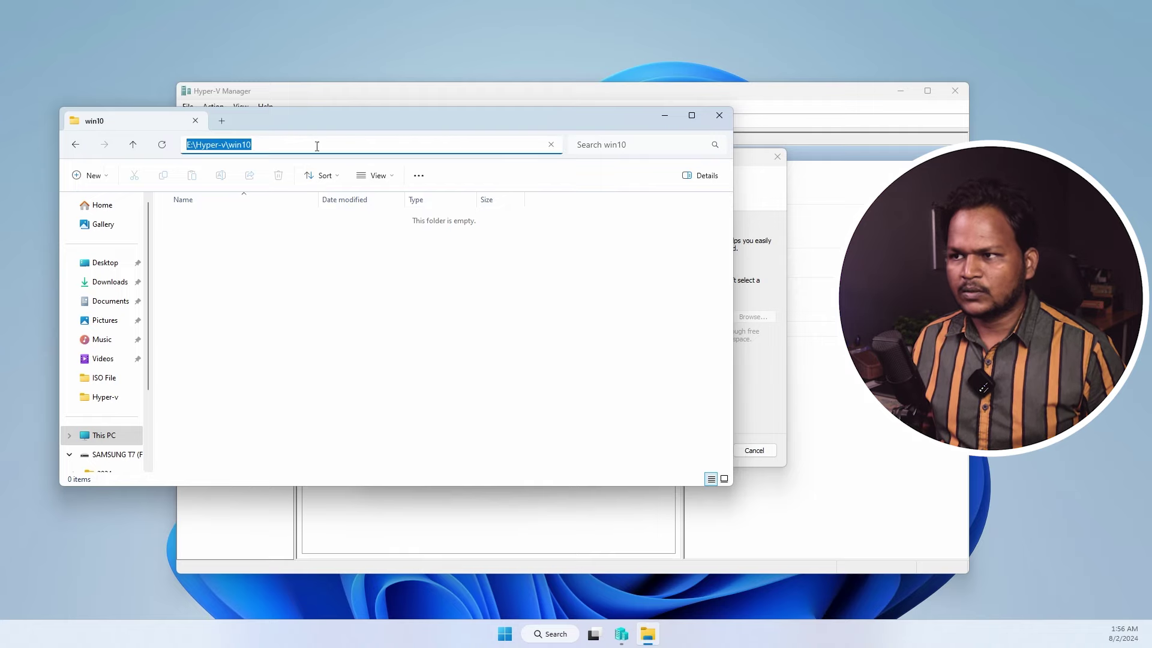
- Set the VM location to the pasted E:\Hyper-v\win10 path and choose Generation 2
{"action": "left_click", "coordinate": [669, 118]}
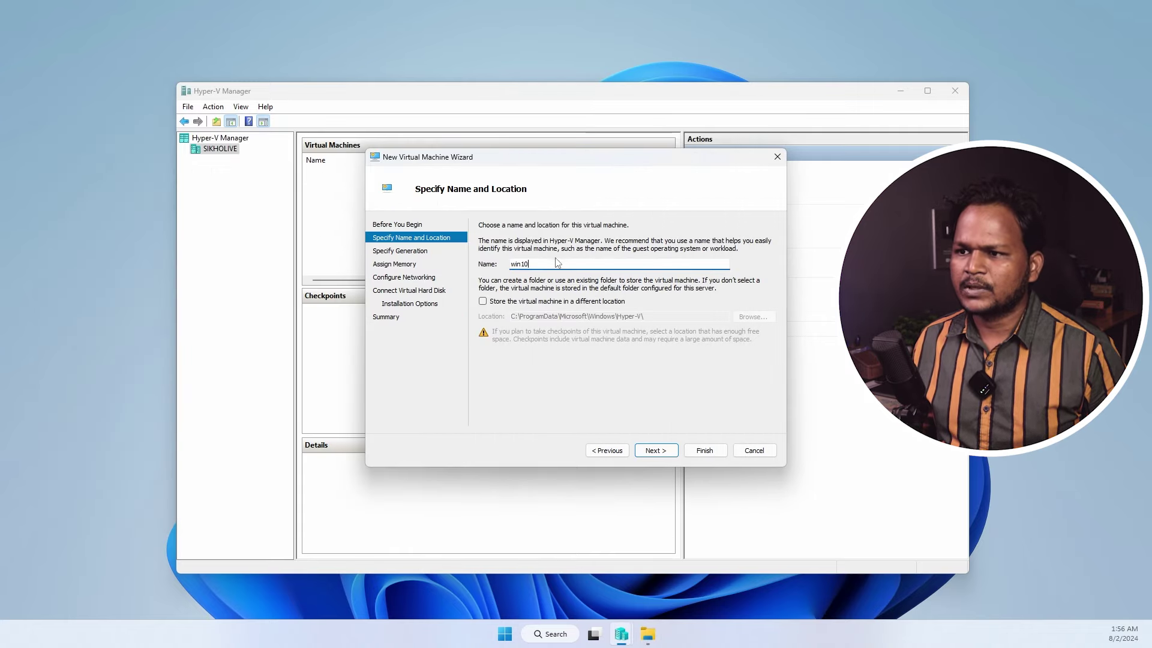
{"action": "left_click", "coordinate": [484, 301]}
{"action": "key", "text": "Tab"}
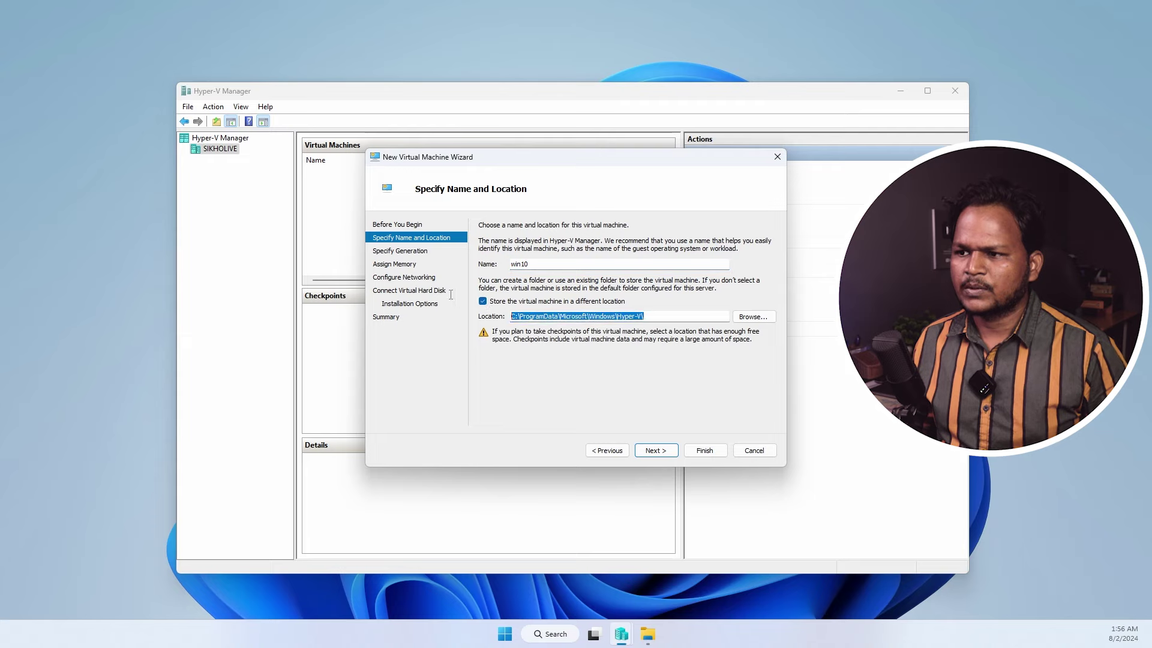
{"action": "type", "text": "E:\\Hyper-v\\win10"}
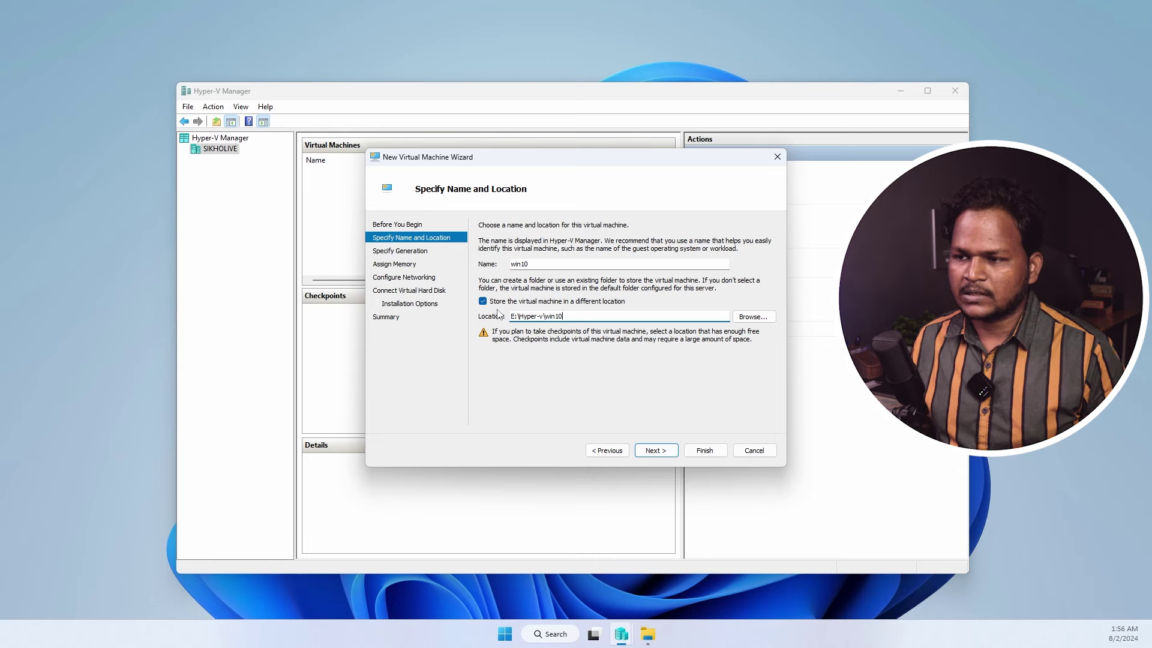
{"action": "left_click", "coordinate": [657, 448]}
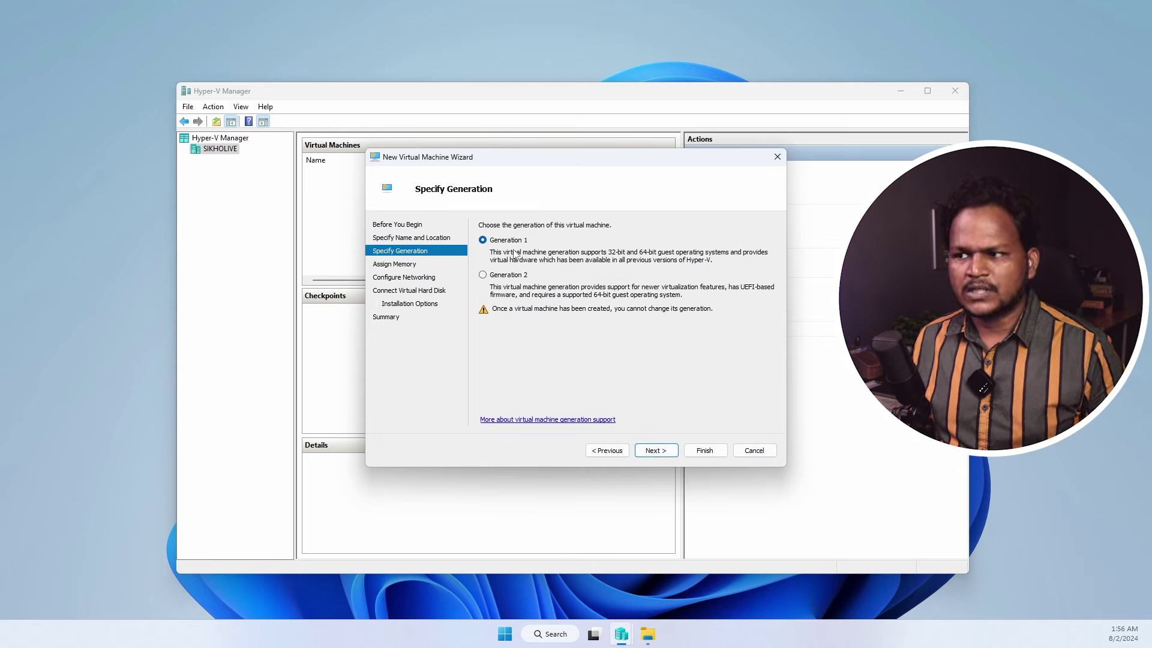
{"action": "left_click", "coordinate": [507, 276]}
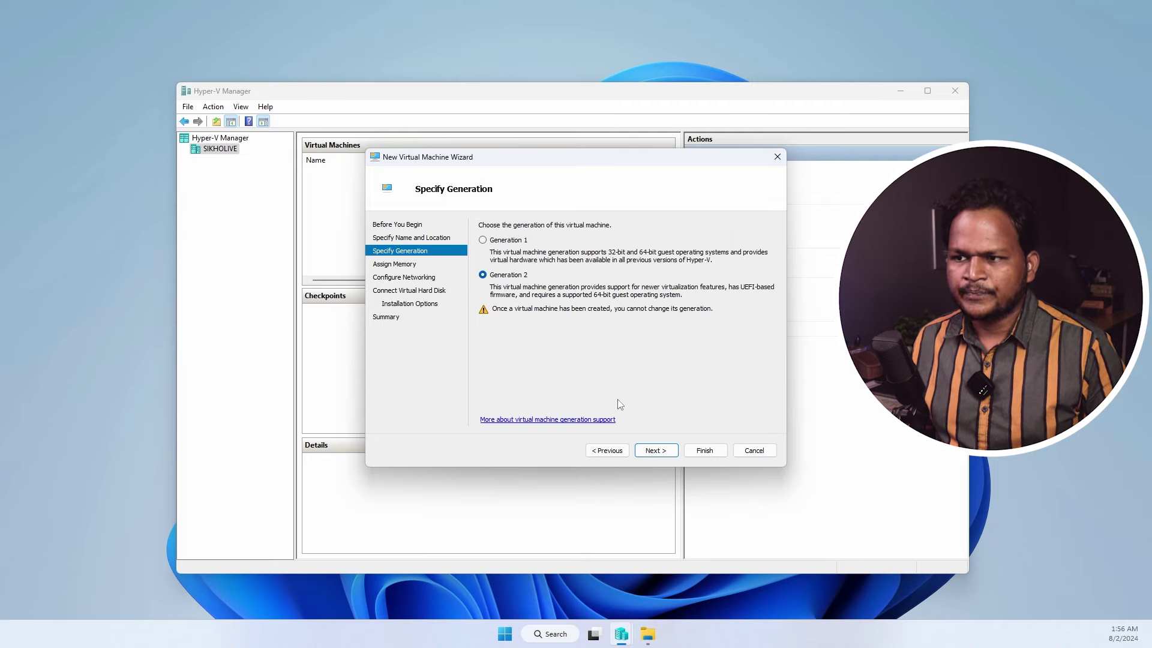
- Keep 4096 MB startup memory and uncheck 'Use Dynamic Memory for this virtual machine'
{"action": "left_click", "coordinate": [656, 451]}
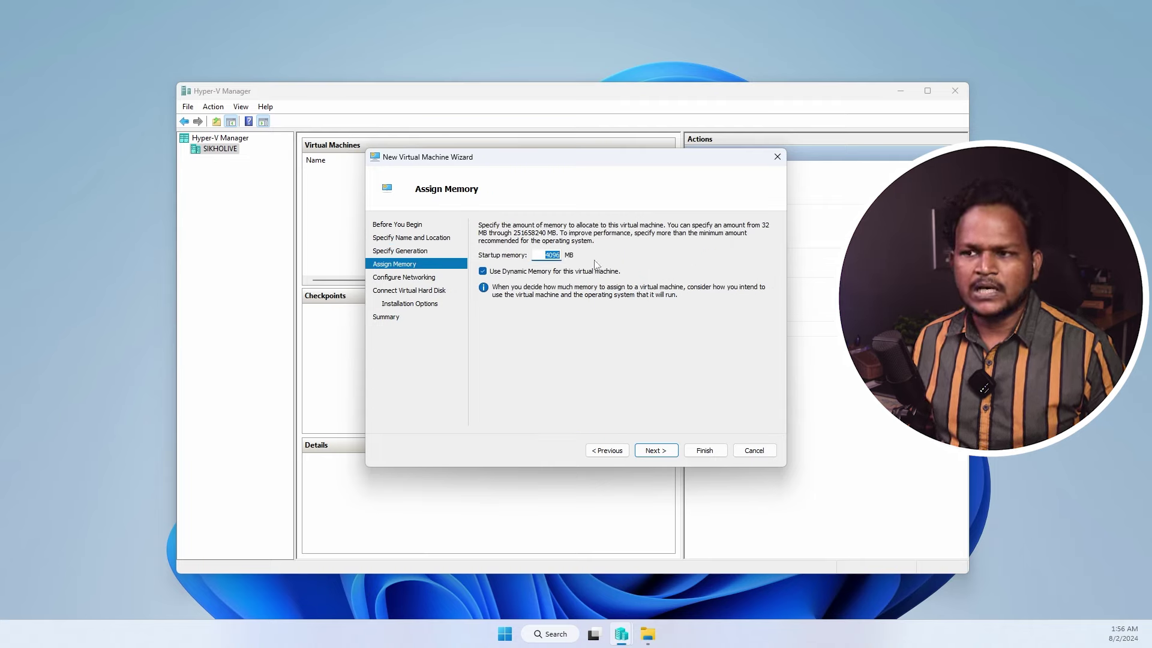
{"action": "left_click", "coordinate": [483, 271]}
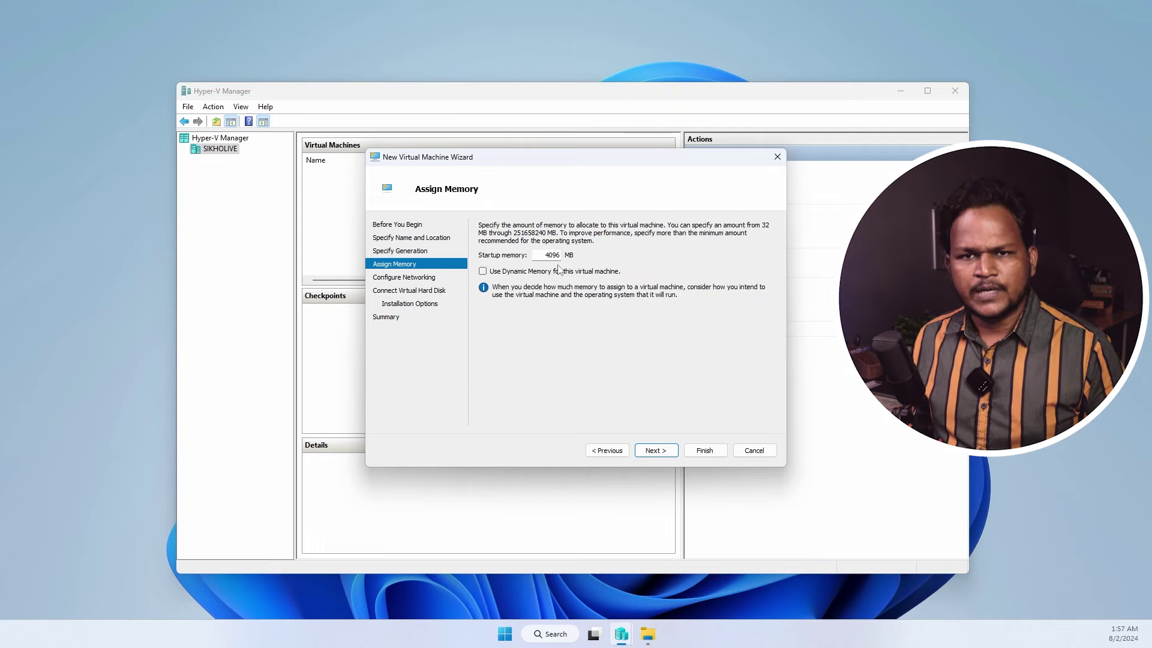
- Set the network adapter's Connection to Default Switch and continue to the virtual hard disk page
{"action": "left_click", "coordinate": [655, 452]}
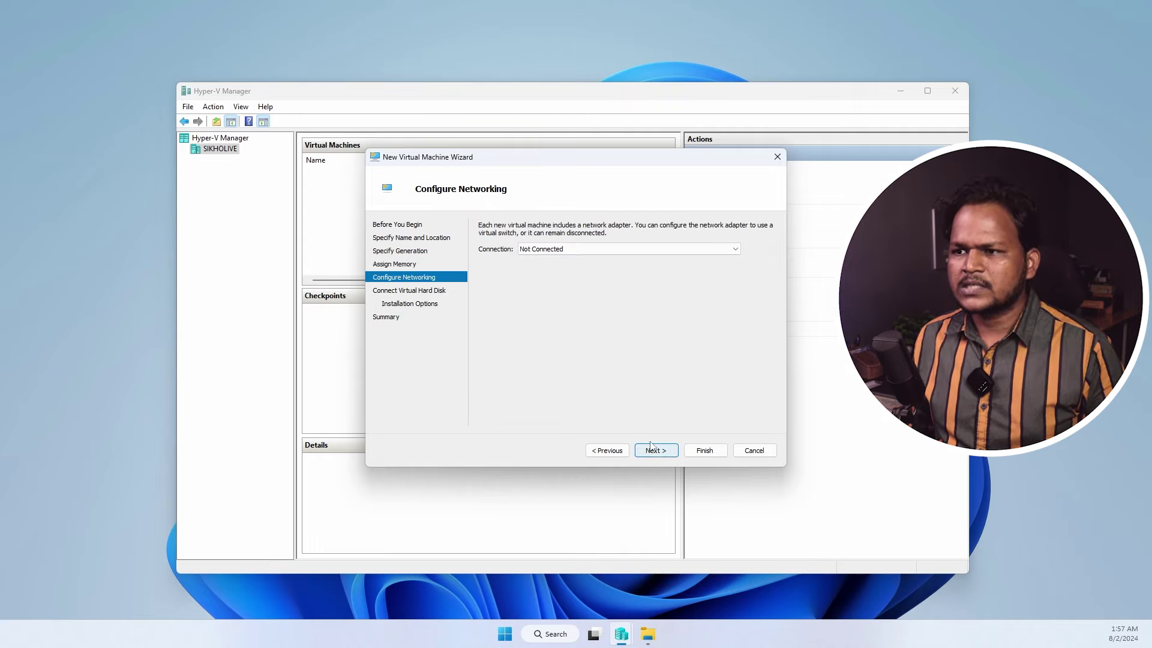
{"action": "left_click", "coordinate": [552, 248]}
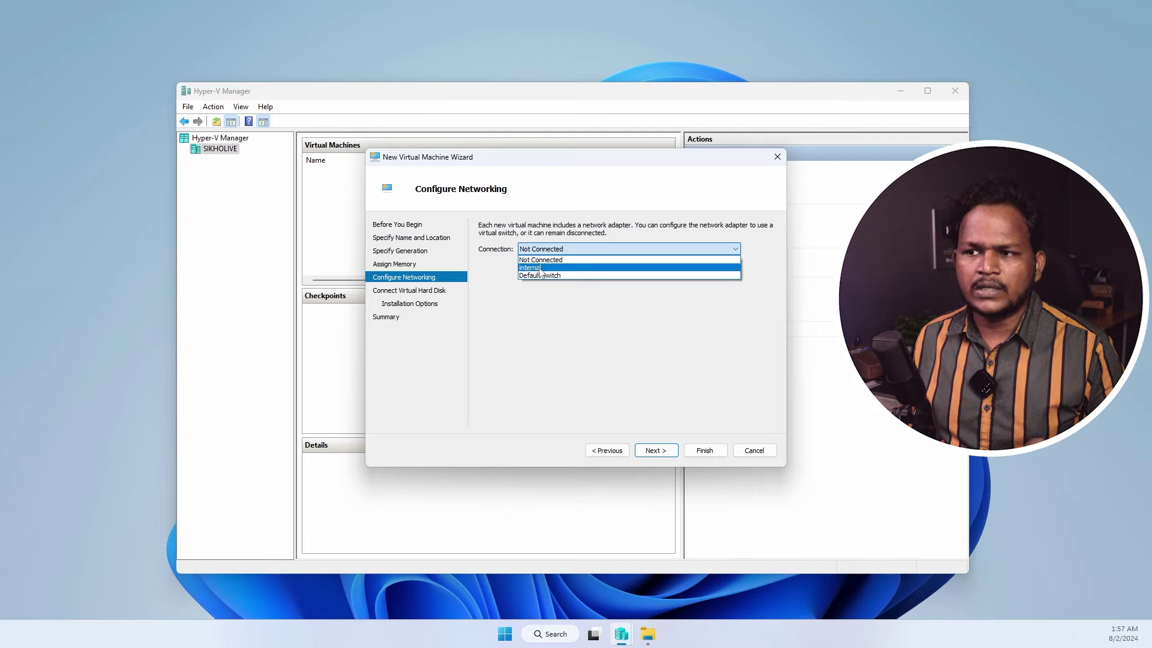
{"action": "left_click", "coordinate": [534, 276]}
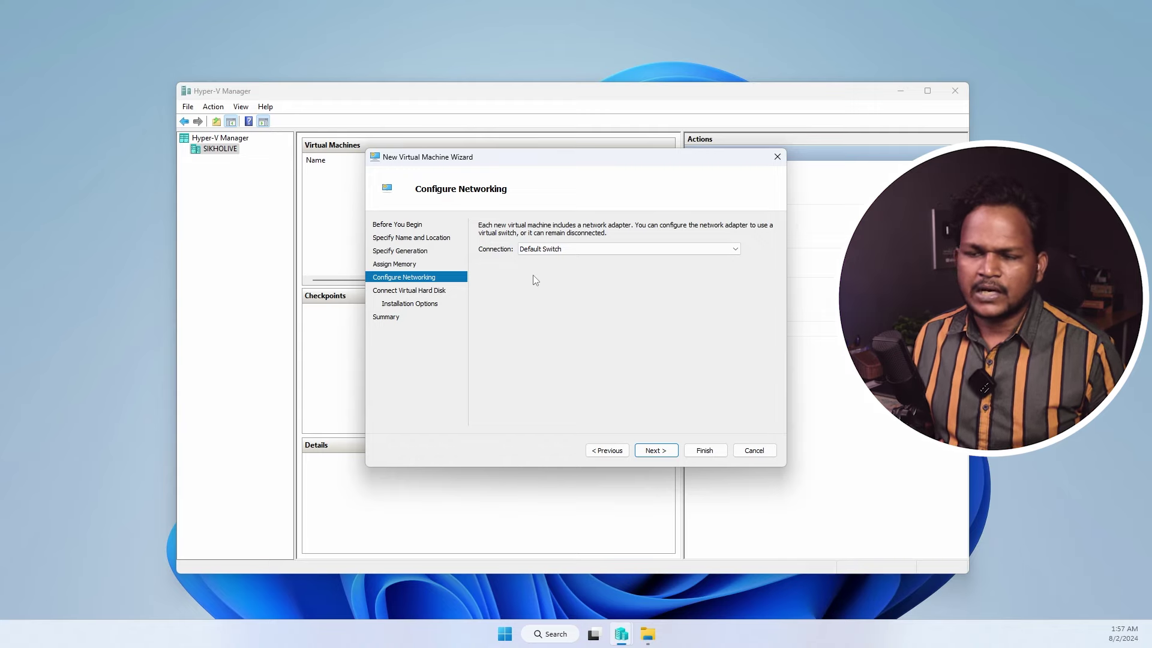
{"action": "left_click", "coordinate": [655, 450]}
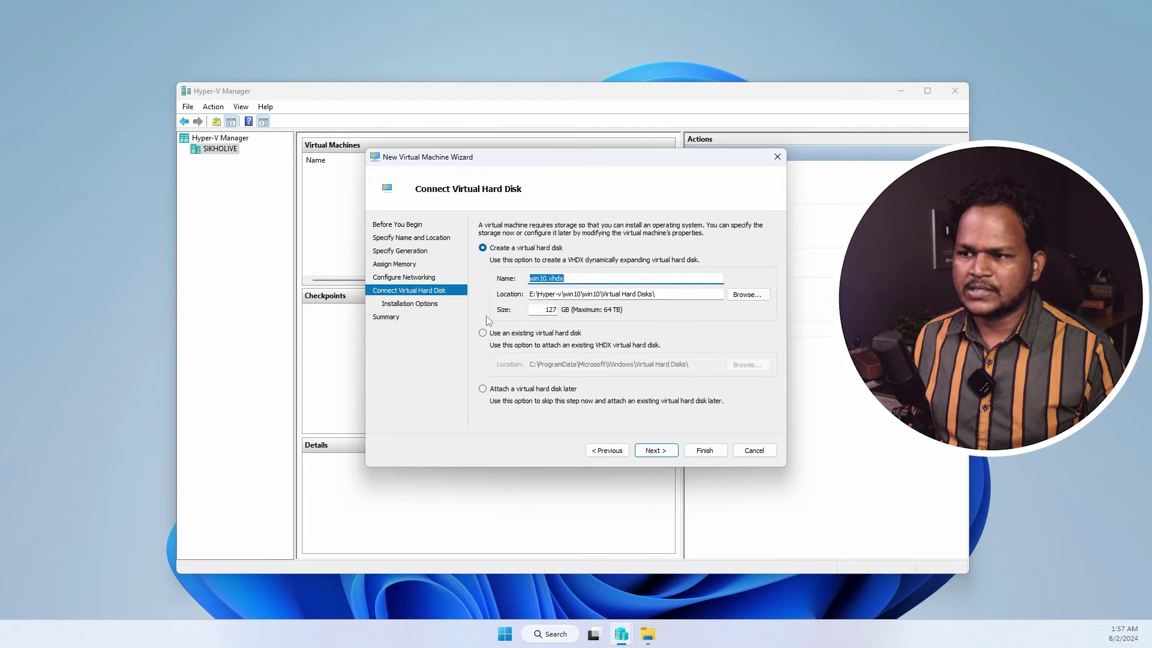
{"action": "left_click", "coordinate": [607, 450]}
{"action": "left_click", "coordinate": [539, 251]}
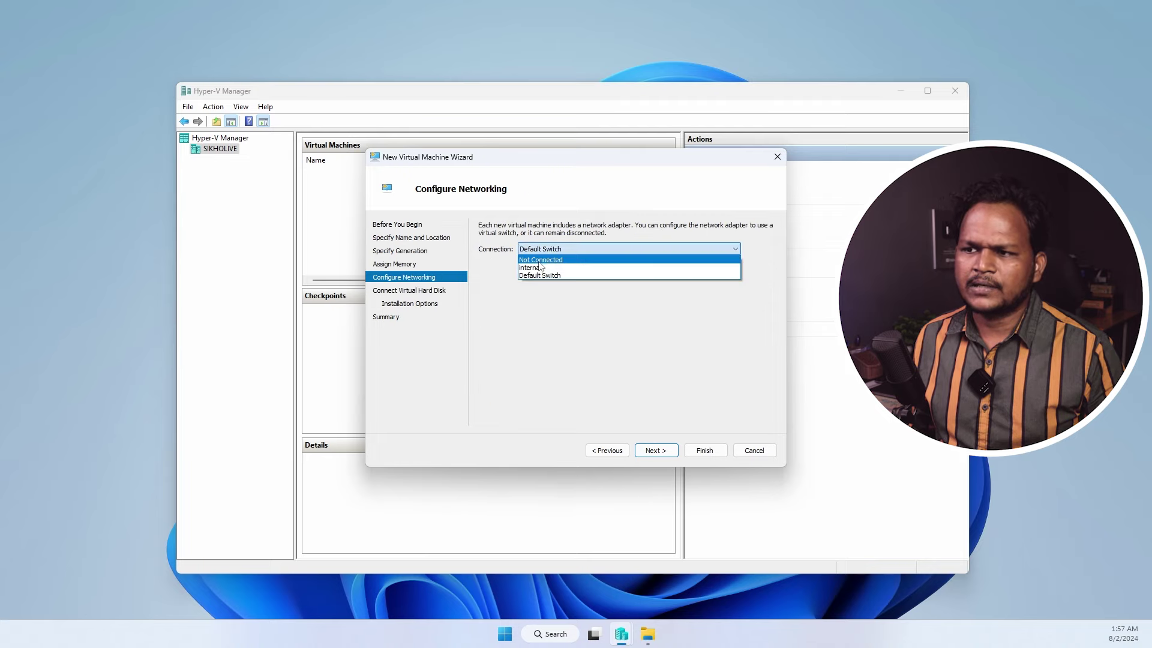
{"action": "left_click", "coordinate": [537, 260]}
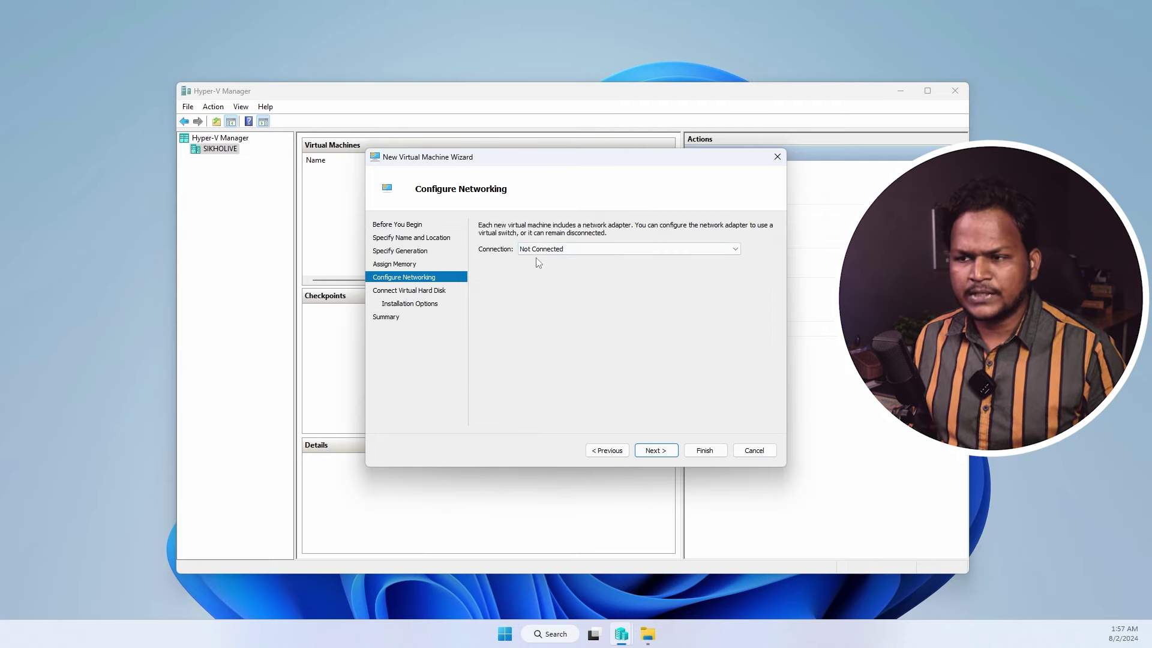
{"action": "left_click", "coordinate": [539, 249]}
{"action": "left_click", "coordinate": [551, 276]}
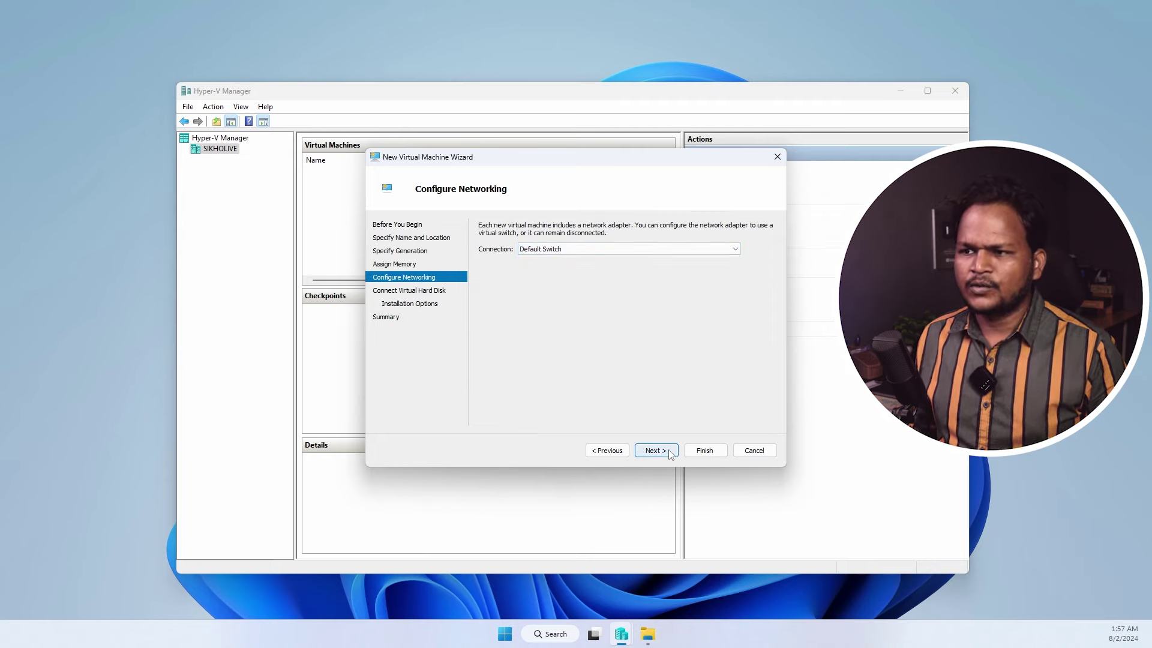
{"action": "left_click", "coordinate": [669, 452]}
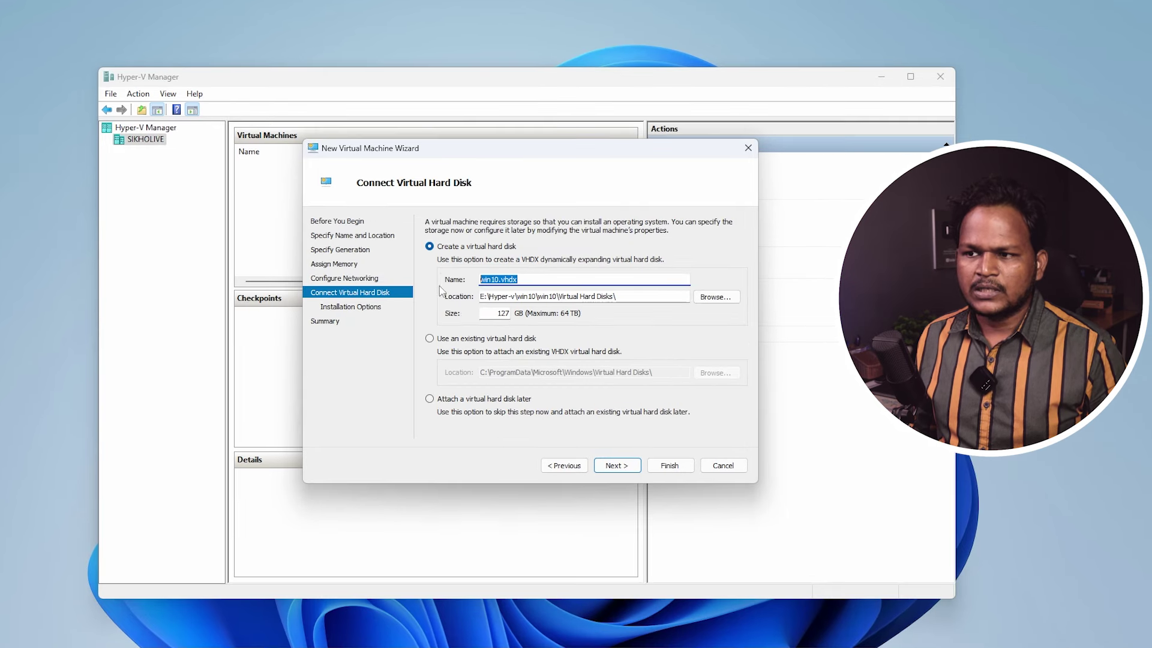
- Change the virtual hard disk size from 127 GB to 50 GB
{"action": "left_click", "coordinate": [540, 310]}
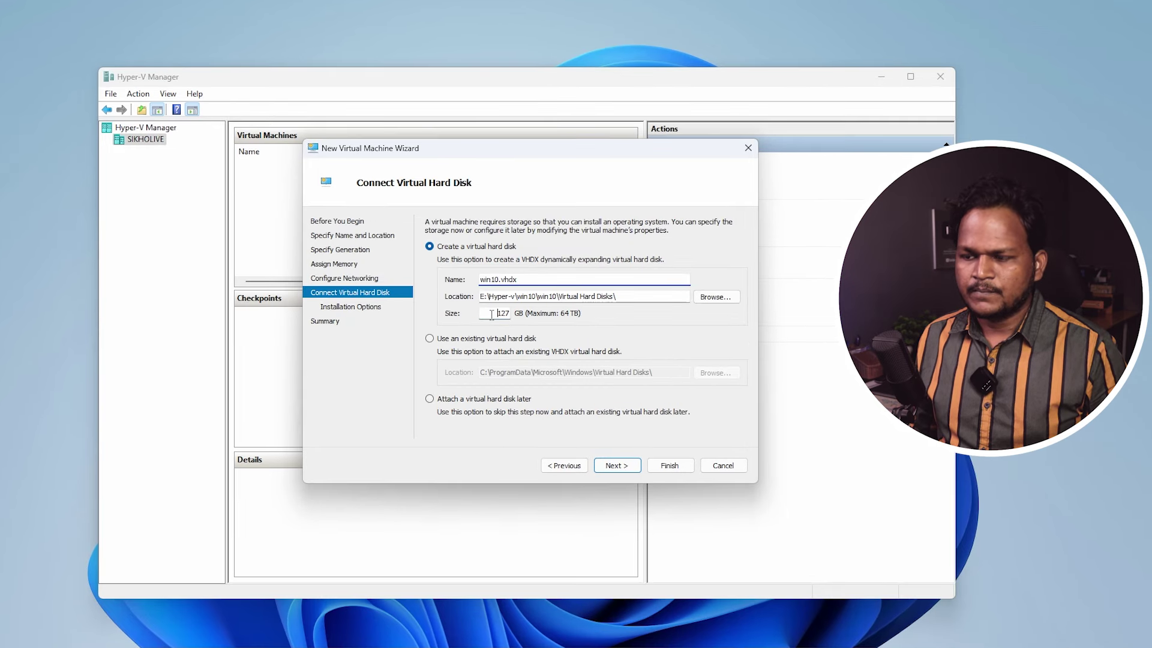
{"action": "left_click_drag", "start_coordinate": [491, 315], "coordinate": [527, 317]}
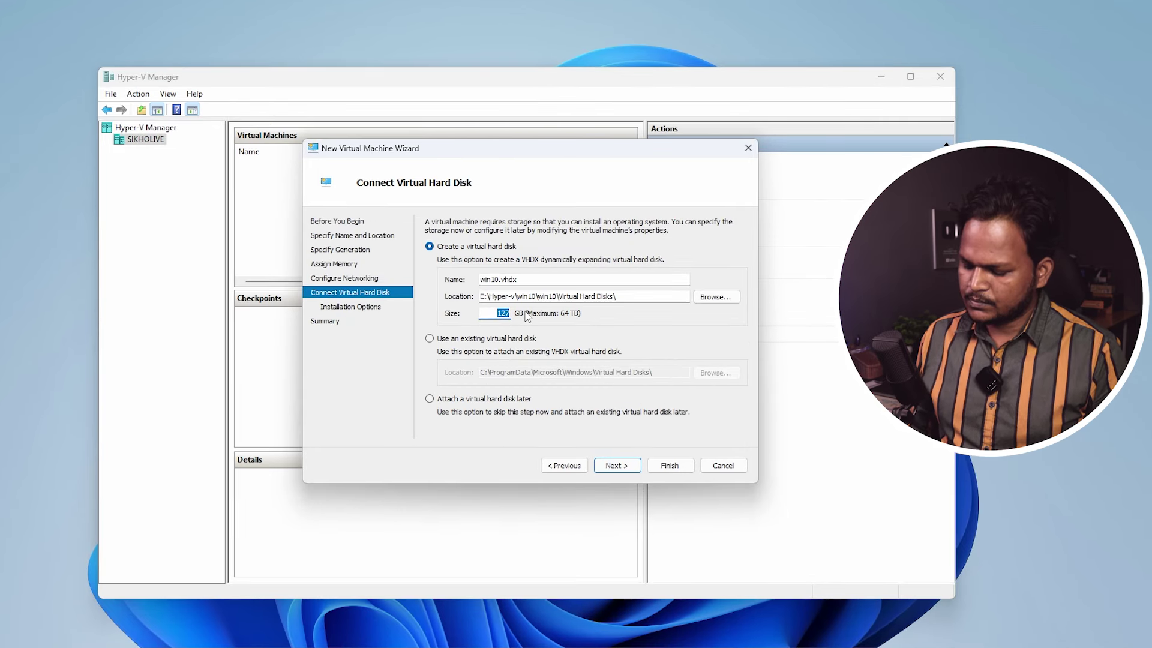
{"action": "key", "text": "Num_Lock"}
{"action": "type", "text": "50"}
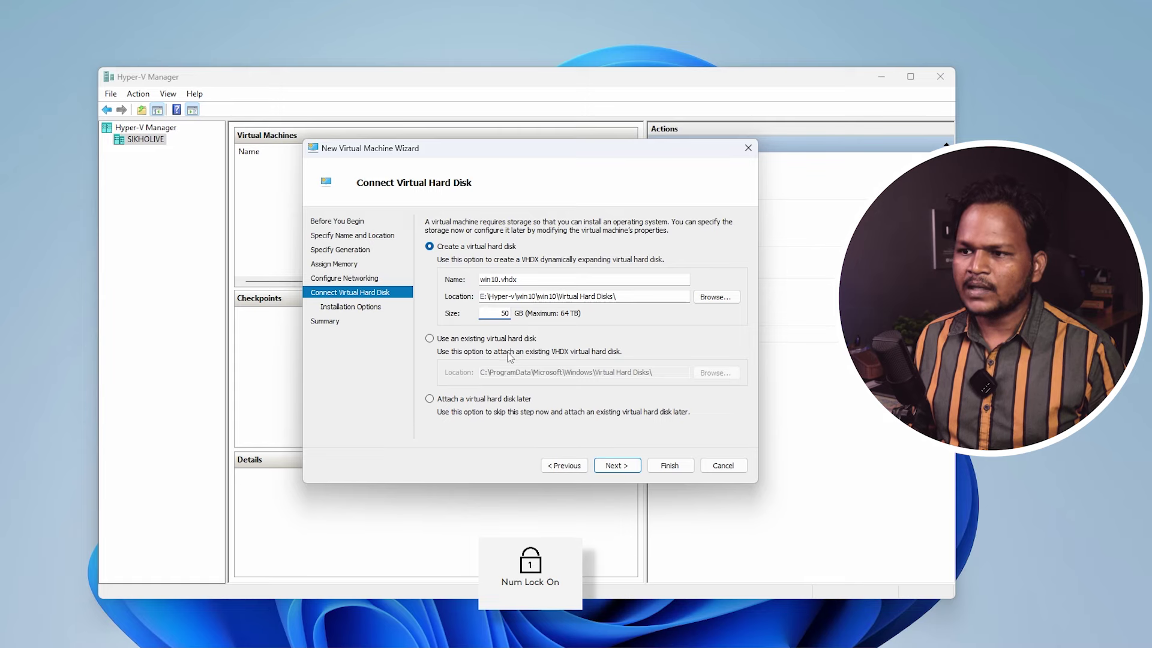
{"action": "left_click", "coordinate": [628, 472]}
- Install from bootable image D:\ISO File\windows 10.iso and continue to the summary
{"action": "left_click", "coordinate": [430, 264]}
{"action": "left_click", "coordinate": [683, 292]}
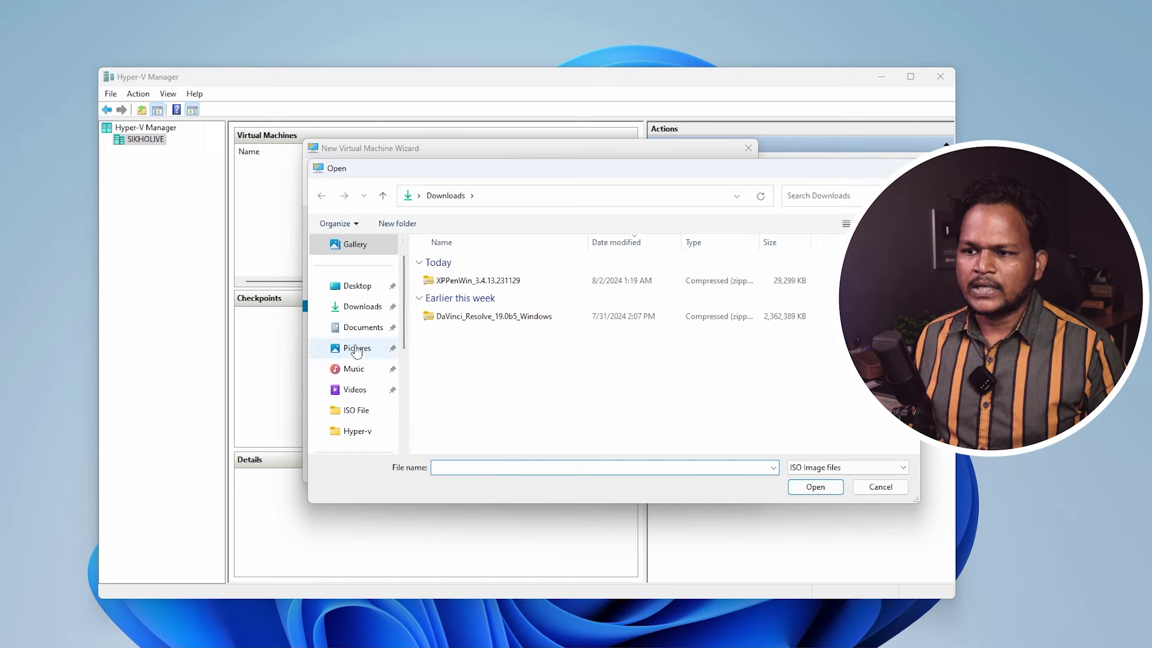
{"action": "scroll", "coordinate": [362, 408], "scroll_direction": "down", "scroll_amount": 1}
{"action": "left_click", "coordinate": [360, 410]}
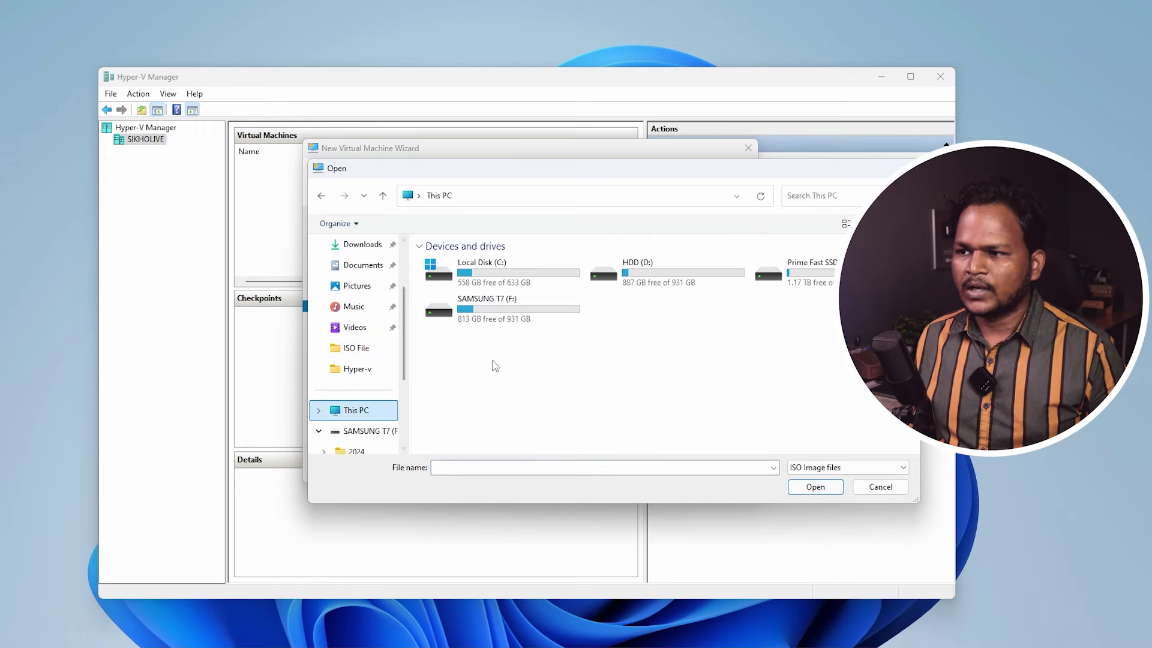
{"action": "double_click", "coordinate": [653, 280]}
{"action": "double_click", "coordinate": [450, 264]}
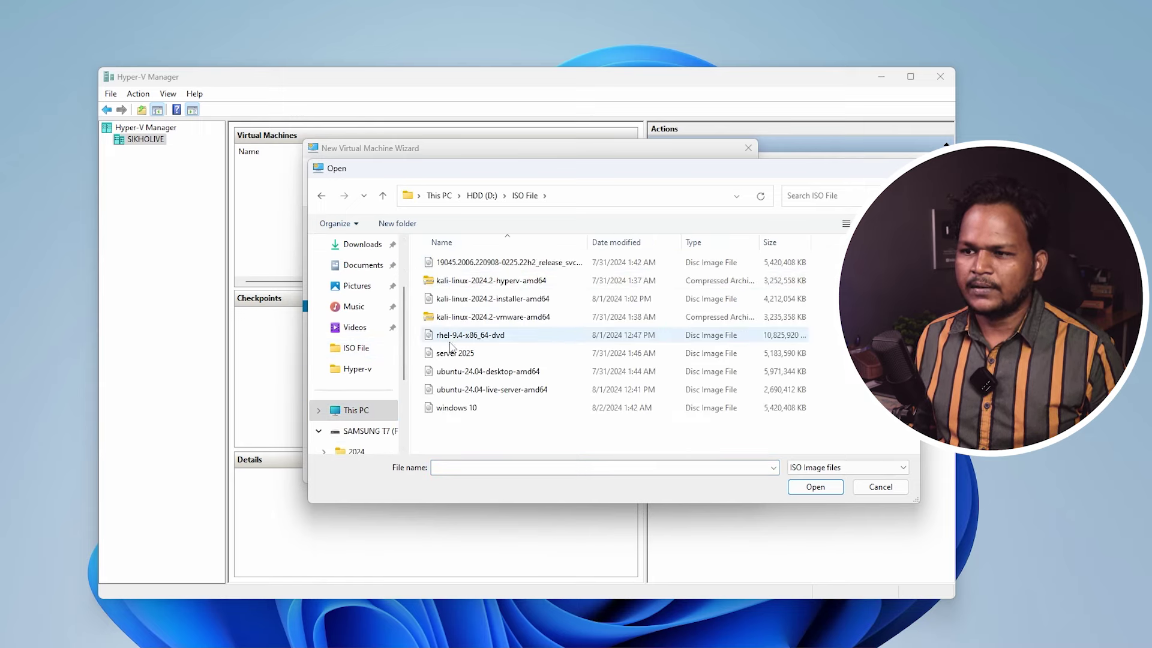
{"action": "left_click", "coordinate": [456, 408]}
{"action": "left_click", "coordinate": [815, 487]}
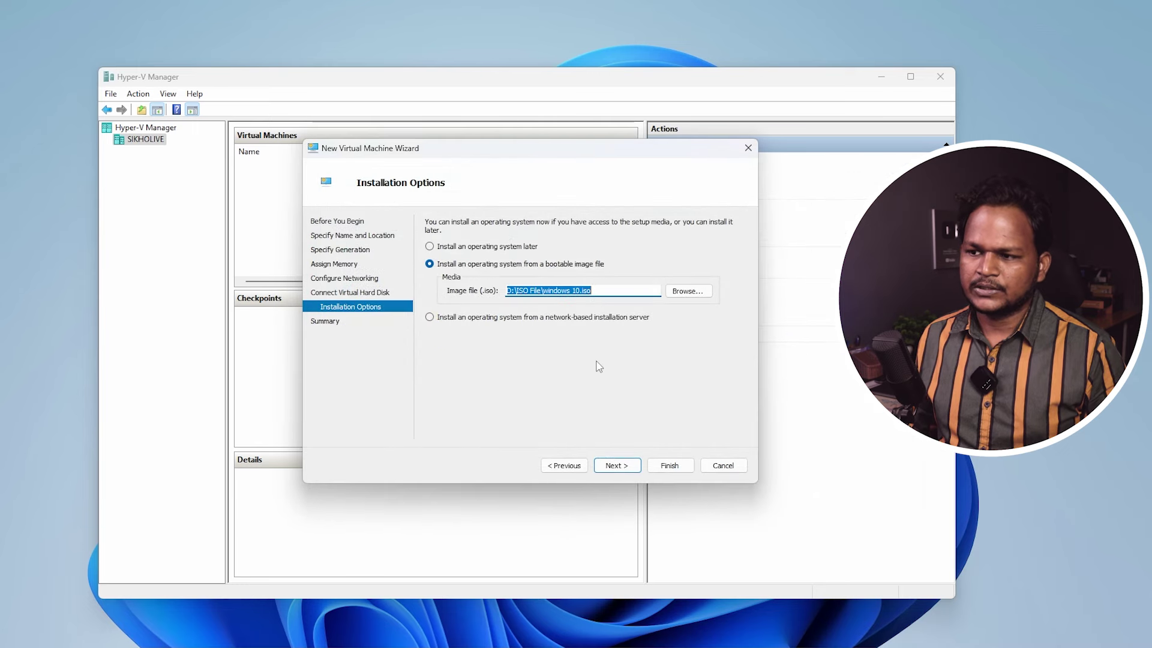
{"action": "left_click", "coordinate": [616, 465]}
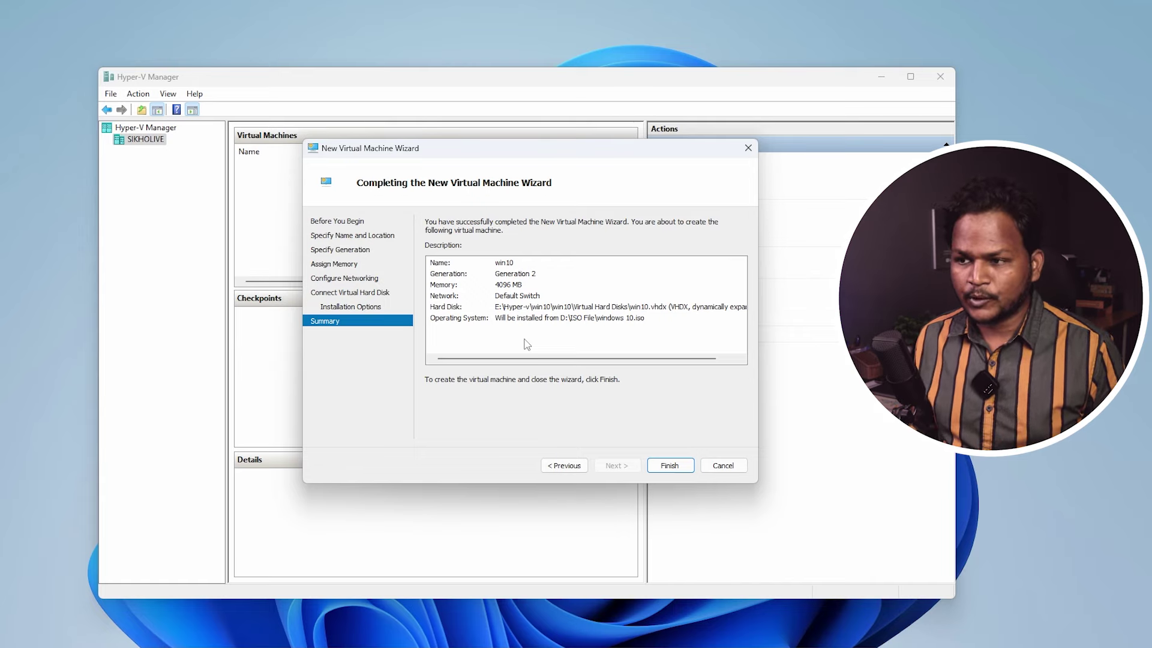
- Finish the wizard to create win10, then choose Connect... from its right-click menu
{"action": "left_click", "coordinate": [667, 467]}
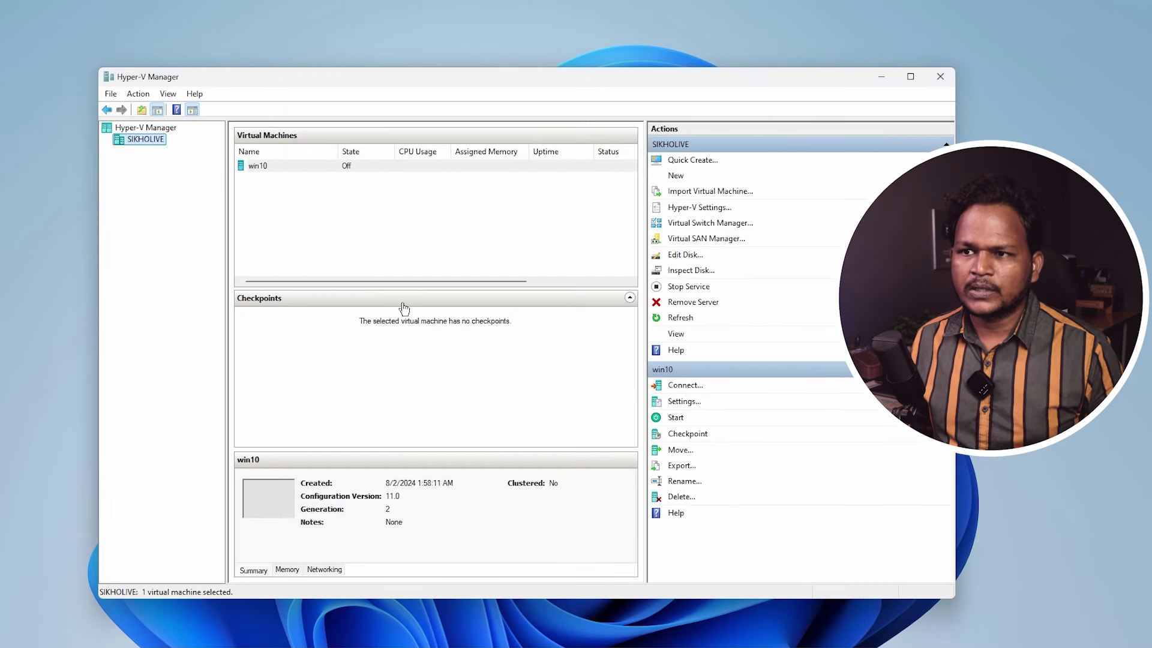
{"action": "left_click", "coordinate": [295, 169]}
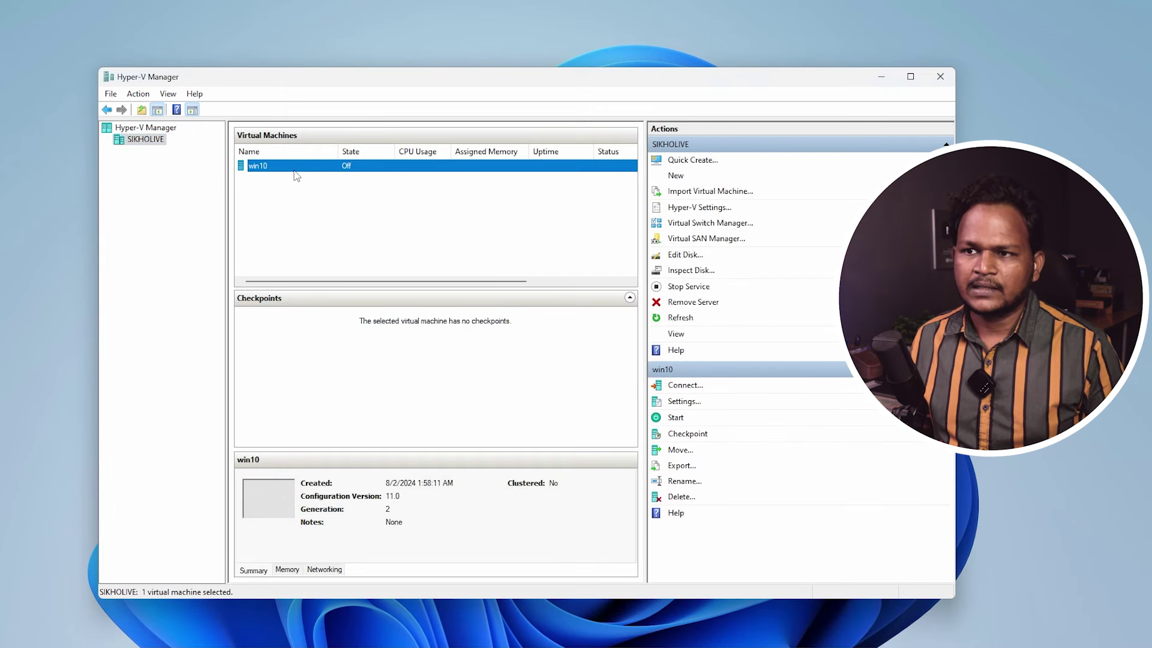
{"action": "right_click", "coordinate": [297, 175]}
{"action": "left_click", "coordinate": [329, 179]}
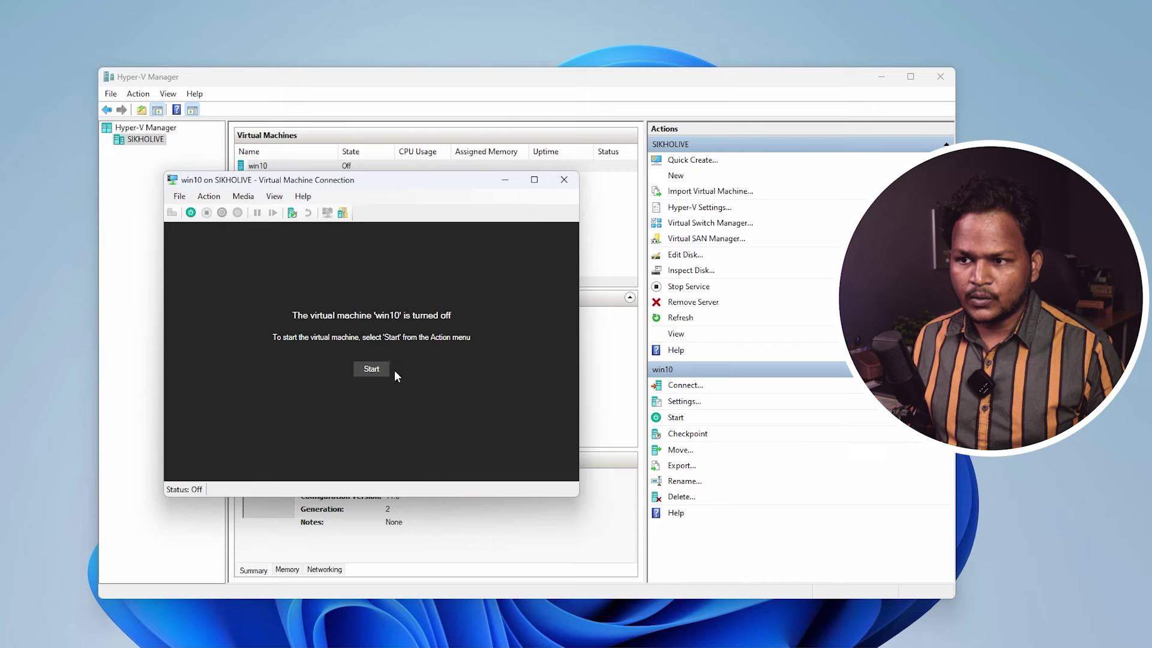
- Start win10, accept the default language settings, and choose Install now in Windows Setup
{"action": "left_click", "coordinate": [377, 371]}
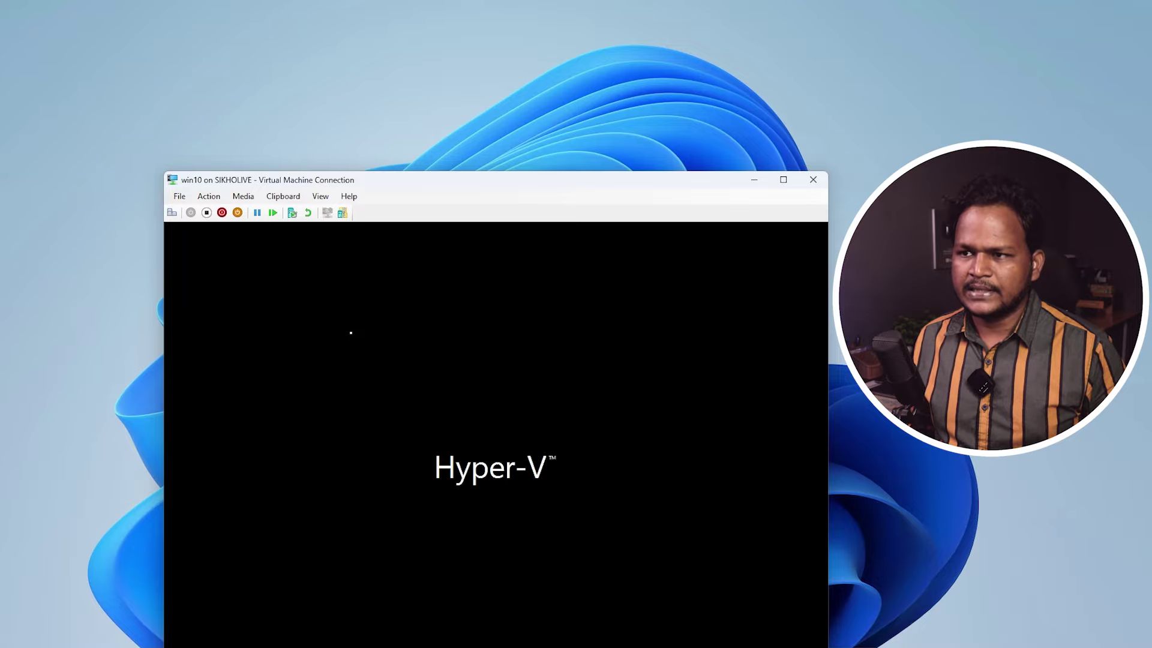
{"action": "left_click_drag", "start_coordinate": [412, 183], "coordinate": [412, 60]}
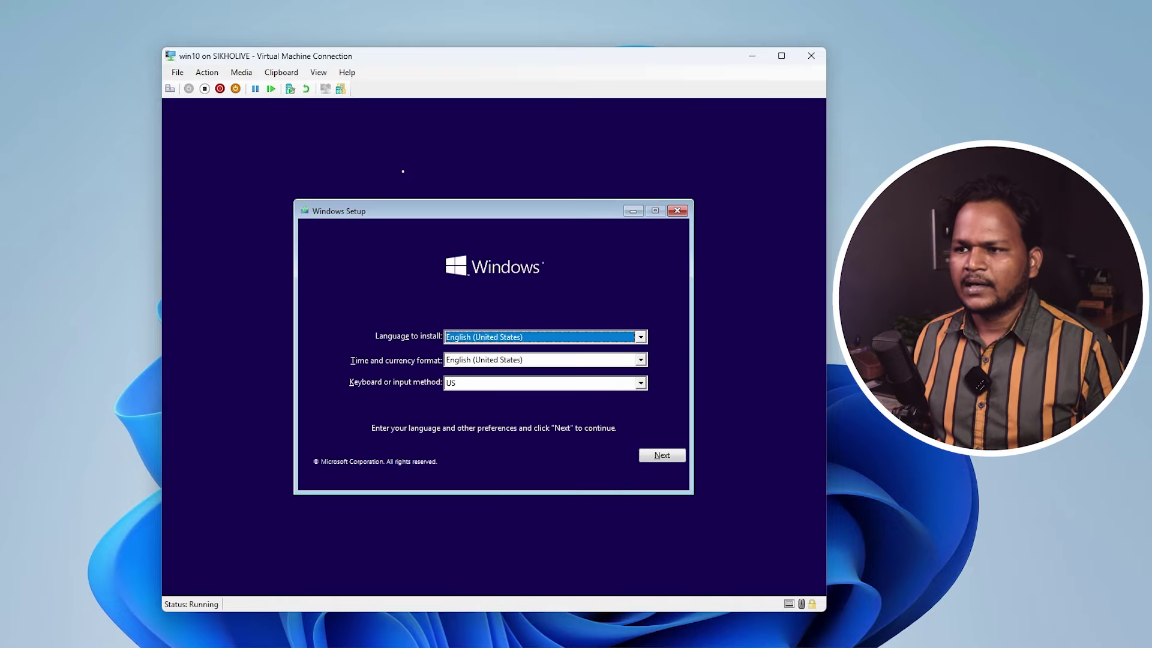
{"action": "left_click", "coordinate": [662, 454]}
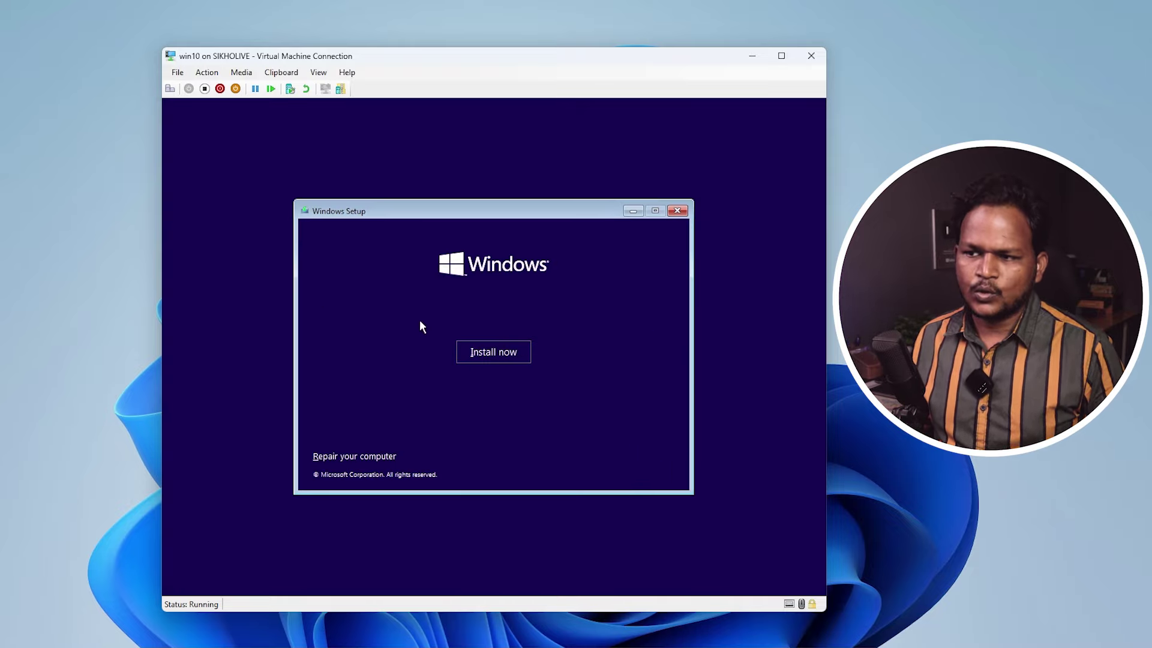
{"action": "left_click", "coordinate": [477, 351]}
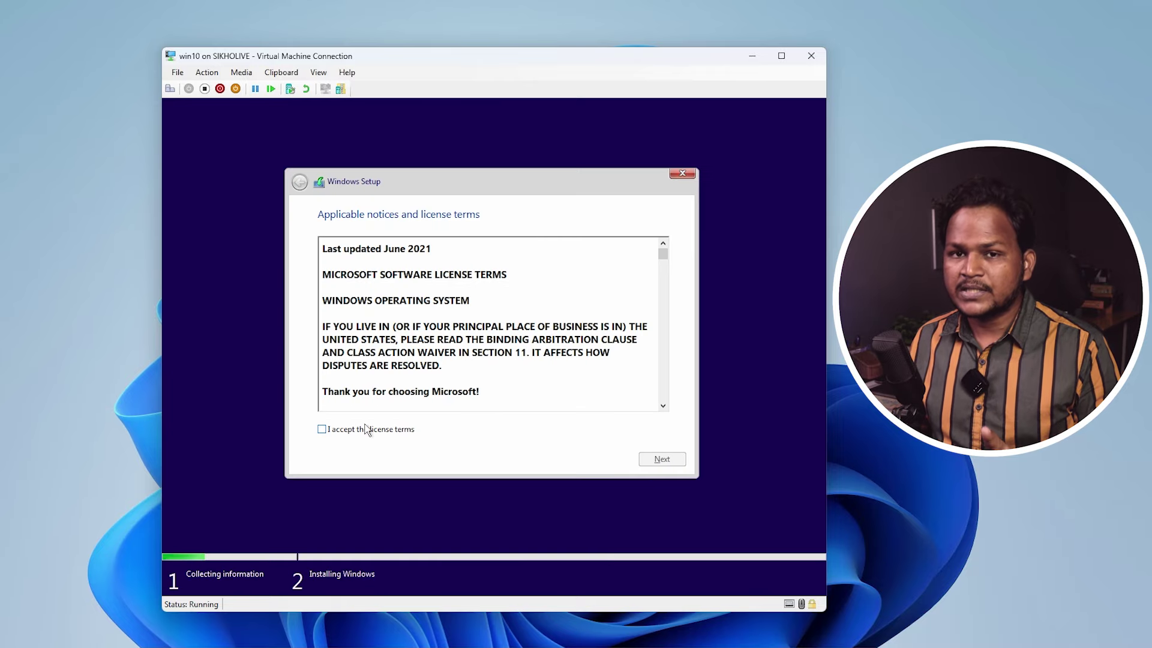
- Accept the license terms and choose the Custom Windows-only installation
{"action": "left_click", "coordinate": [354, 430]}
{"action": "left_click", "coordinate": [660, 459]}
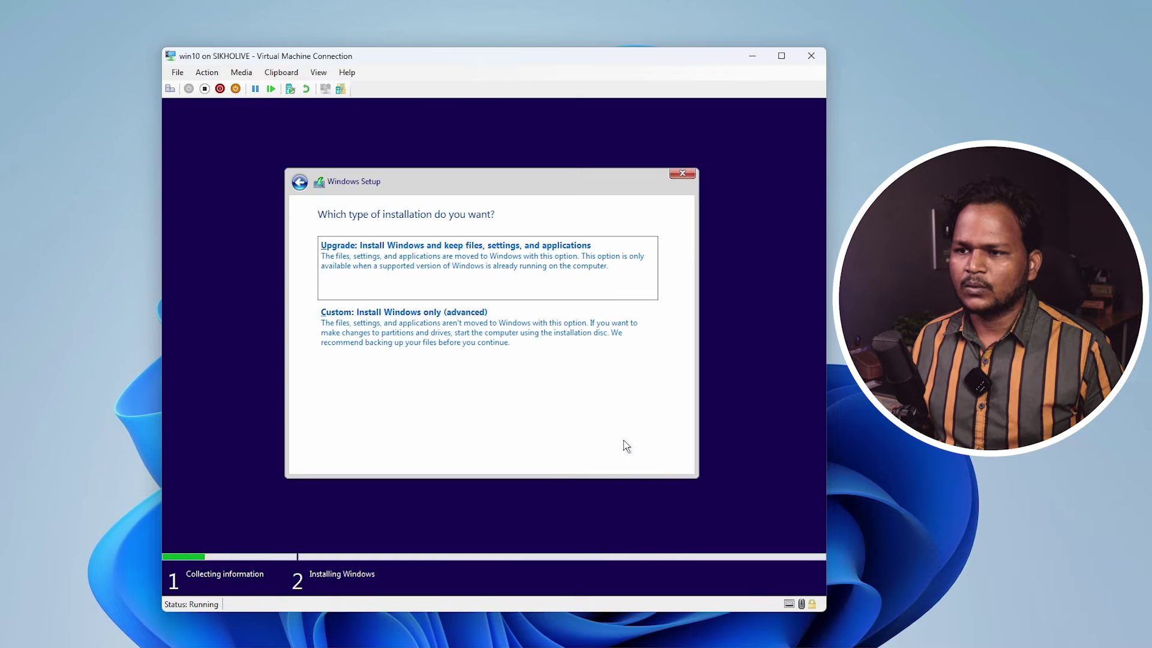
{"action": "left_click", "coordinate": [412, 335]}
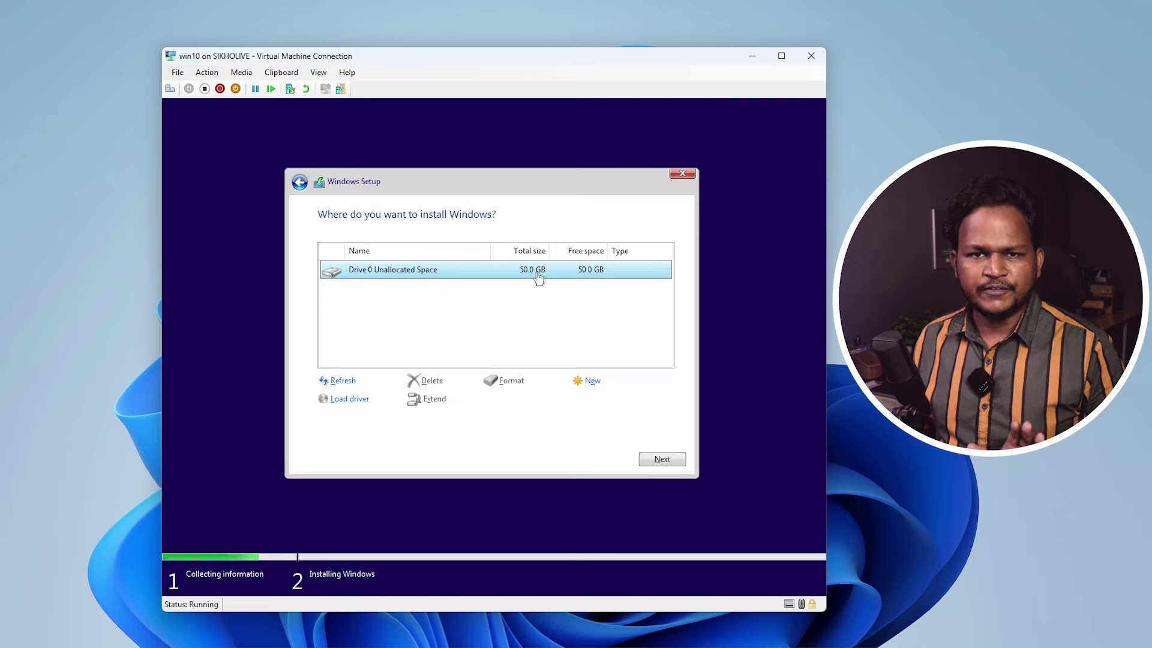
- Create a full-size partition on the 50 GB drive and install Windows on Partition 3
{"action": "left_click", "coordinate": [591, 383]}
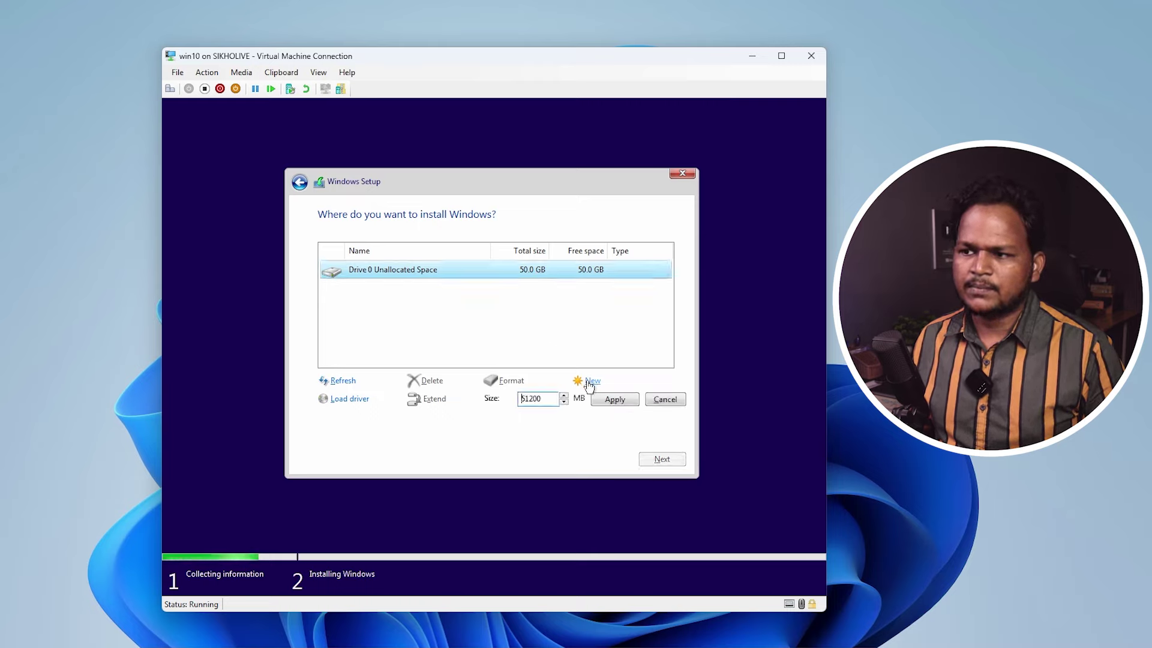
{"action": "left_click", "coordinate": [615, 399]}
{"action": "left_click", "coordinate": [578, 399]}
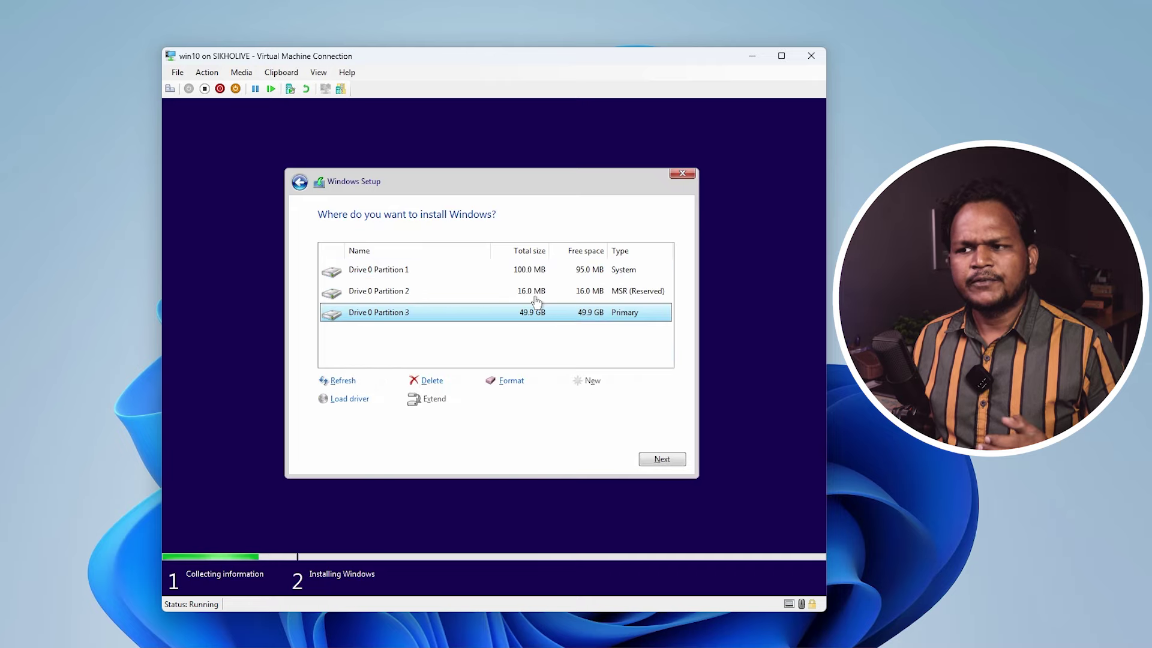
{"action": "left_click", "coordinate": [534, 293]}
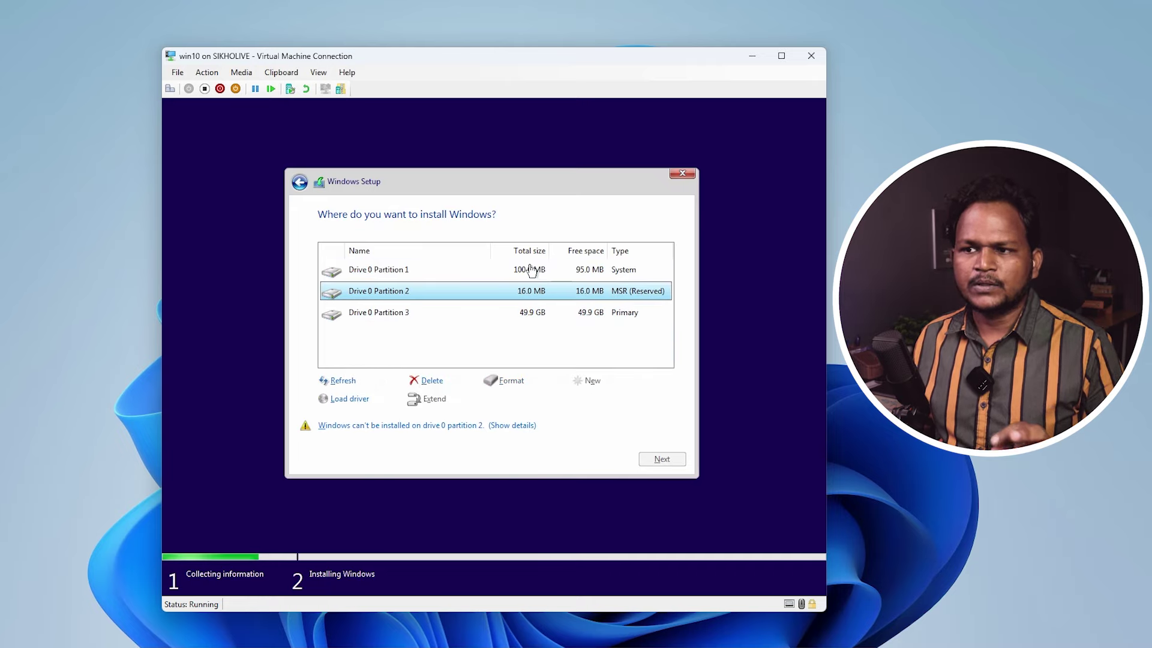
{"action": "left_click", "coordinate": [531, 271]}
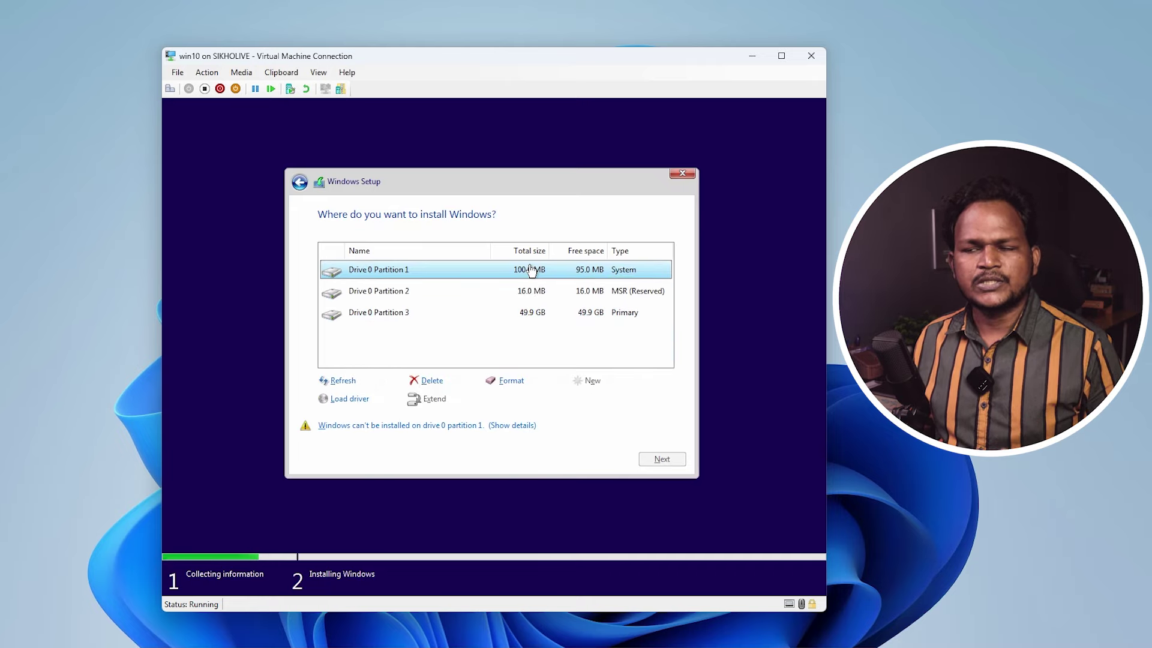
{"action": "left_click", "coordinate": [624, 295]}
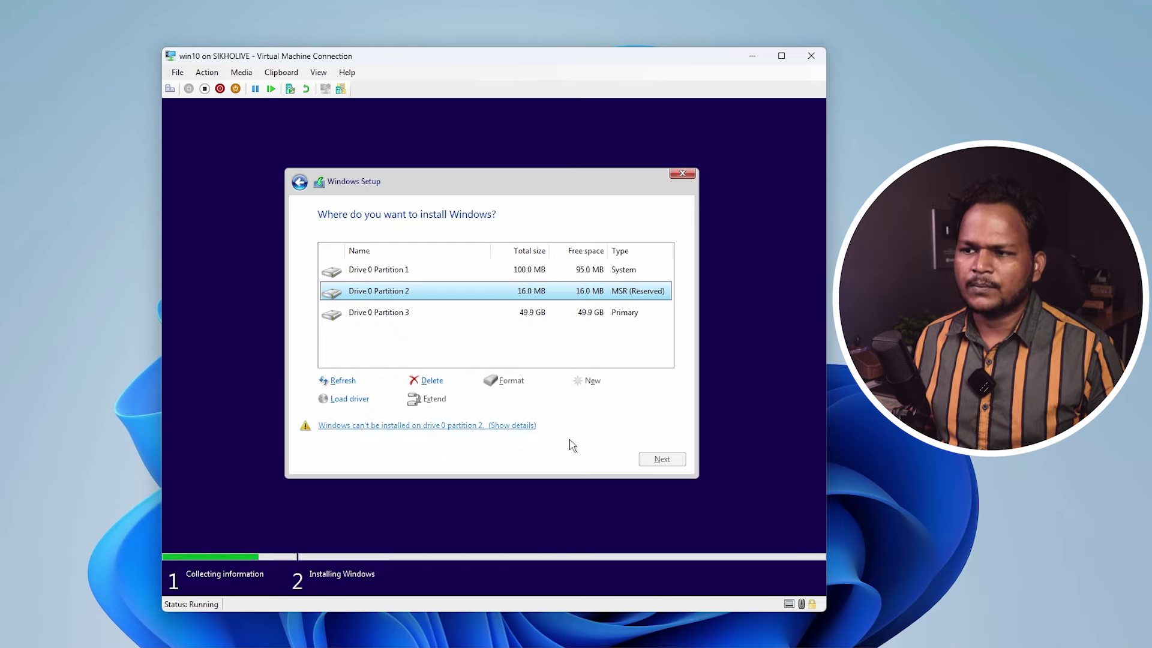
{"action": "left_click", "coordinate": [557, 318]}
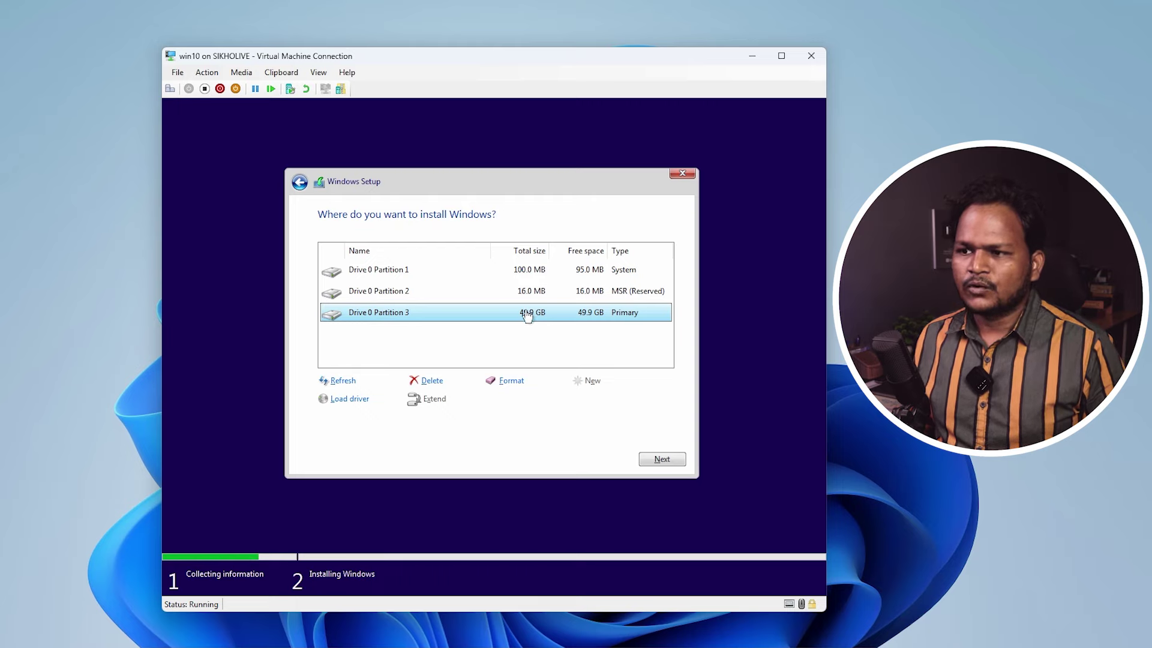
{"action": "left_click", "coordinate": [662, 459]}
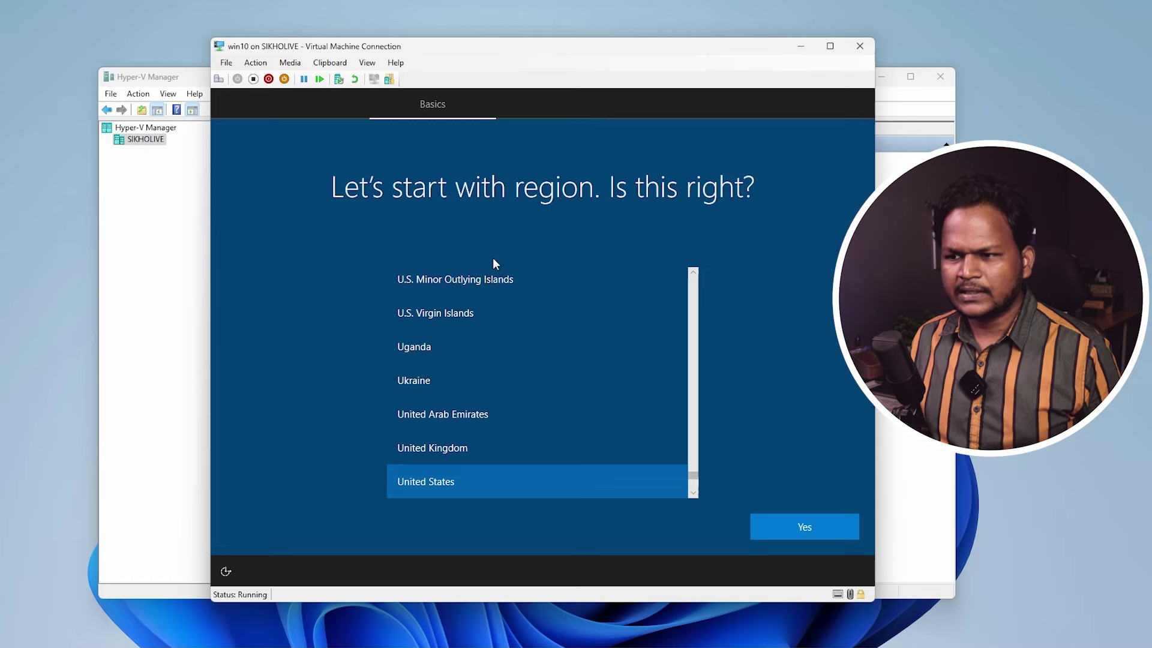
- Keep United States as the region and the suggested keyboard layout, and skip a second layout
{"action": "left_click", "coordinate": [771, 527]}
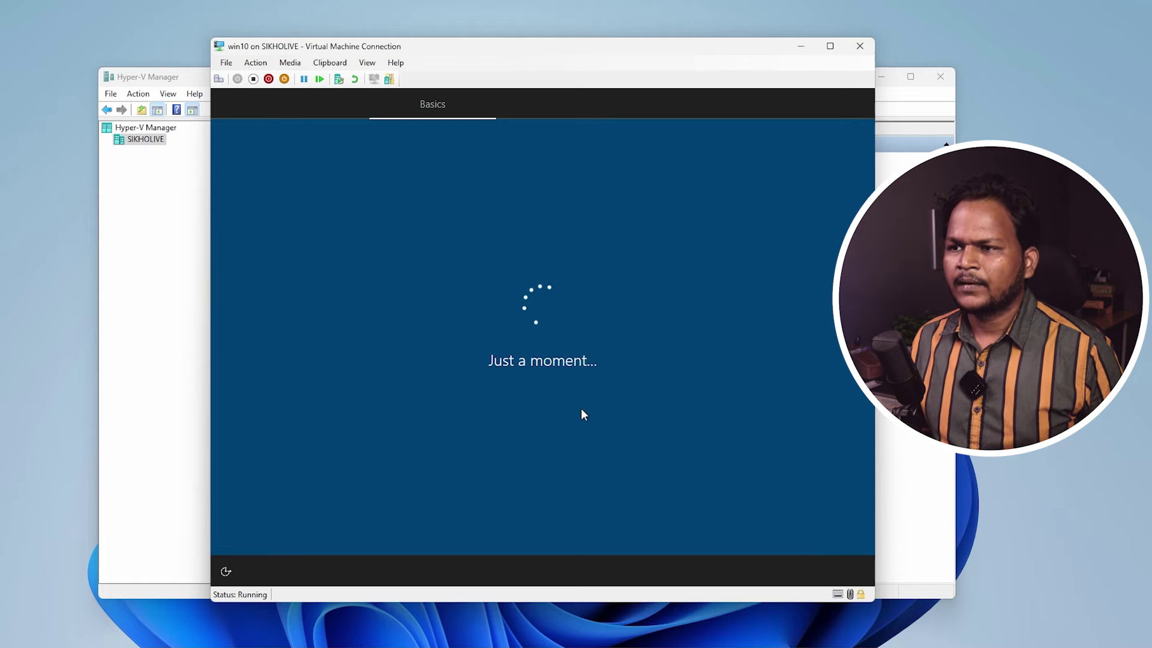
{"action": "left_click", "coordinate": [812, 526]}
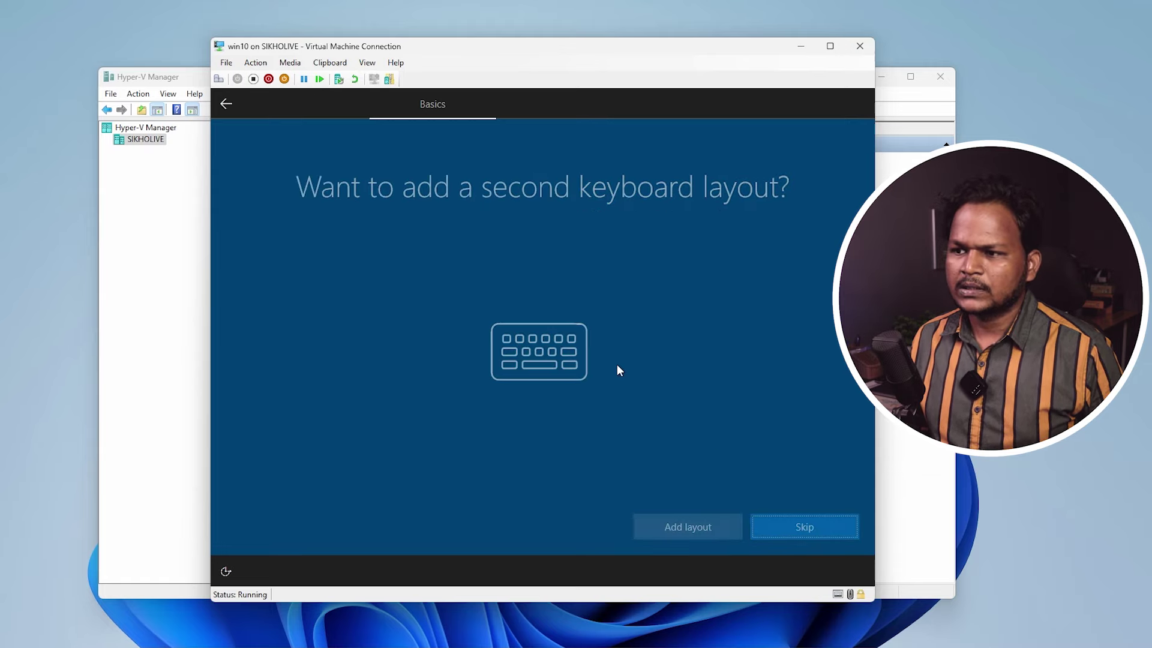
{"action": "left_click", "coordinate": [784, 531]}
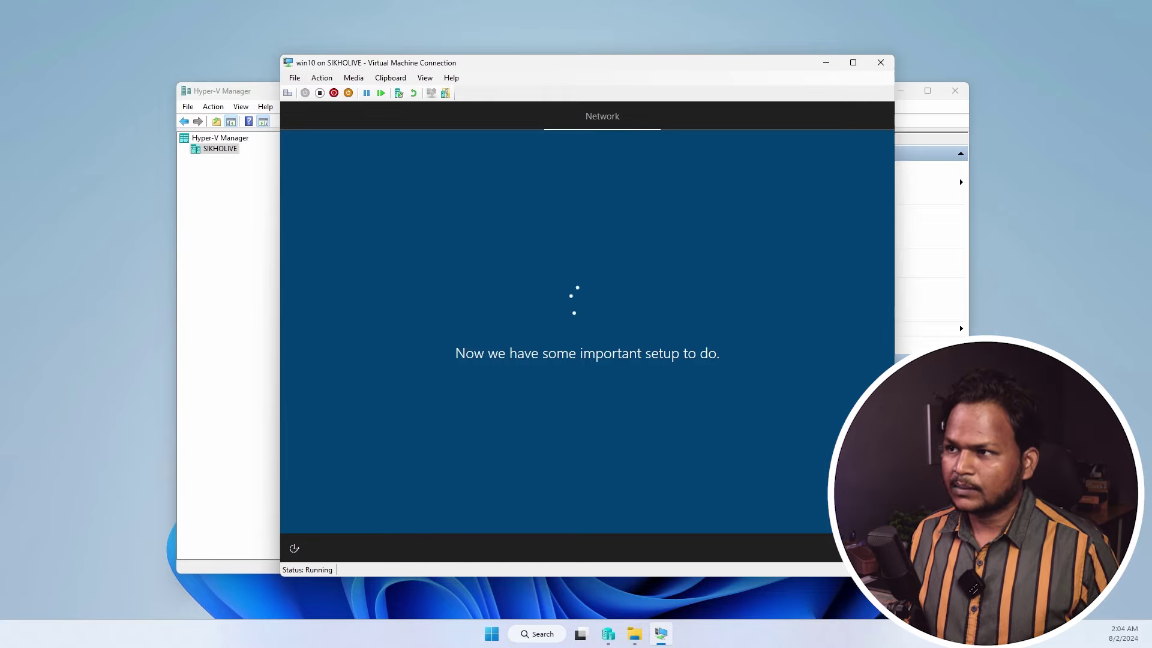
- Minimize the win10 console, select win10, and move and enlarge the Hyper-V Manager window
{"action": "left_click", "coordinate": [826, 62]}
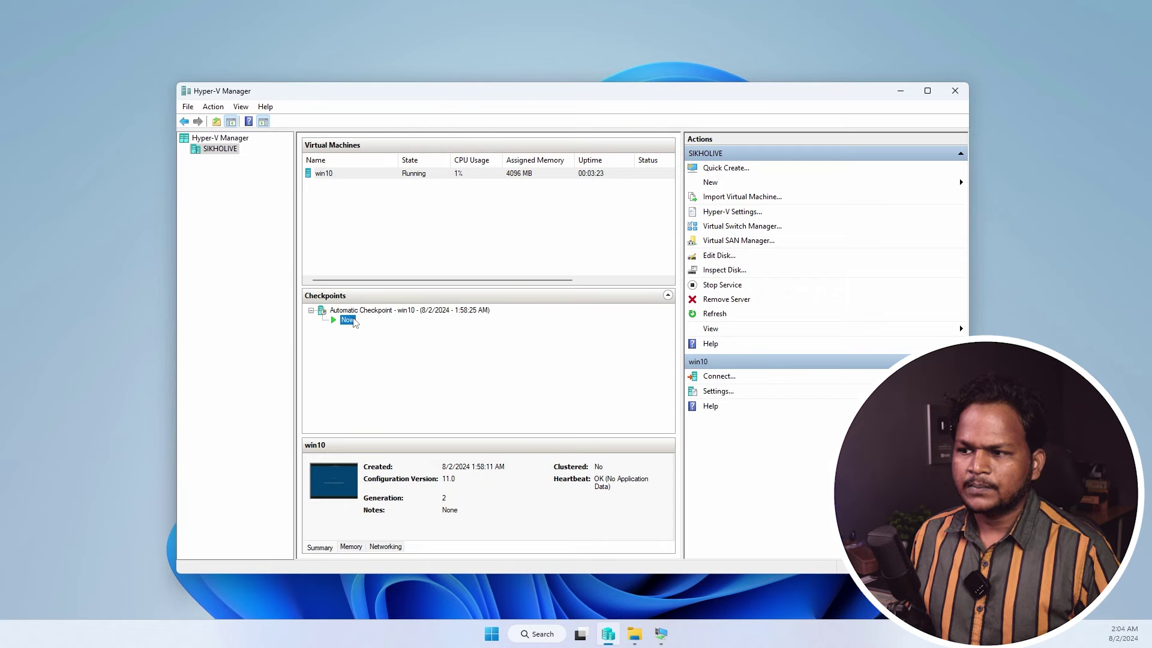
{"action": "left_click", "coordinate": [313, 173]}
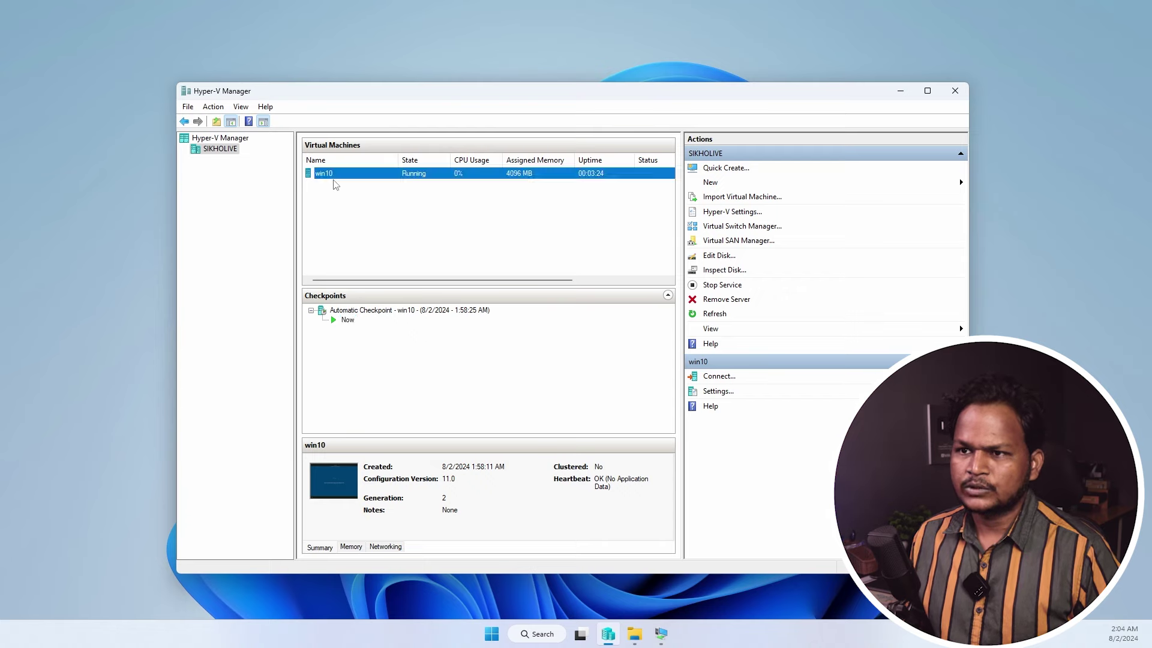
{"action": "left_click", "coordinate": [420, 234]}
{"action": "left_click", "coordinate": [324, 174]}
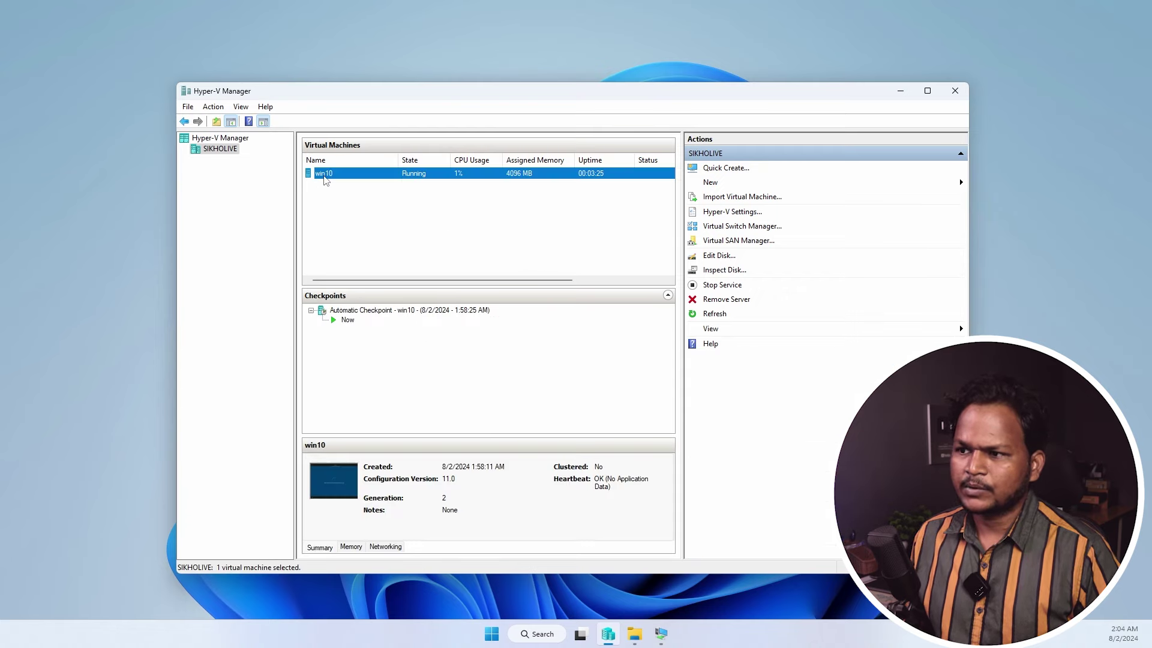
{"action": "left_click_drag", "start_coordinate": [739, 93], "coordinate": [681, 26]}
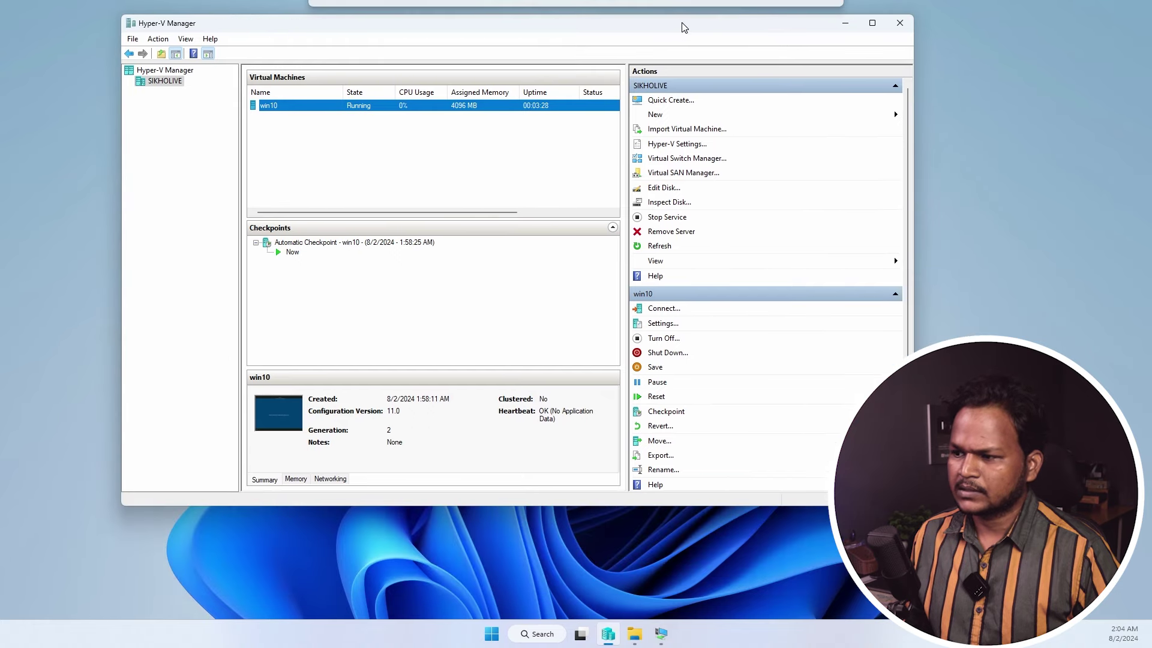
{"action": "left_click_drag", "start_coordinate": [912, 508], "coordinate": [960, 581]}
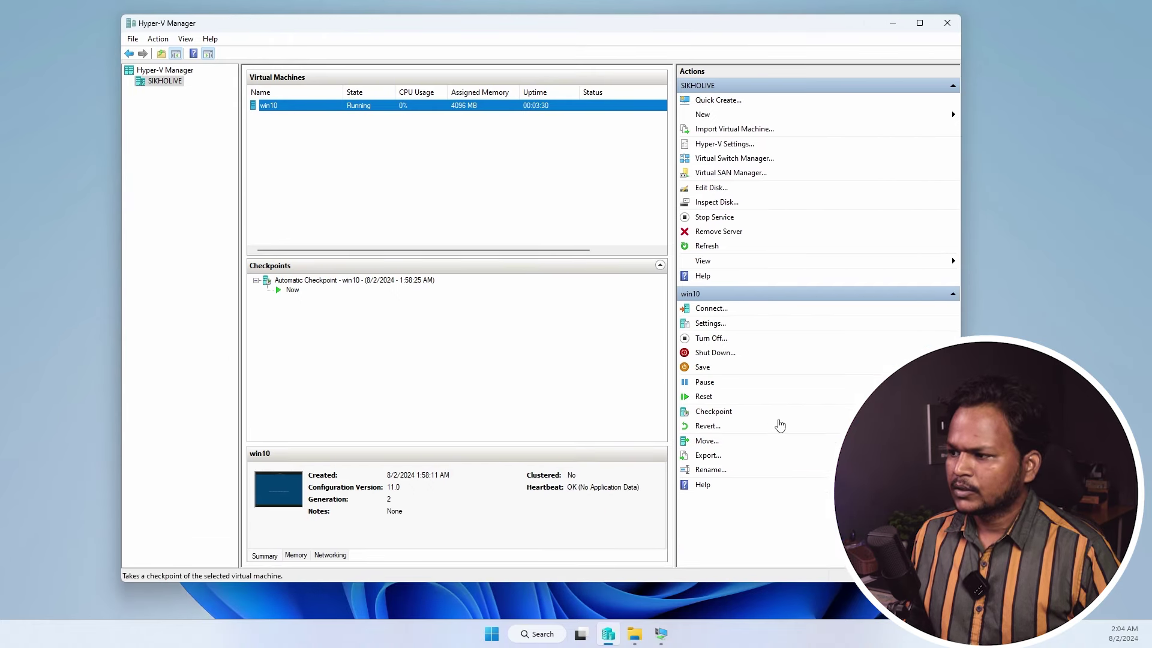
- Close the win10 console, reconnect to win10, minimize it, and open win10's Settings
{"action": "left_click", "coordinate": [982, 284]}
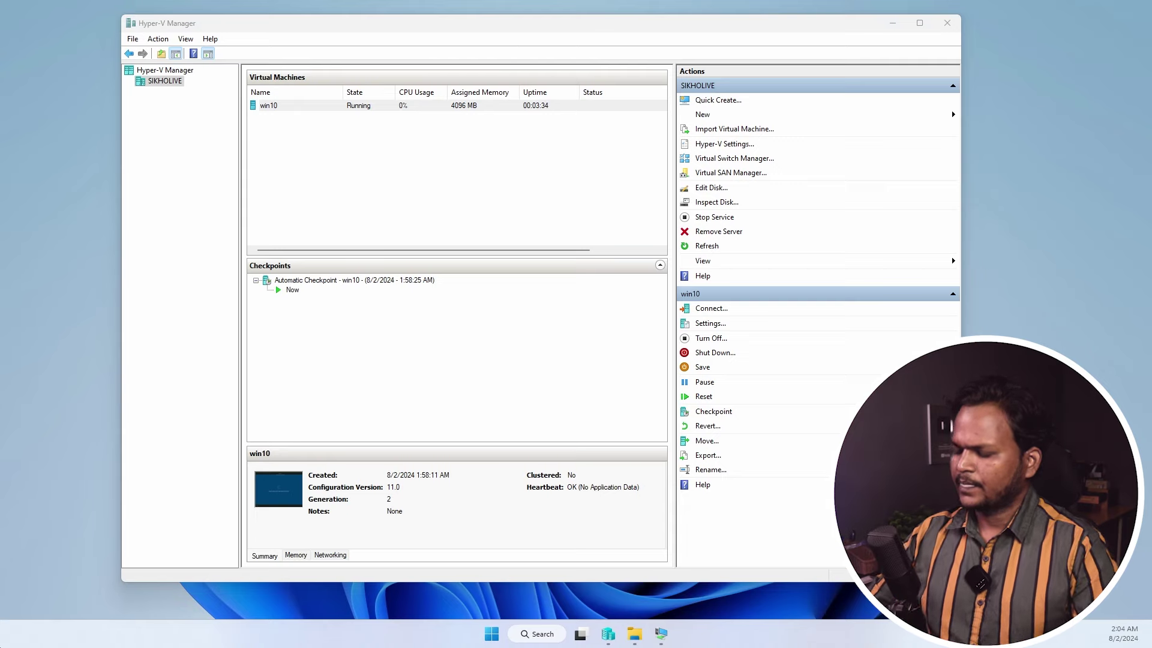
{"action": "key", "text": "ctrl+1"}
{"action": "mouse_move", "coordinate": [736, 308]}
{"action": "left_mouse_down"}
{"action": "mouse_move", "coordinate": [720, 303]}
{"action": "mouse_move", "coordinate": [717, 327]}
{"action": "left_mouse_up"}
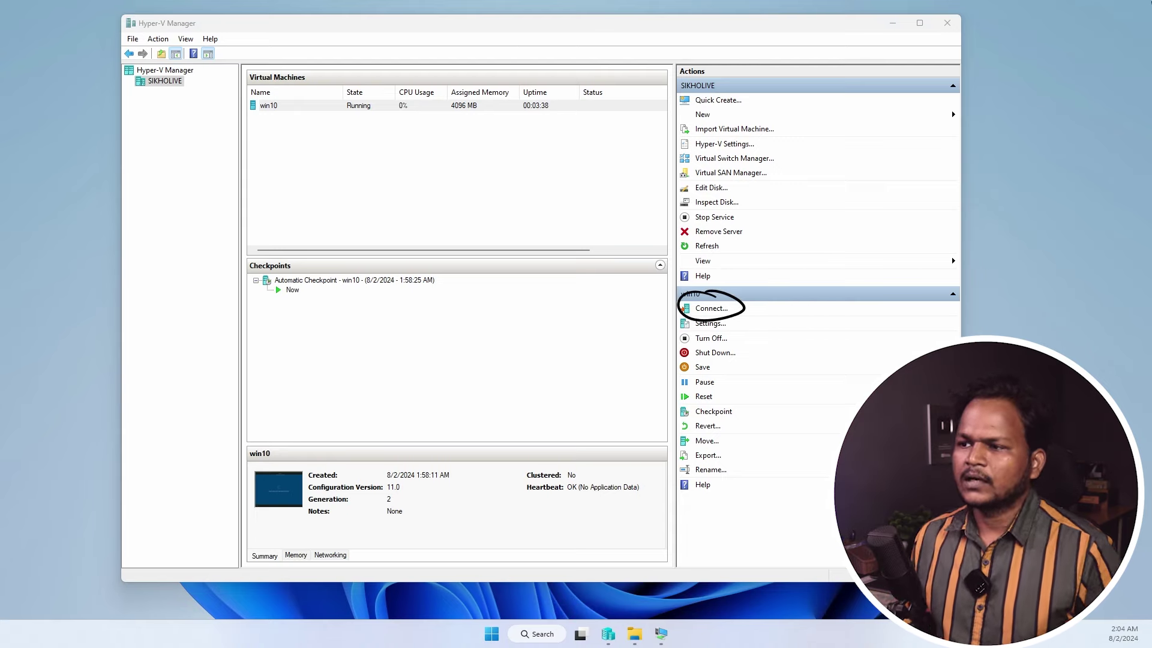
{"action": "left_click", "coordinate": [661, 633]}
{"action": "left_click", "coordinate": [880, 62]}
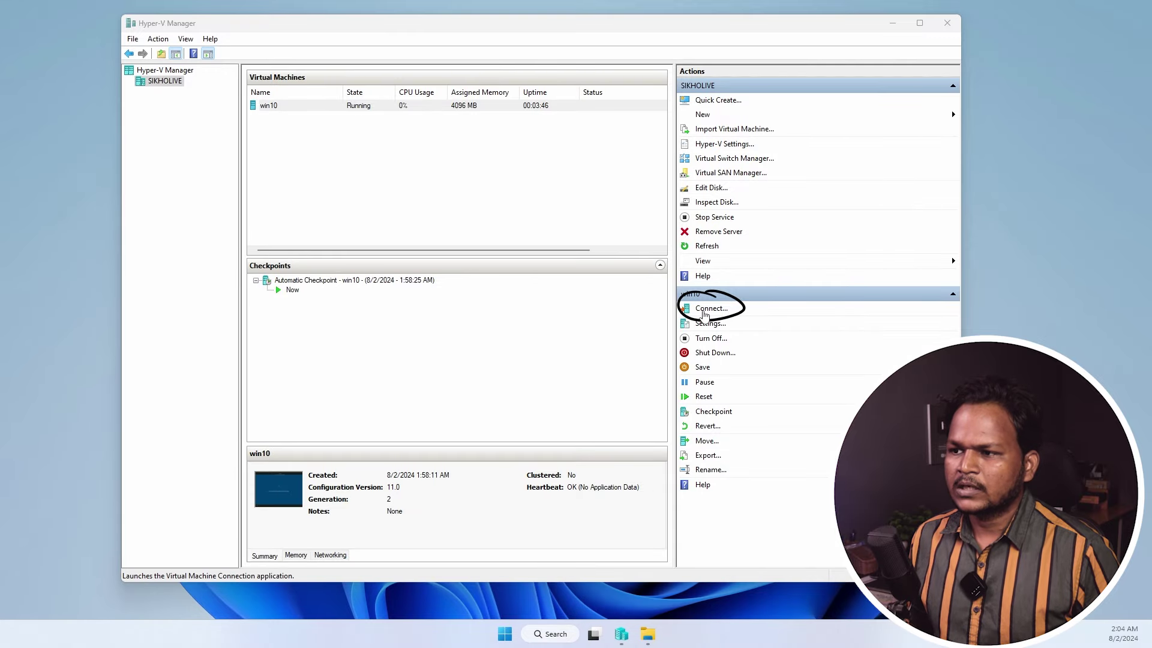
{"action": "left_click", "coordinate": [705, 313]}
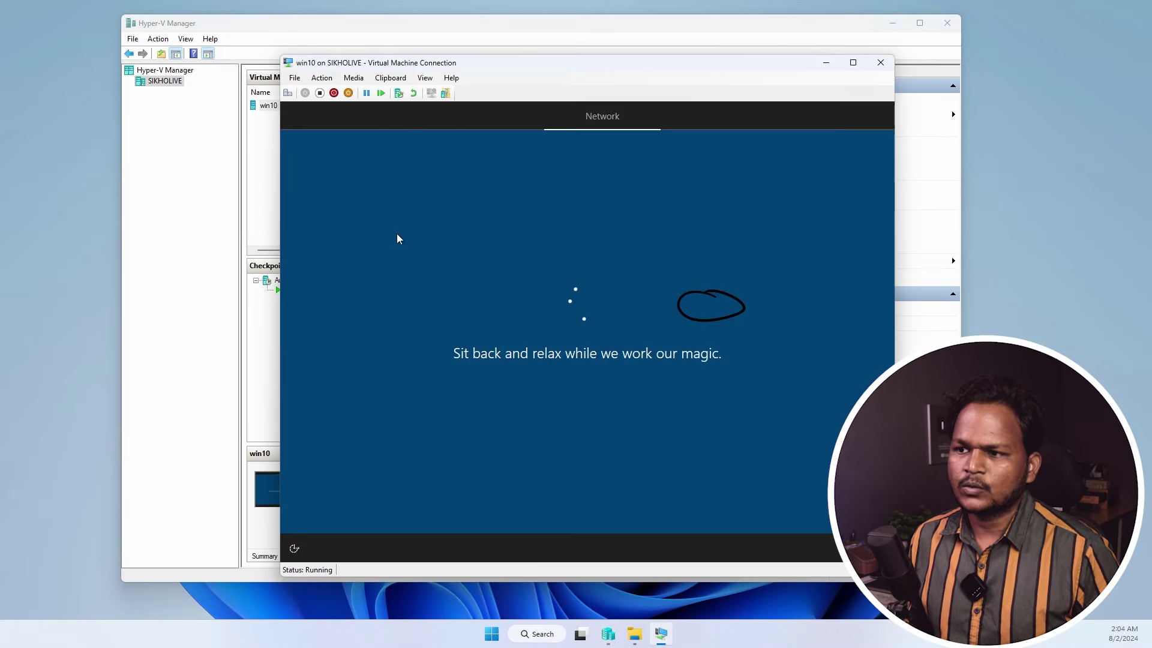
{"action": "left_click", "coordinate": [826, 62]}
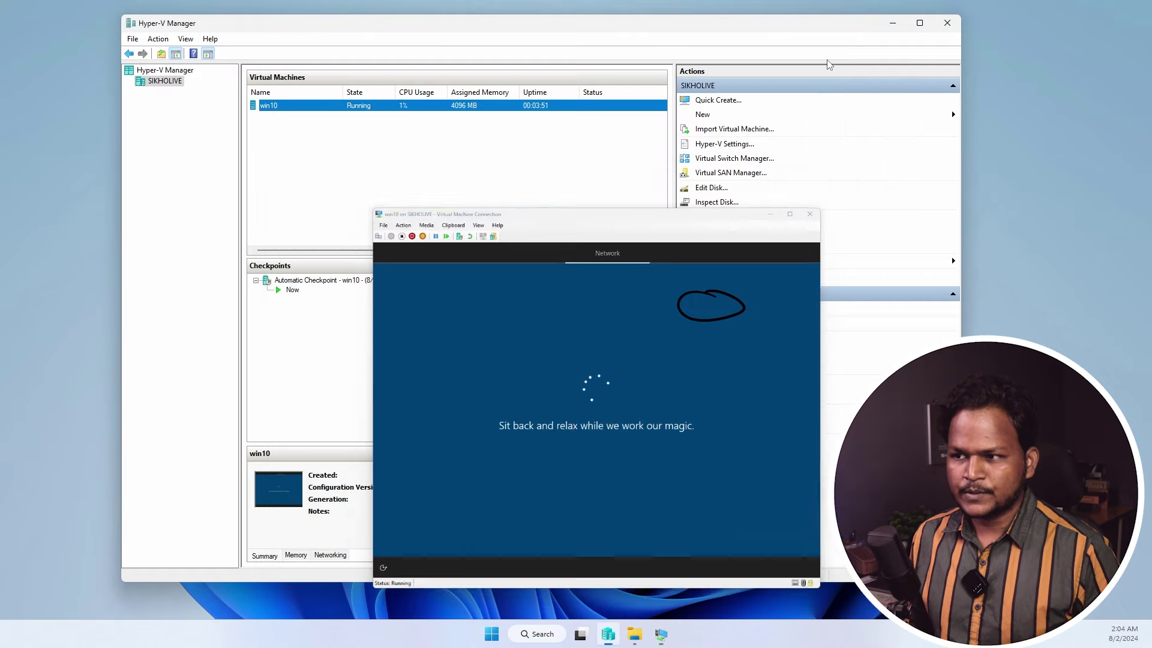
{"action": "left_click", "coordinate": [714, 324]}
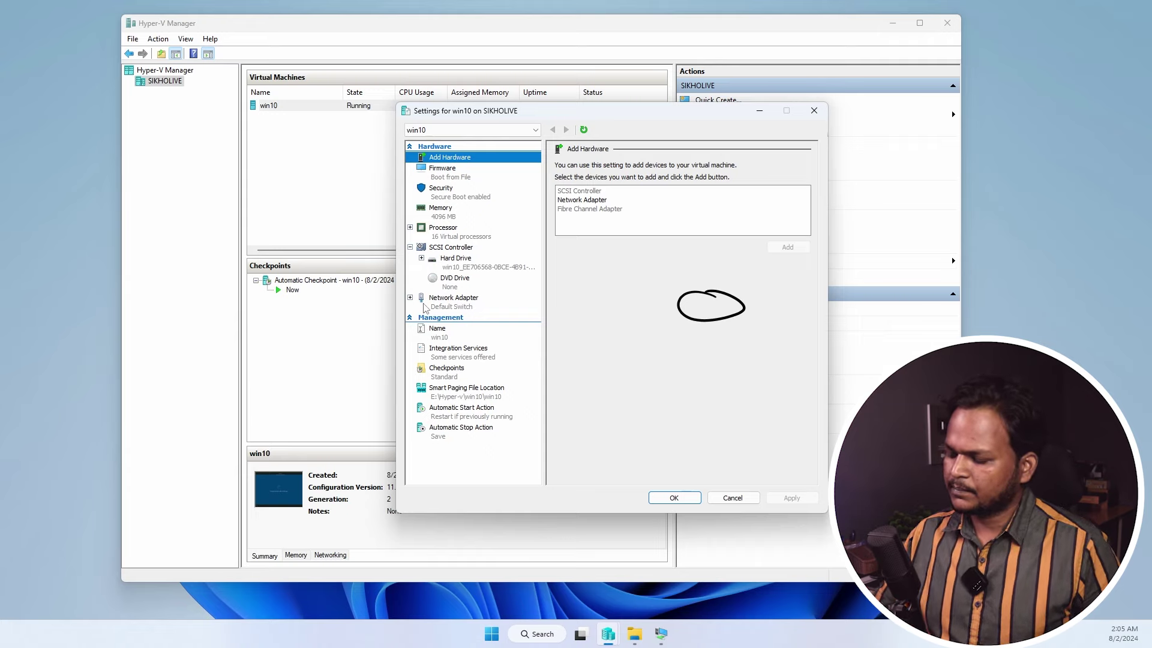
{"action": "key", "text": "Escape"}
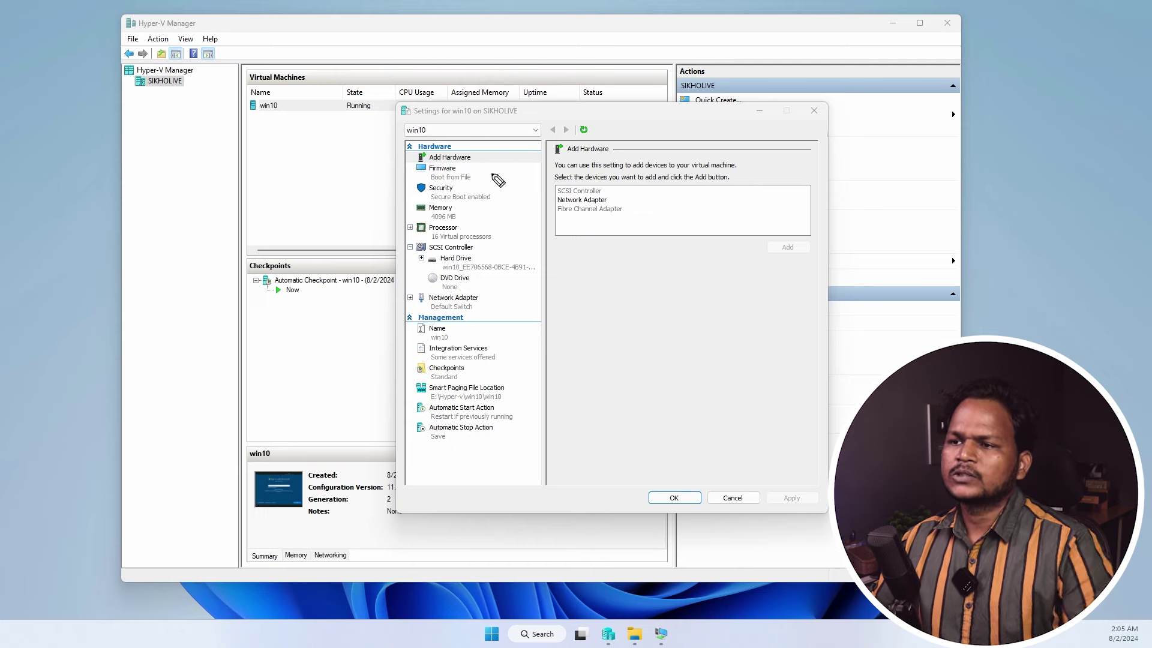
{"action": "left_click_drag", "start_coordinate": [478, 159], "coordinate": [502, 154]}
{"action": "left_click_drag", "start_coordinate": [605, 195], "coordinate": [649, 192]}
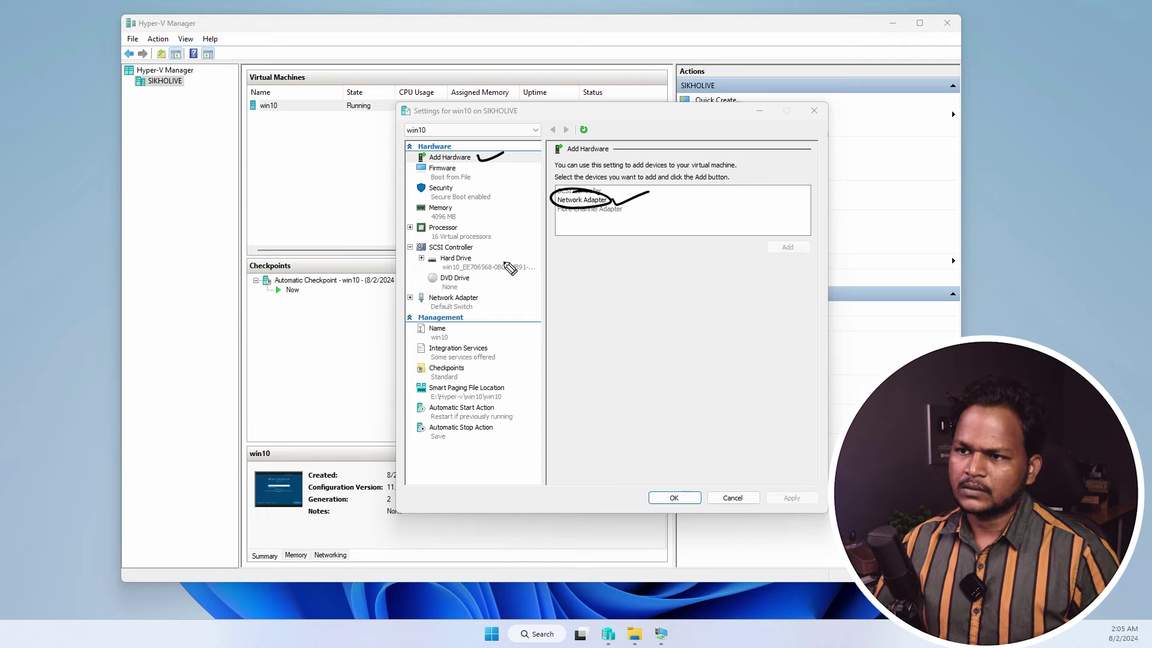
{"action": "mouse_move", "coordinate": [451, 211]}
{"action": "left_mouse_down"}
{"action": "mouse_move", "coordinate": [424, 200]}
{"action": "mouse_move", "coordinate": [461, 208]}
{"action": "mouse_move", "coordinate": [427, 242]}
{"action": "mouse_move", "coordinate": [462, 224]}
{"action": "left_mouse_up"}
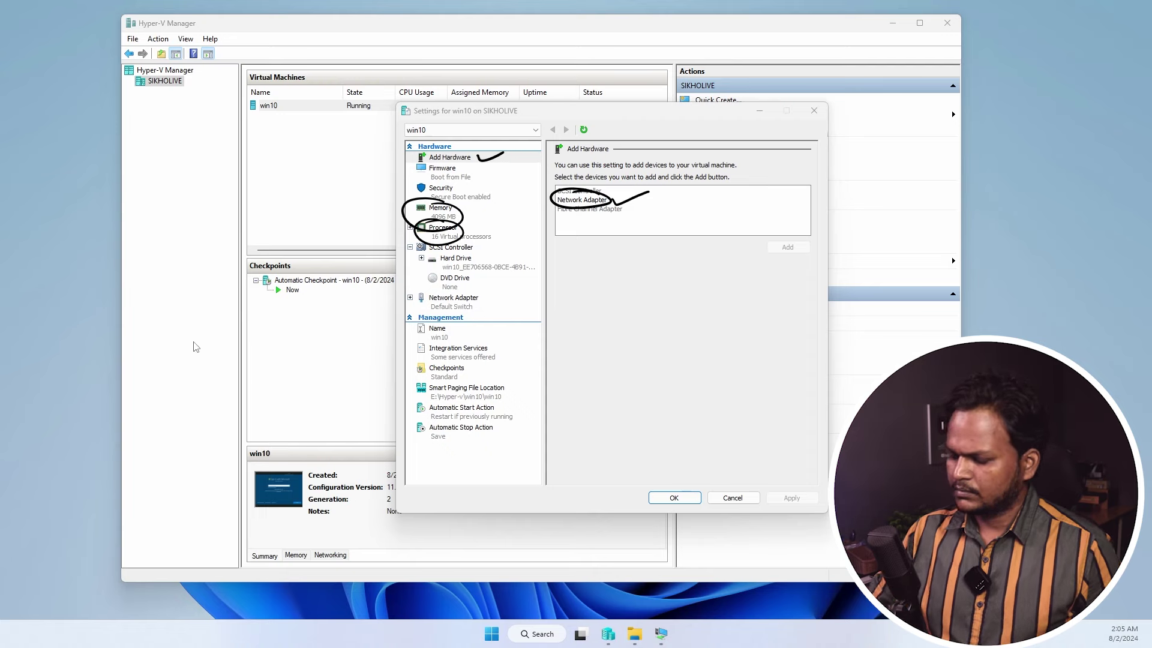
{"action": "key", "text": "ctrl+3"}
{"action": "key", "text": "ctrl+2"}
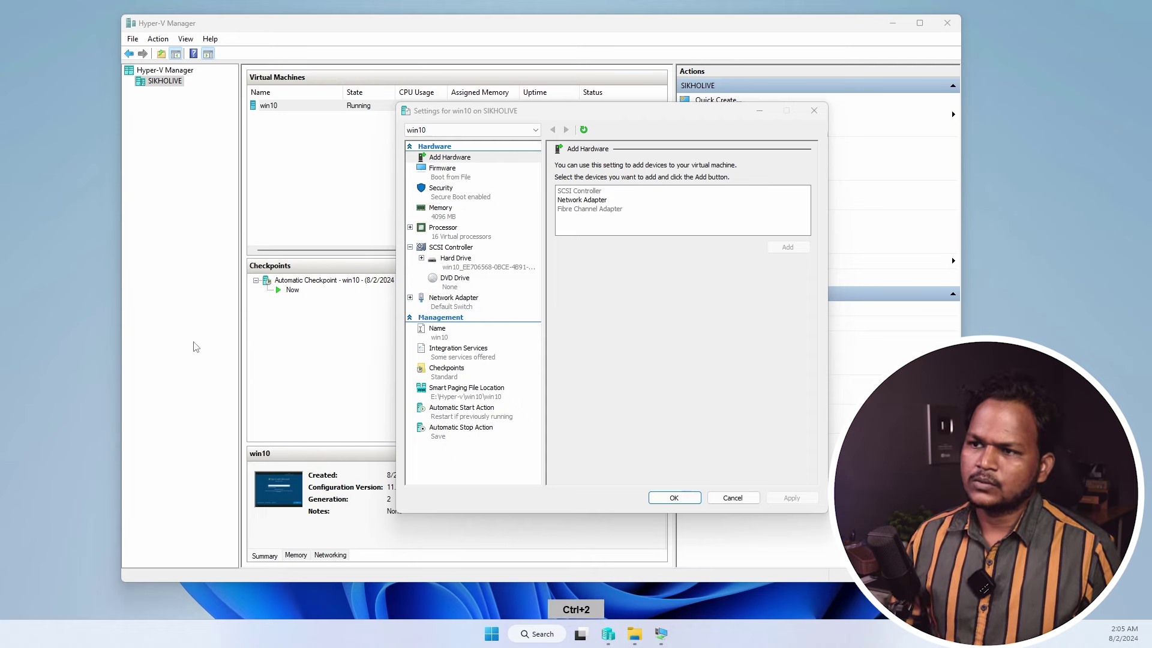
{"action": "left_click", "coordinate": [677, 351]}
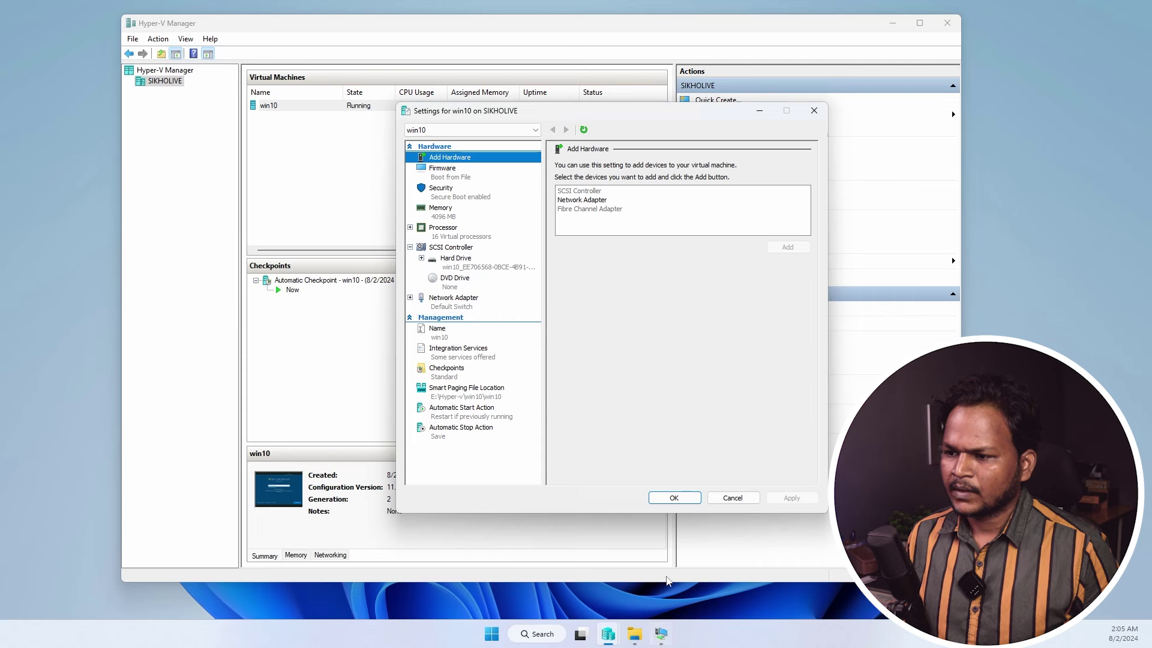
{"action": "key", "text": "Tab"}
{"action": "key", "text": "Return"}
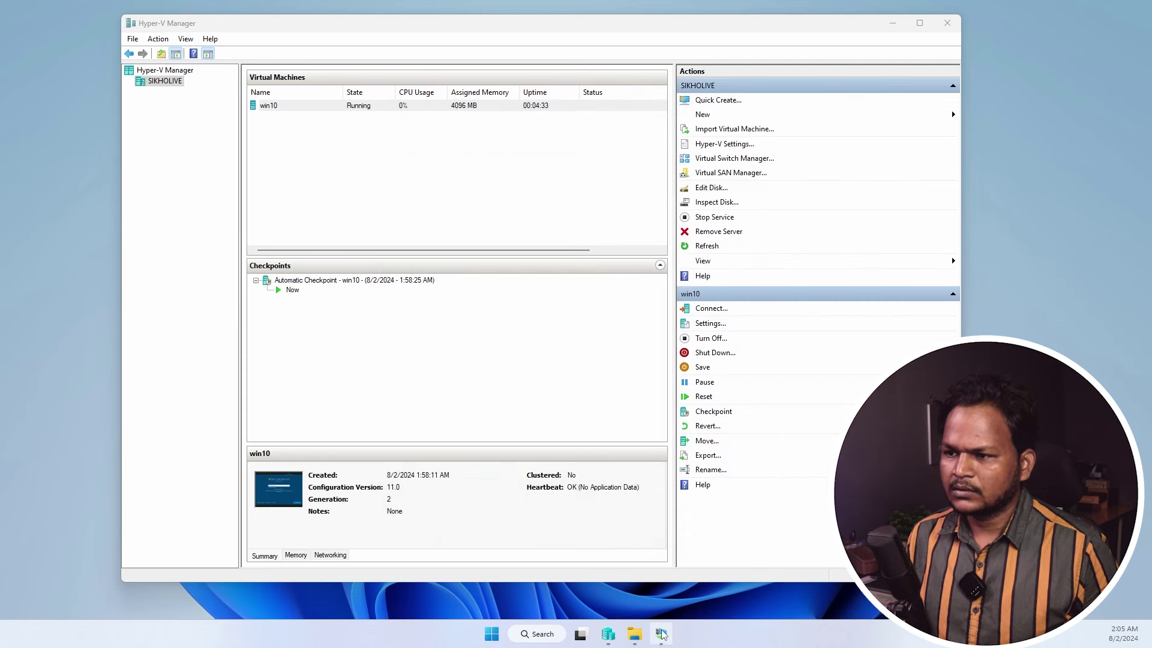
- Choose a local account, accept the user name, and set and confirm the account password
{"action": "left_click", "coordinate": [661, 632]}
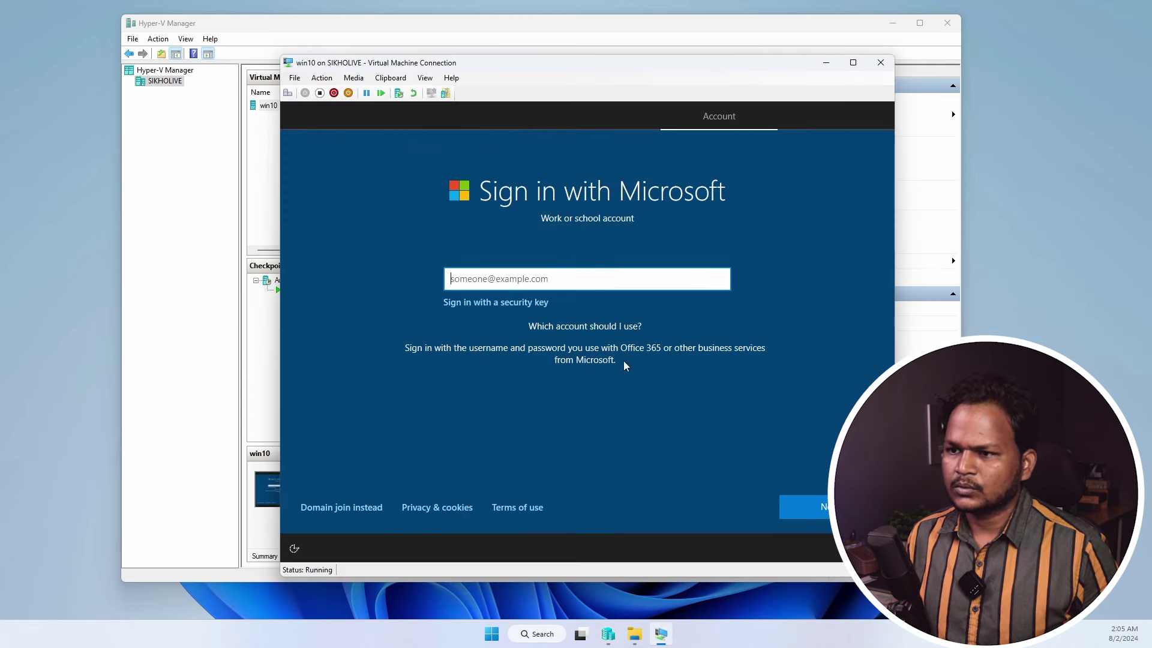
{"action": "left_click", "coordinate": [360, 507]}
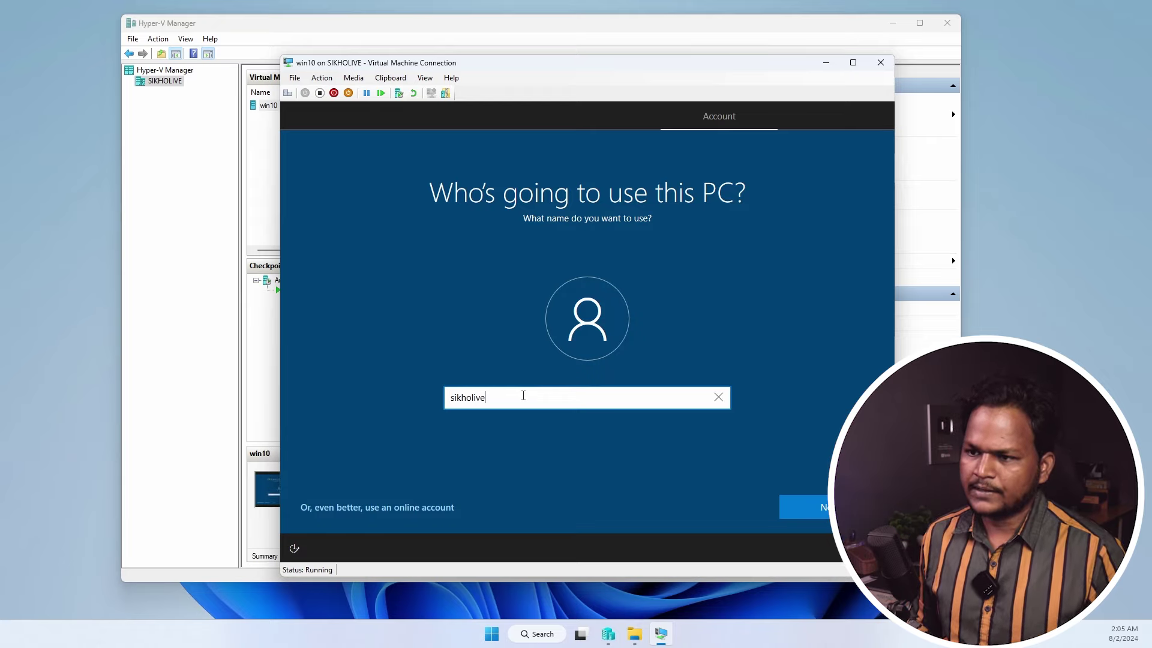
{"action": "key", "text": "Return"}
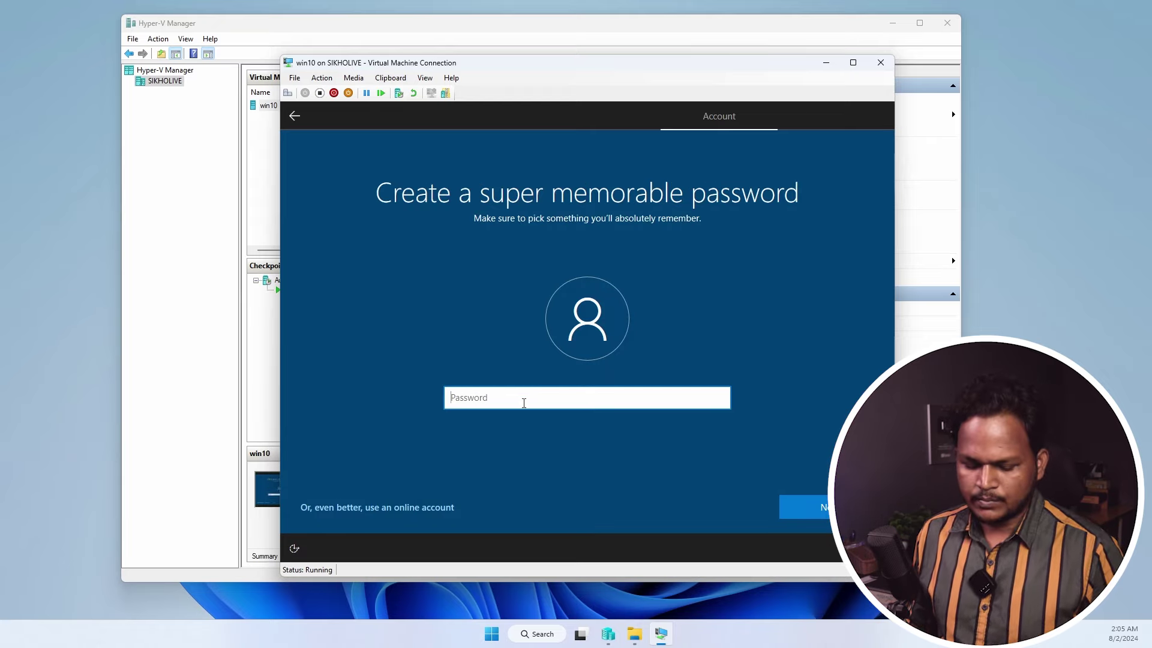
{"action": "type", "text": "123"}
{"action": "key", "text": "Return"}
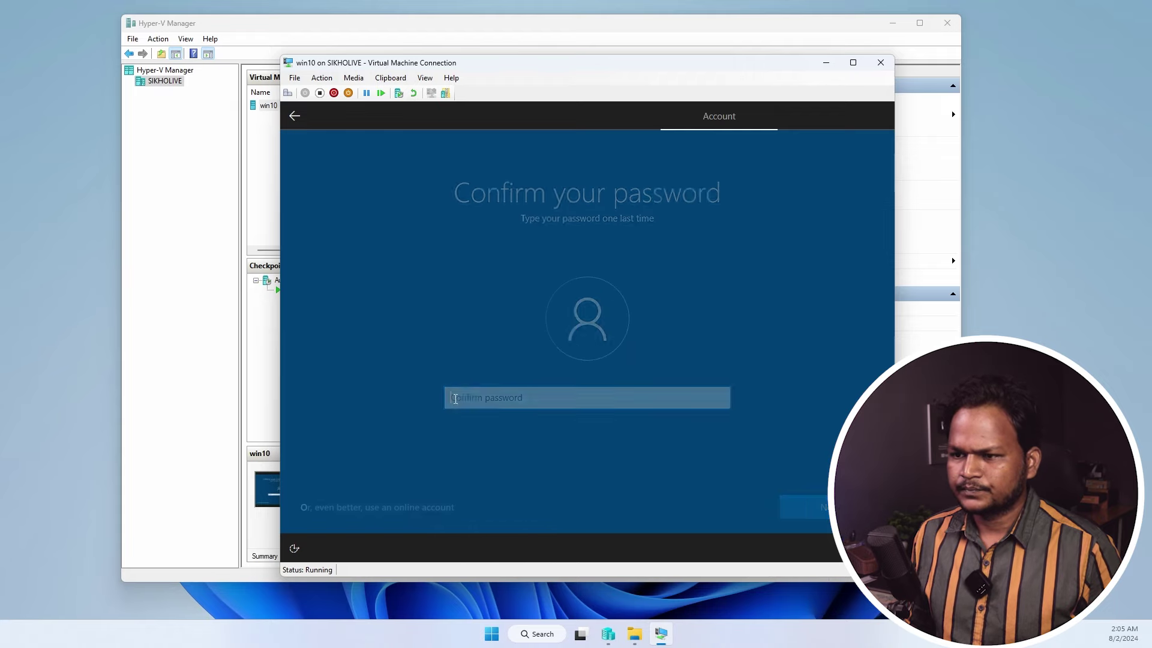
{"action": "type", "text": "123"}
{"action": "left_click", "coordinate": [799, 507]}
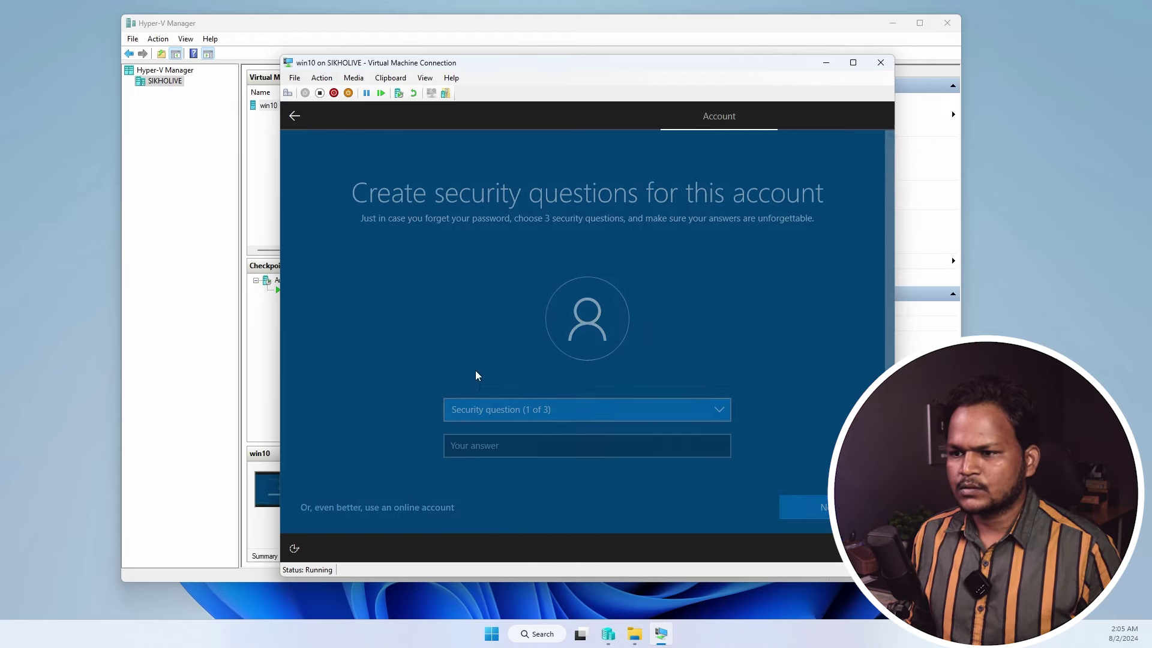
- Answer the first pet's name, parents' meeting city and childhood nickname security questions
{"action": "left_click", "coordinate": [480, 406]}
{"action": "left_click", "coordinate": [489, 418]}
{"action": "type", "text": "test"}
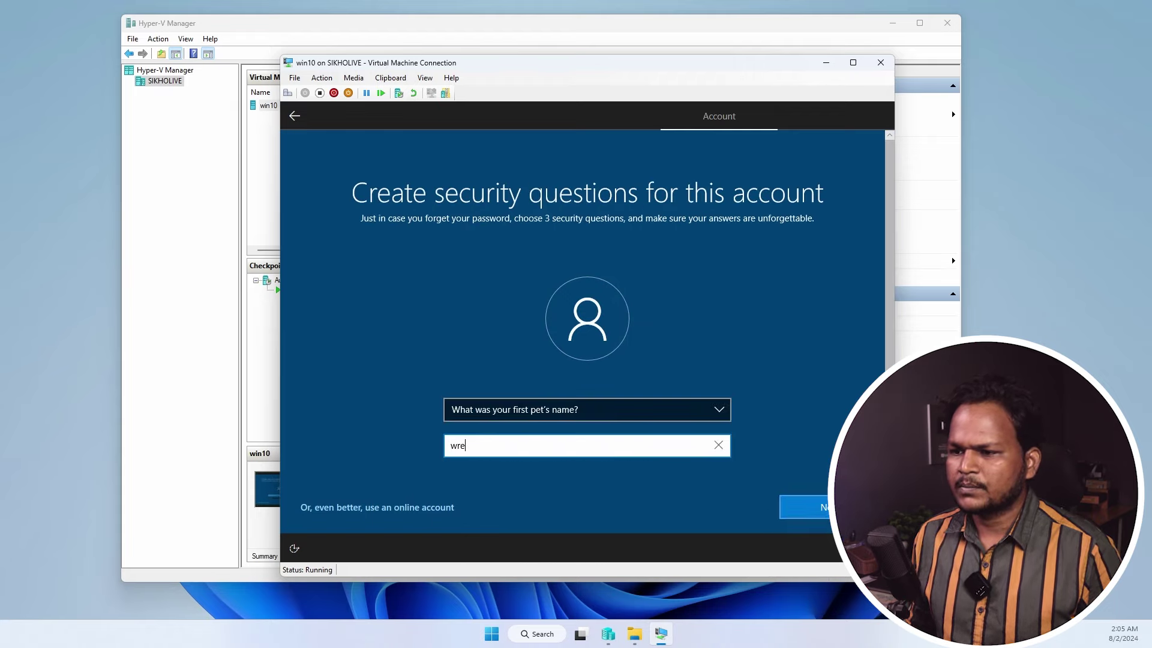
{"action": "key", "text": "Return"}
{"action": "left_click", "coordinate": [489, 408]}
{"action": "left_click", "coordinate": [493, 447]}
{"action": "type", "text": "raipur"}
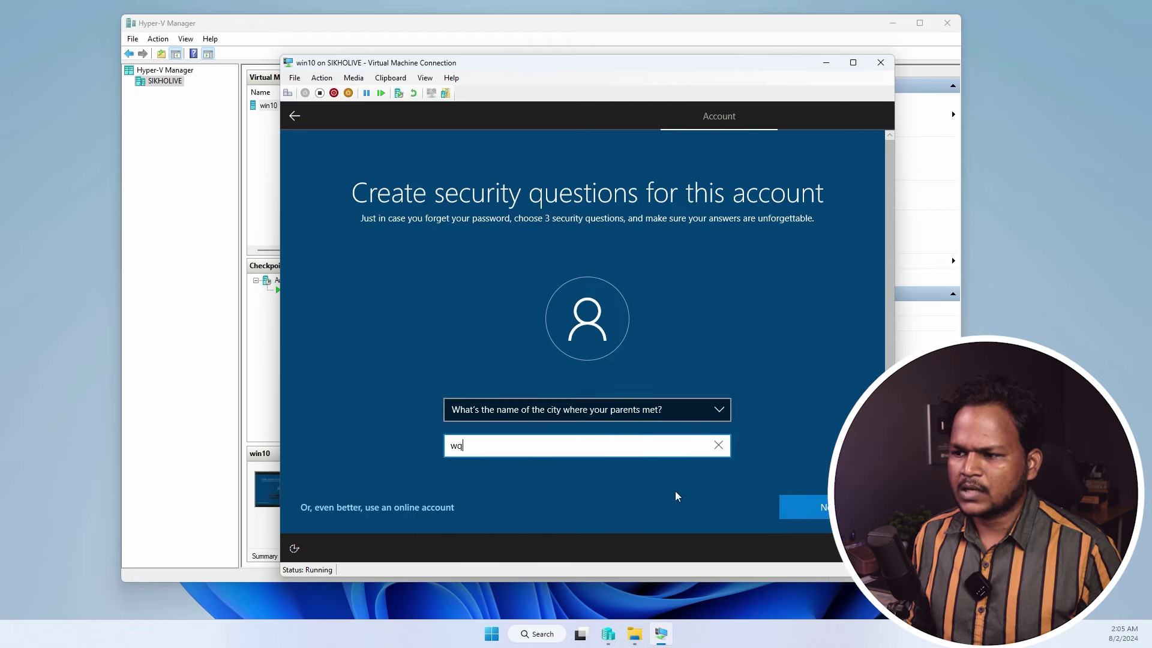
{"action": "key", "text": "Return"}
{"action": "left_click", "coordinate": [492, 410]}
{"action": "left_click", "coordinate": [498, 434]}
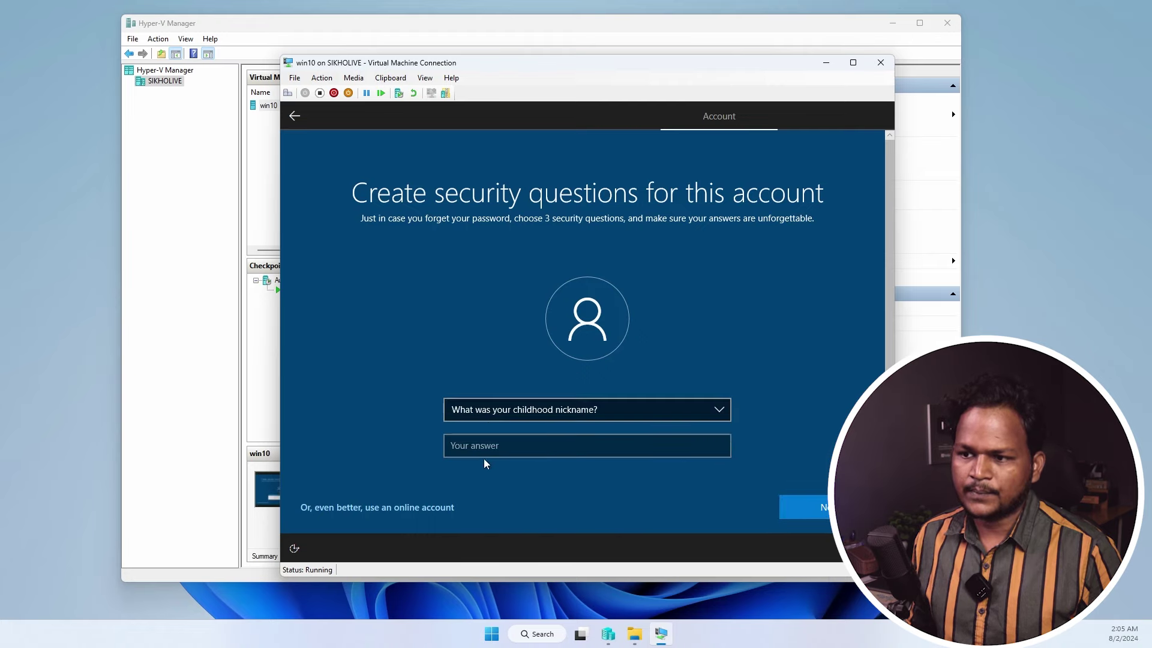
{"action": "type", "text": "wqrqwrqw"}
{"action": "left_click", "coordinate": [796, 508]}
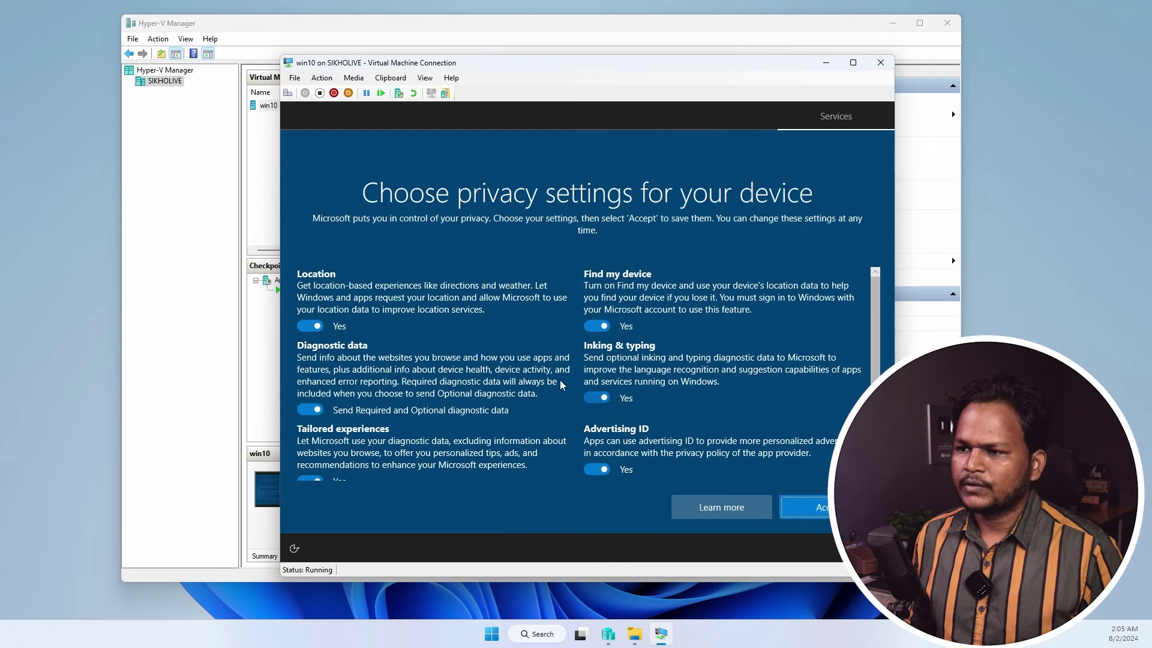
- Turn off every privacy option, limit diagnostic data to Required, accept, and decline Cortana
{"action": "left_click", "coordinate": [597, 326]}
{"action": "left_click", "coordinate": [597, 397]}
{"action": "left_click", "coordinate": [597, 470]}
{"action": "scroll", "coordinate": [594, 462], "scroll_direction": "down", "scroll_amount": 1}
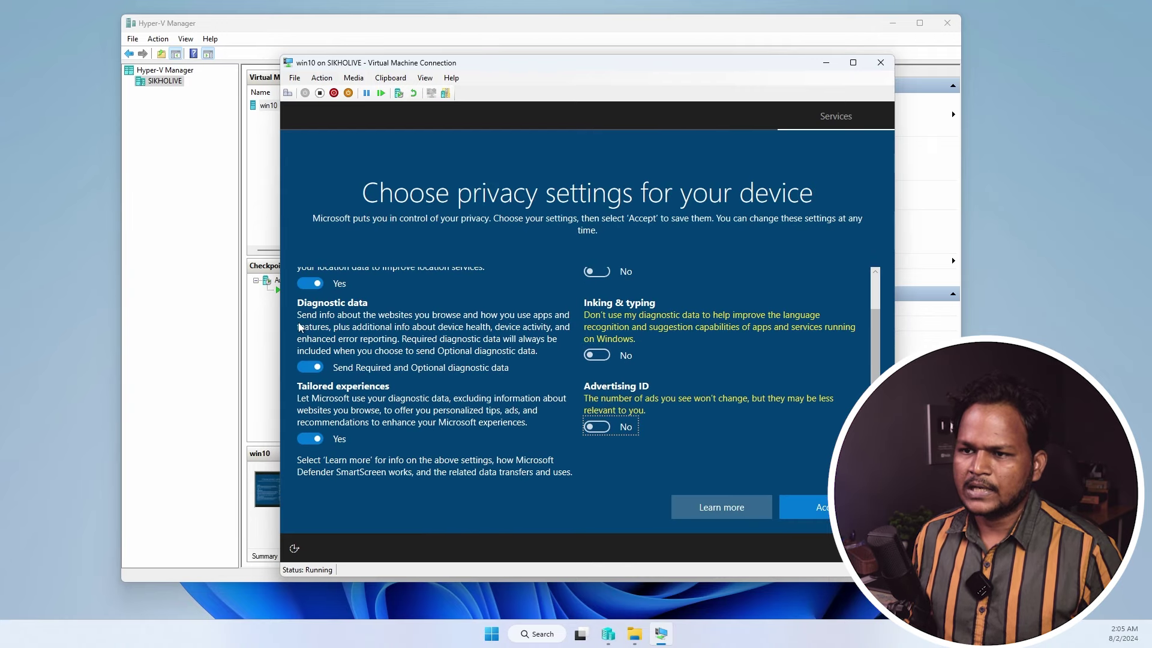
{"action": "left_click", "coordinate": [310, 366]}
{"action": "left_click", "coordinate": [310, 284]}
{"action": "left_click", "coordinate": [310, 438]}
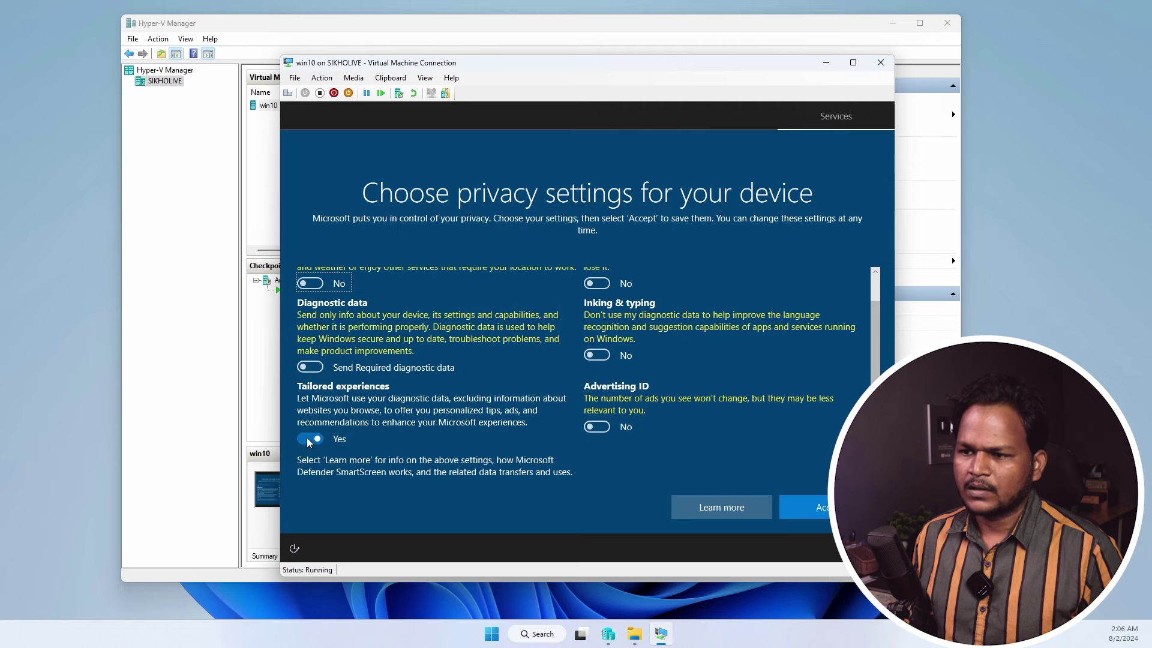
{"action": "scroll", "coordinate": [432, 420], "scroll_direction": "up", "scroll_amount": 1}
{"action": "left_click", "coordinate": [804, 507]}
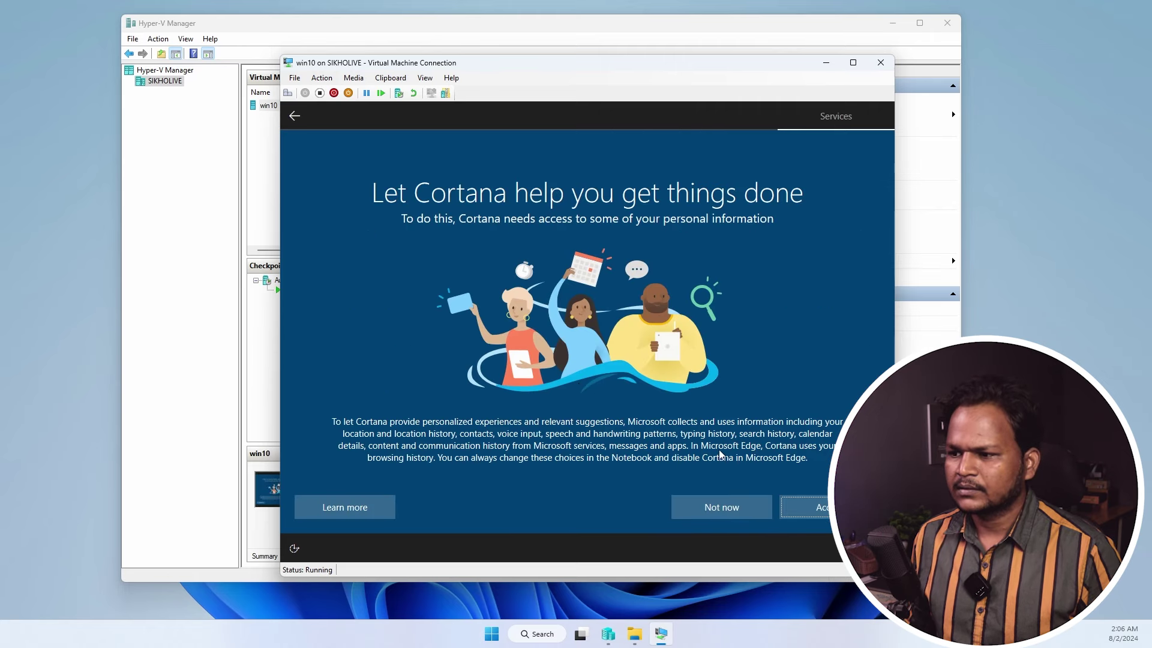
{"action": "left_click", "coordinate": [733, 506]}
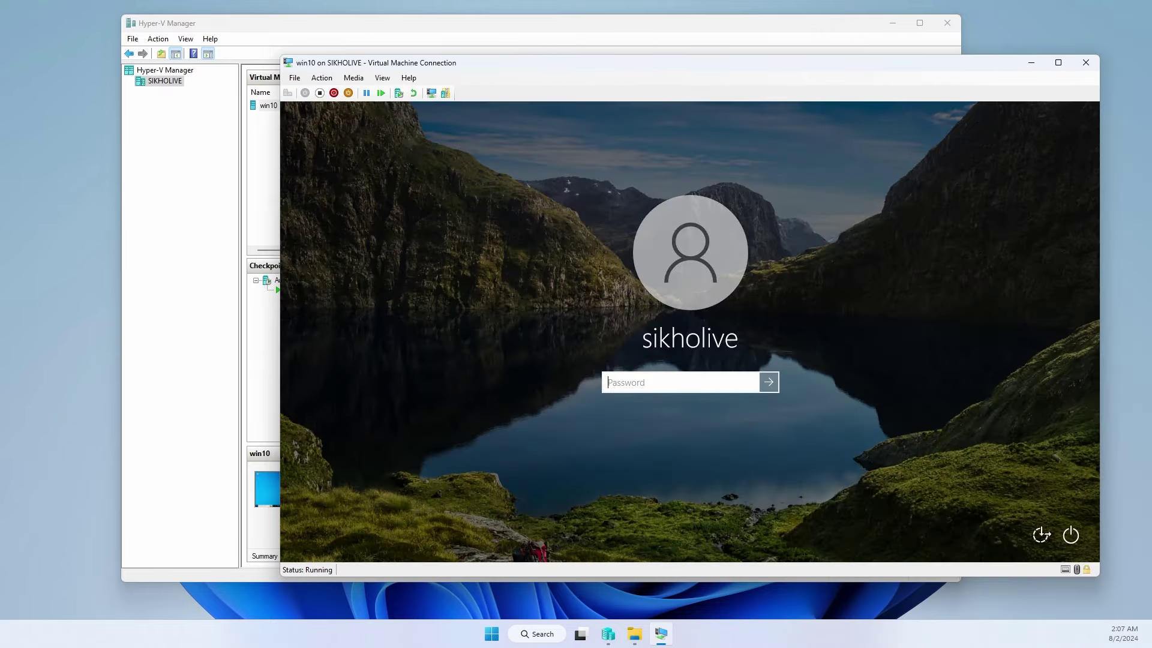
- Sign in to win10 with the account password, then shut down the guest from Start > Power
{"action": "type", "text": "••"}
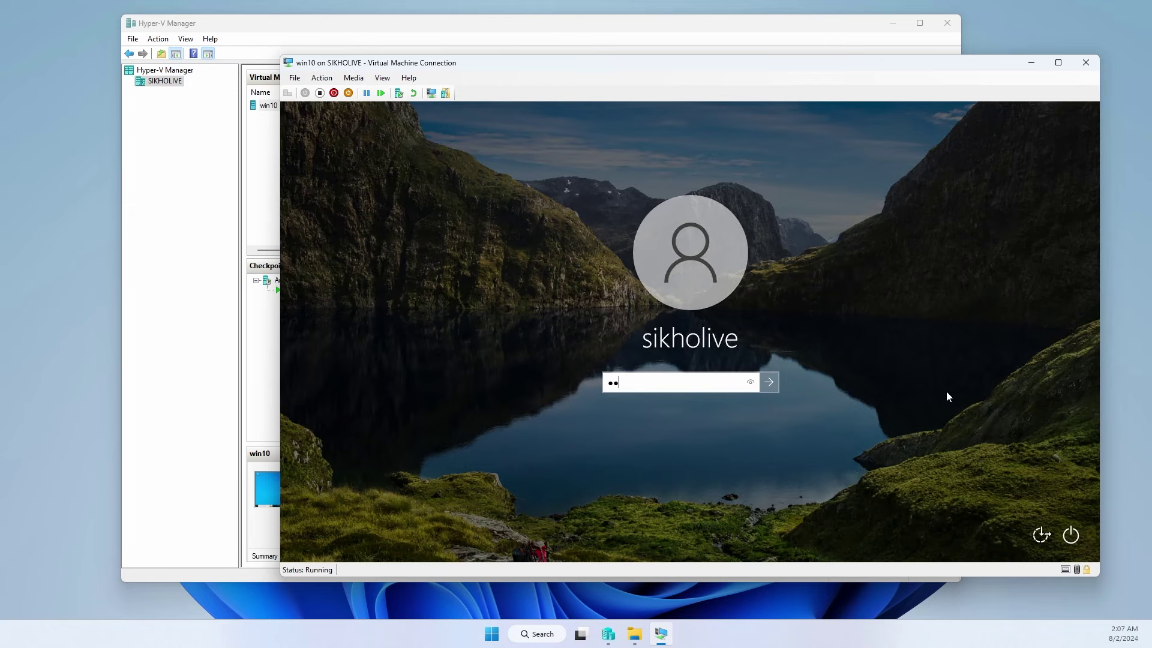
{"action": "key", "text": "Return"}
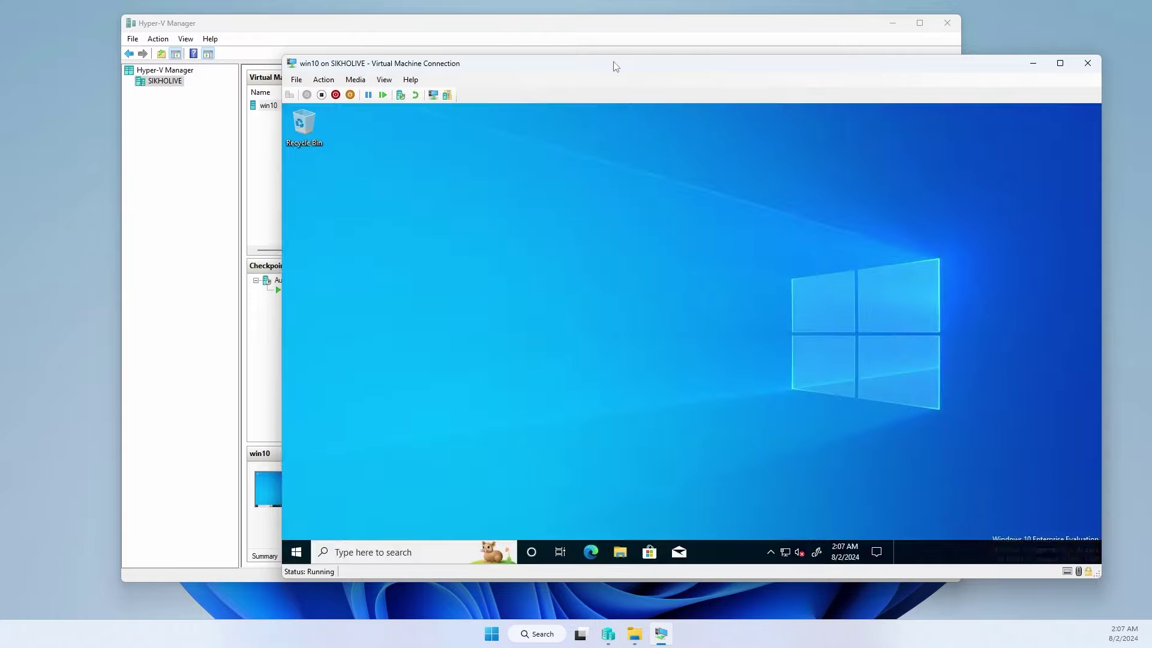
{"action": "left_click_drag", "start_coordinate": [615, 65], "coordinate": [540, 80]}
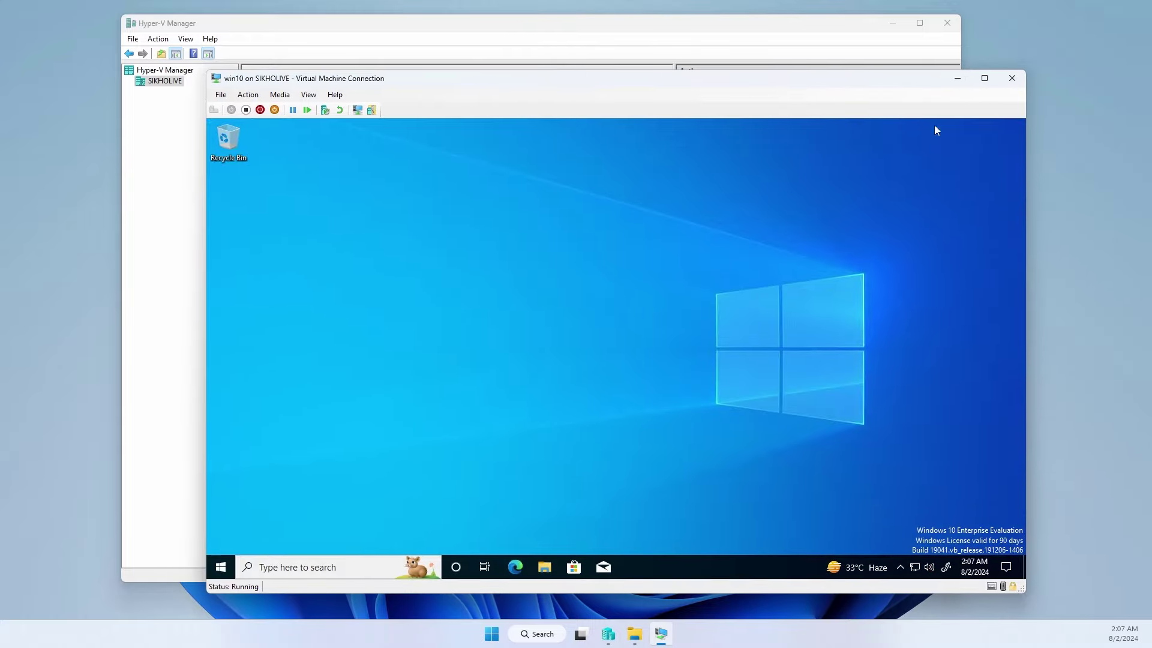
{"action": "left_click", "coordinate": [221, 567]}
{"action": "left_click", "coordinate": [221, 541]}
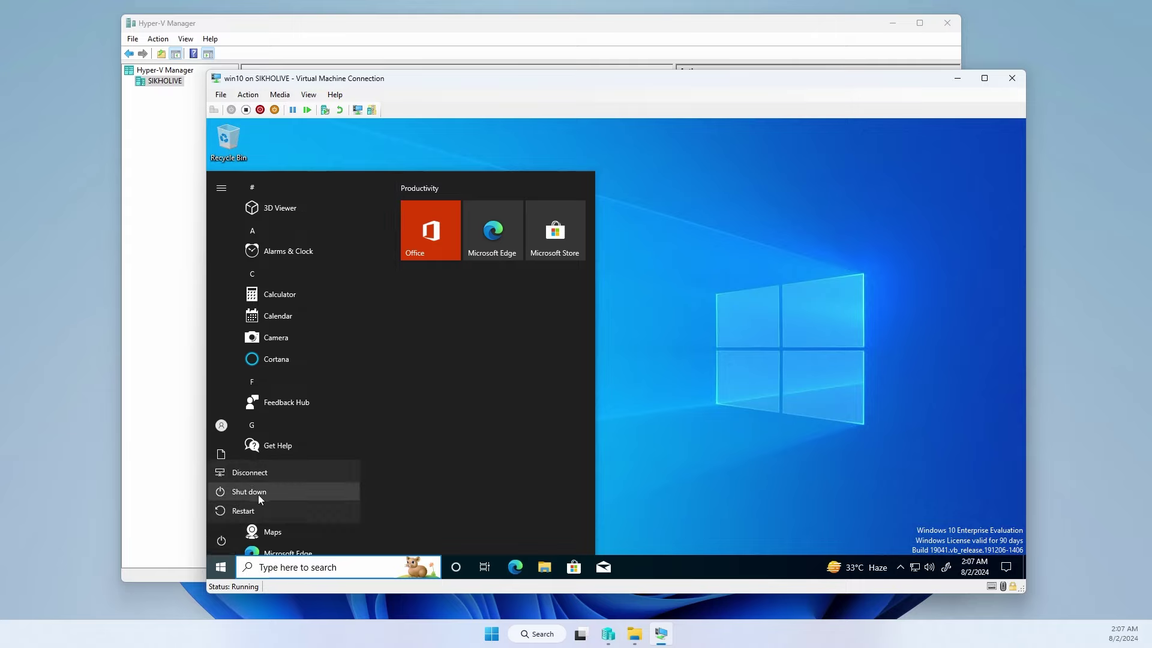
{"action": "left_click", "coordinate": [258, 493]}
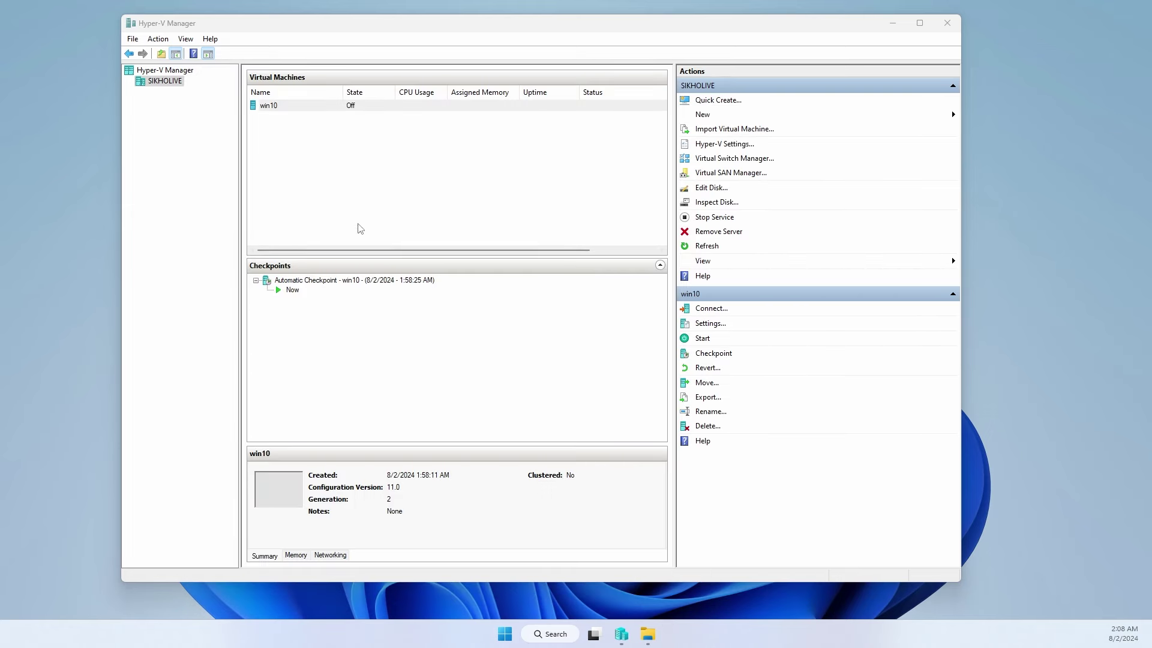
{"action": "left_click", "coordinate": [270, 108]}
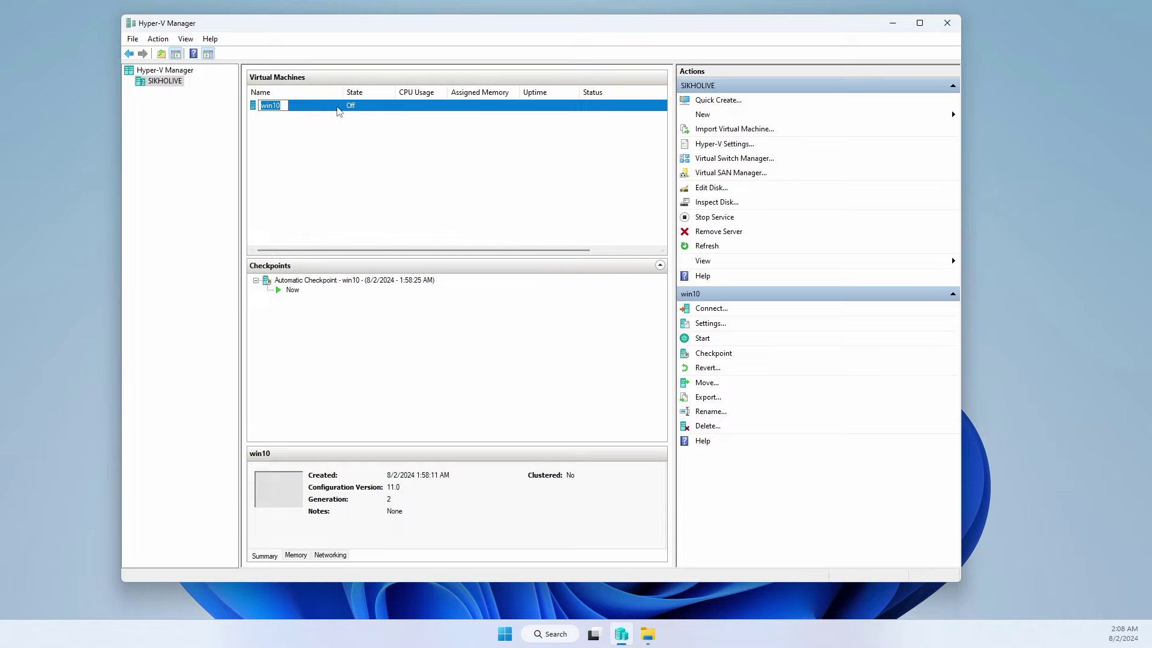
{"action": "left_click", "coordinate": [352, 150]}
{"action": "left_click", "coordinate": [285, 108]}
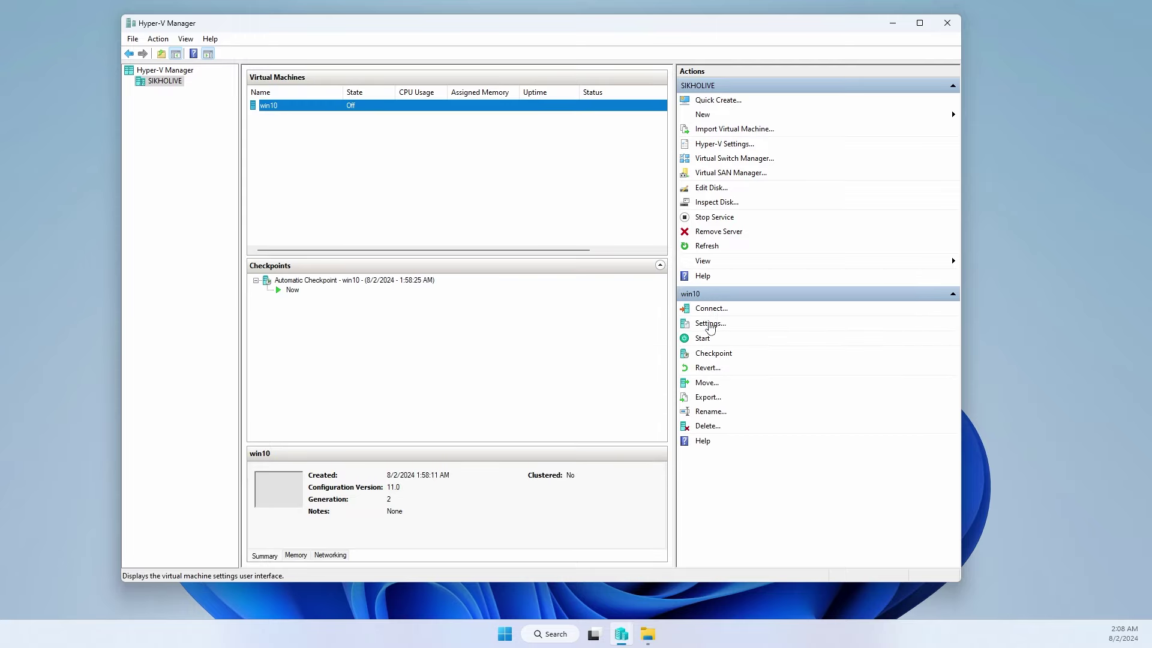
{"action": "left_click", "coordinate": [710, 323]}
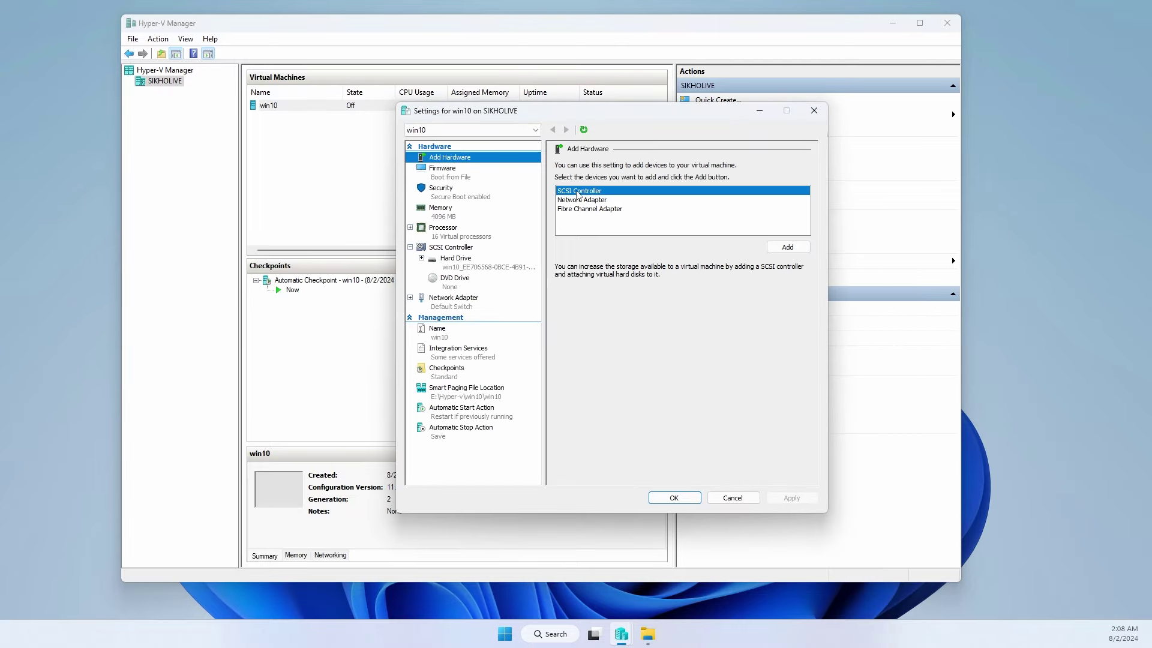
{"action": "left_click", "coordinate": [576, 201]}
{"action": "left_click", "coordinate": [575, 191]}
{"action": "left_click", "coordinate": [574, 201]}
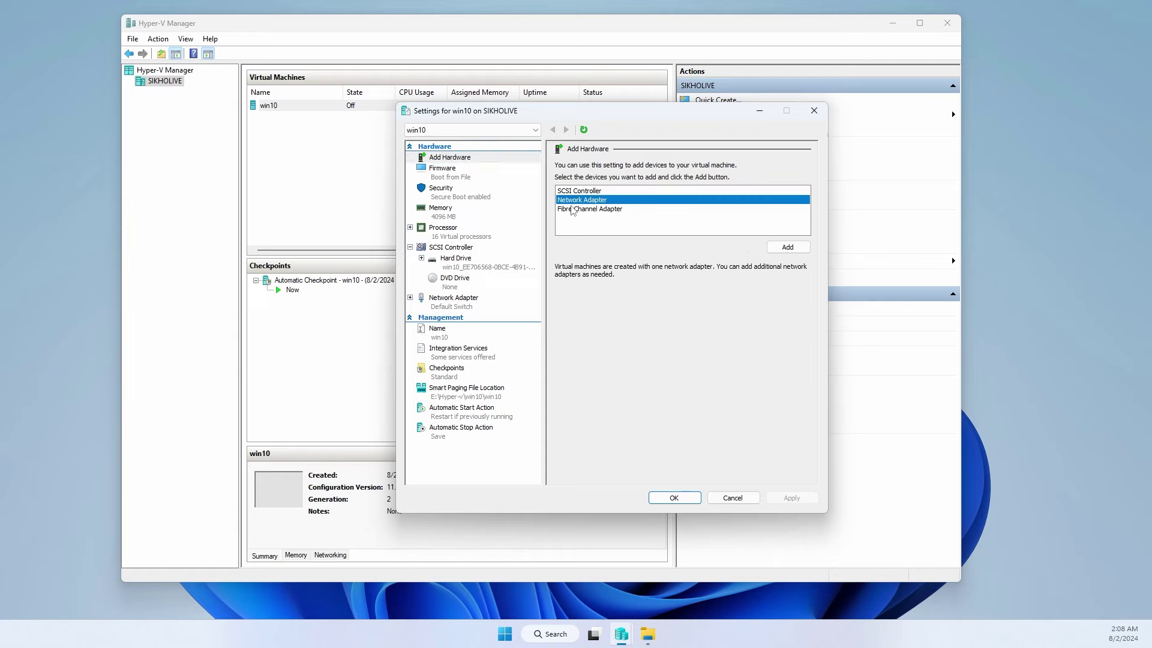
{"action": "left_click", "coordinate": [572, 210]}
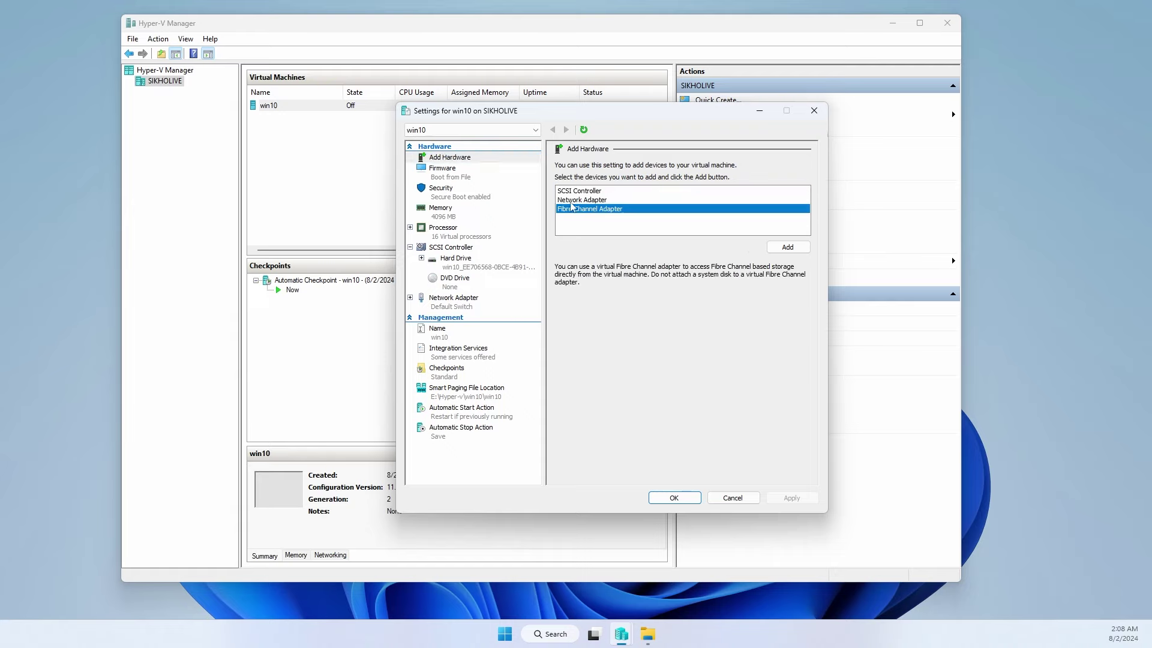
{"action": "left_click", "coordinate": [573, 200]}
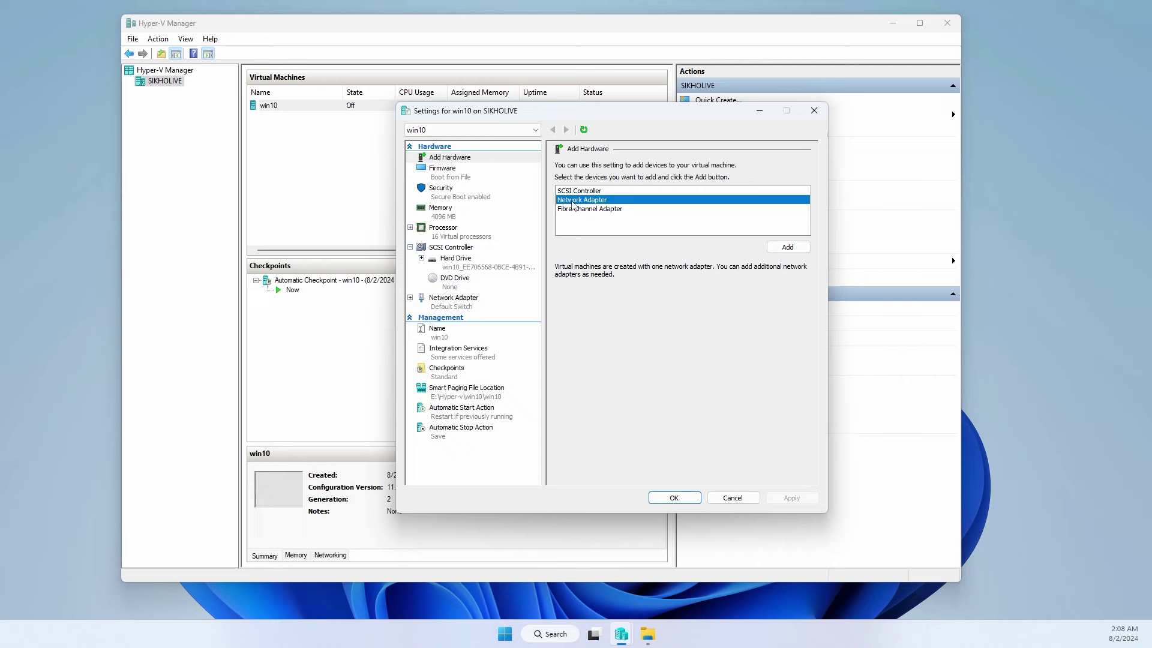
{"action": "left_click", "coordinate": [788, 247]}
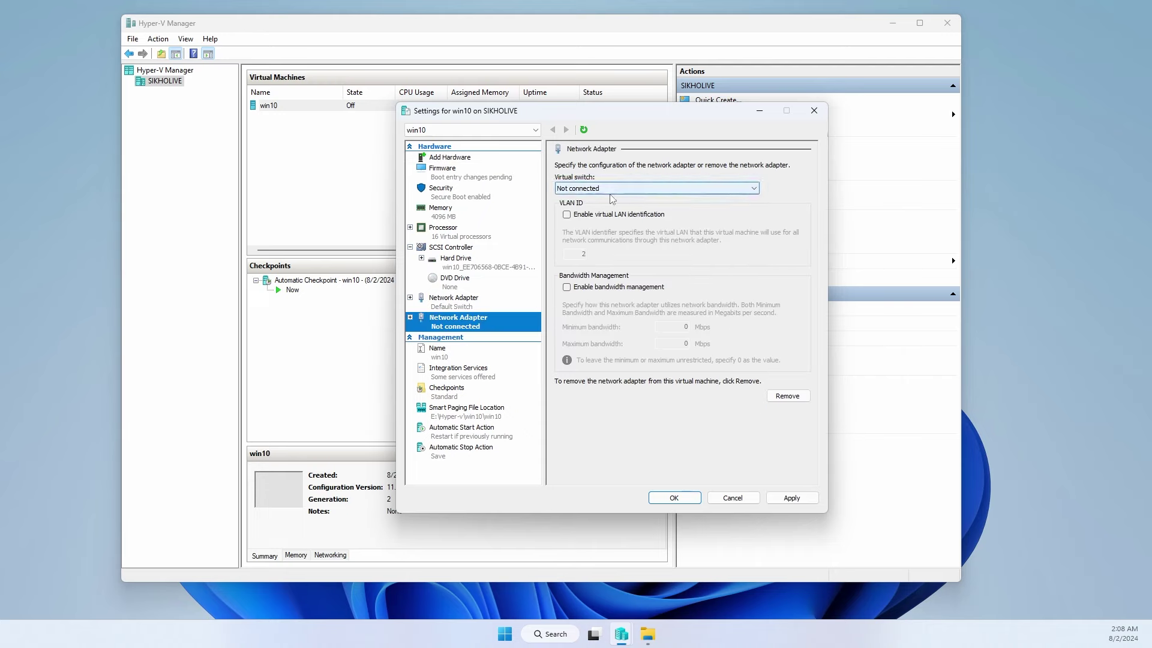
{"action": "left_click", "coordinate": [603, 188]}
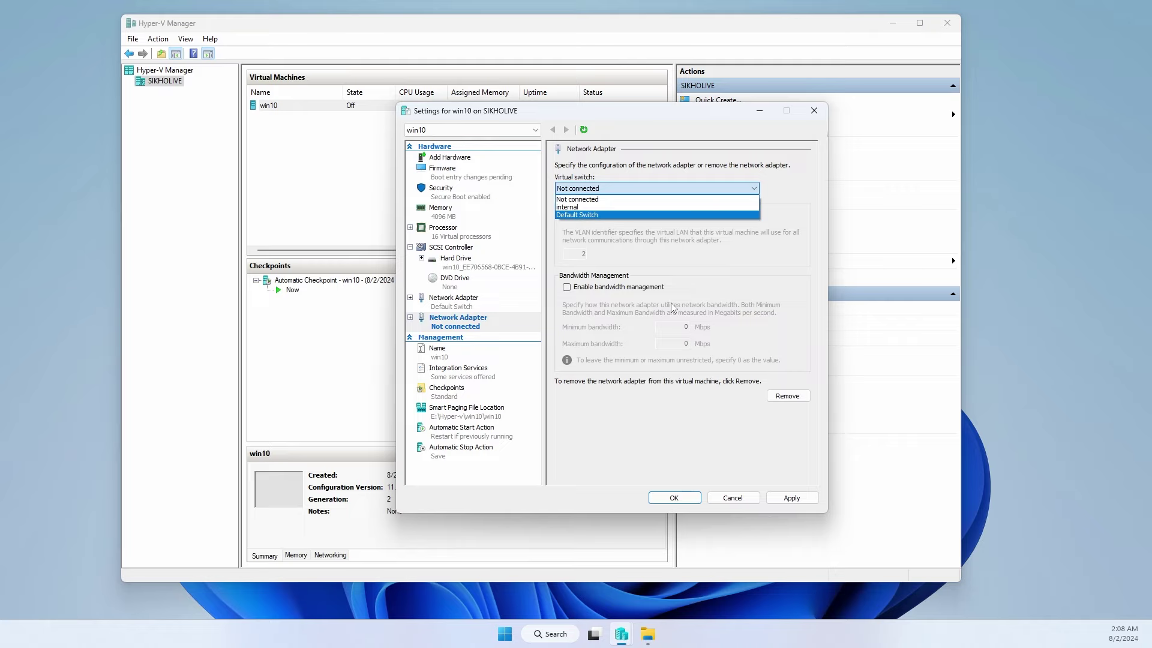
{"action": "left_click", "coordinate": [732, 496]}
{"action": "left_click", "coordinate": [733, 498]}
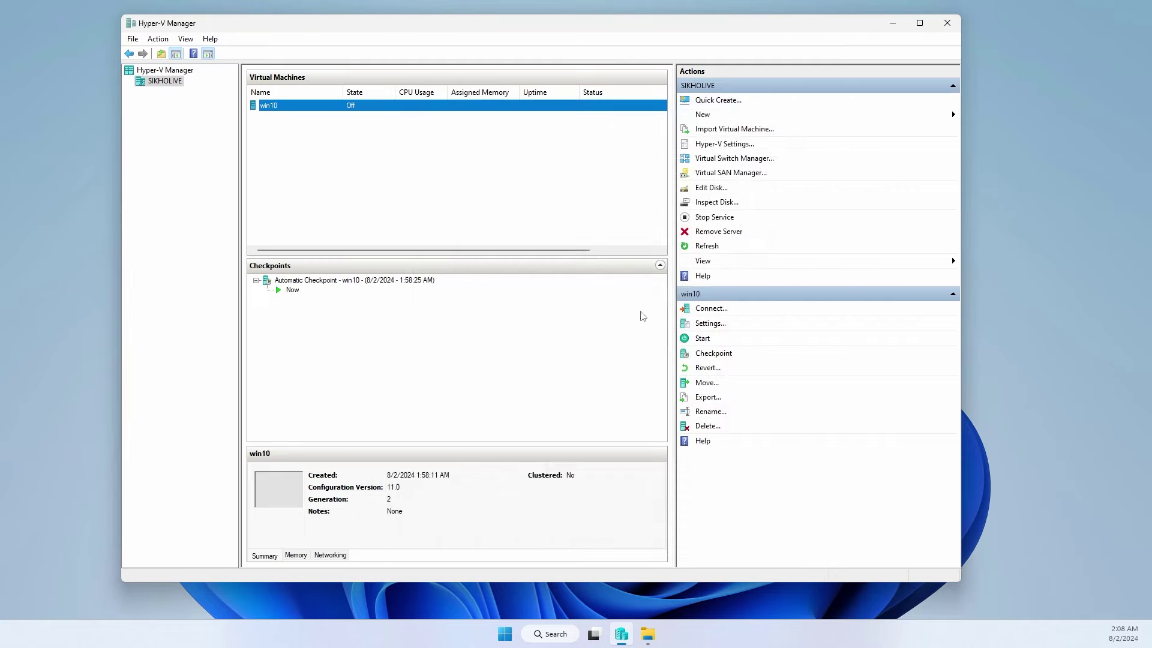
- Open Virtual Switch Manager and review External, Internal and Private types, leaving External selected
{"action": "left_click", "coordinate": [732, 159]}
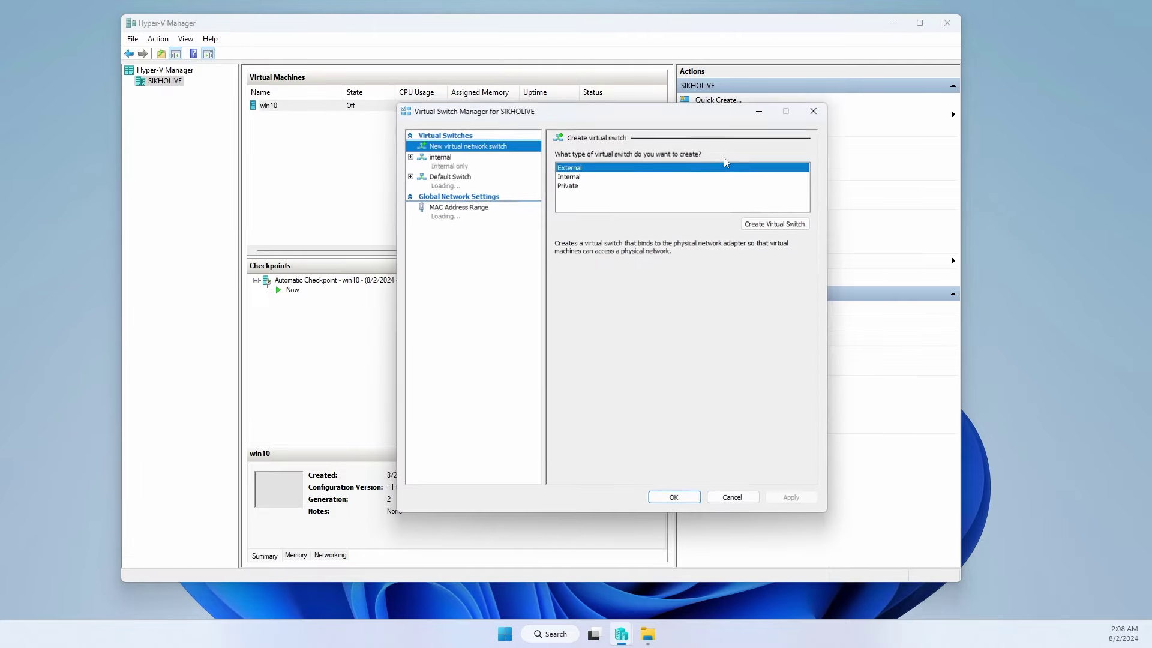
{"action": "left_click", "coordinate": [568, 168]}
{"action": "left_click", "coordinate": [573, 177]}
{"action": "left_click", "coordinate": [575, 186]}
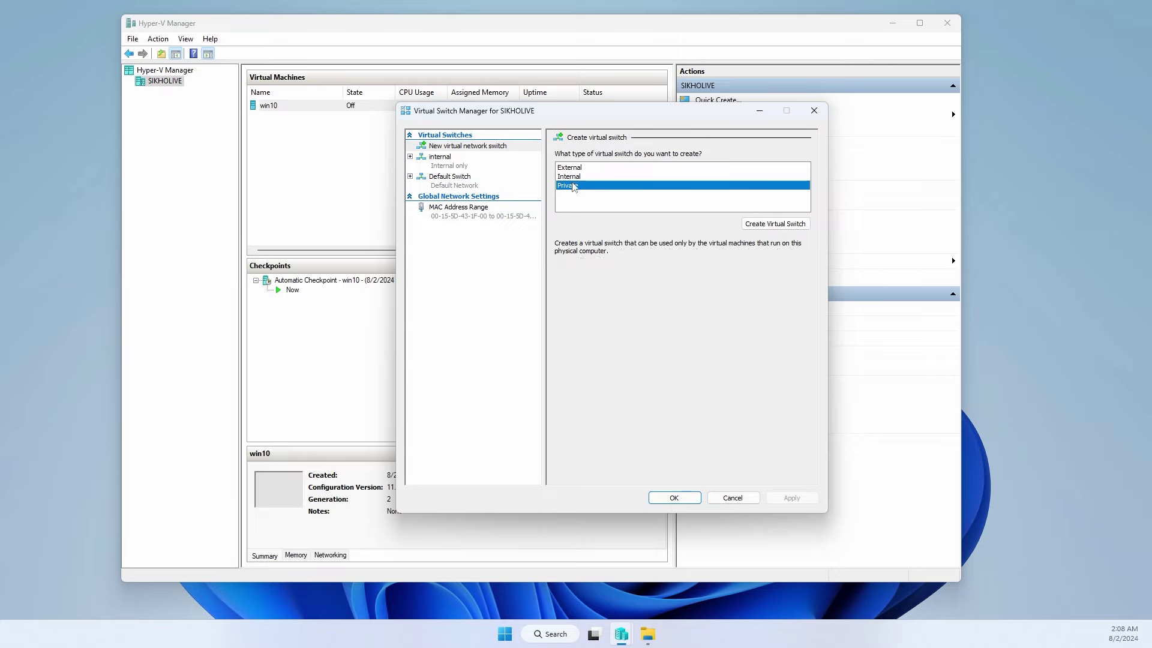
{"action": "left_click", "coordinate": [575, 168]}
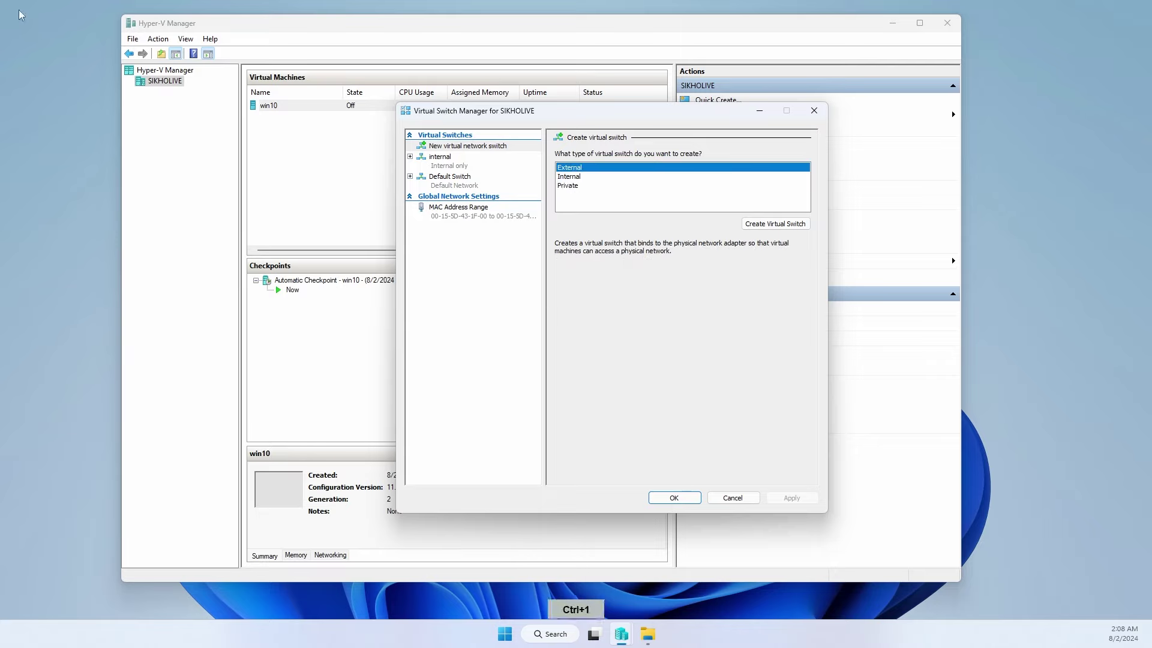
{"action": "key", "text": "ctrl+1"}
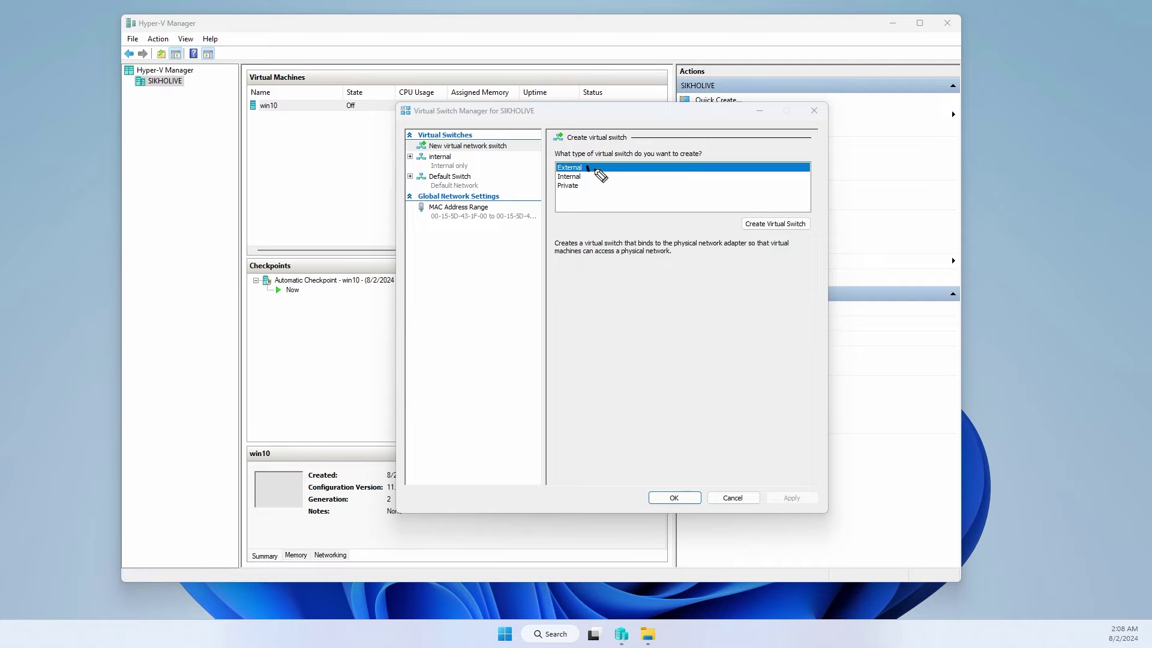
{"action": "left_click_drag", "start_coordinate": [600, 175], "coordinate": [622, 177]}
{"action": "mouse_move", "coordinate": [587, 335]}
{"action": "left_mouse_down"}
{"action": "mouse_move", "coordinate": [624, 365]}
{"action": "mouse_move", "coordinate": [602, 369]}
{"action": "mouse_move", "coordinate": [608, 379]}
{"action": "mouse_move", "coordinate": [638, 362]}
{"action": "mouse_move", "coordinate": [684, 364]}
{"action": "mouse_move", "coordinate": [696, 377]}
{"action": "left_mouse_up"}
{"action": "left_click_drag", "start_coordinate": [602, 393], "coordinate": [645, 445]}
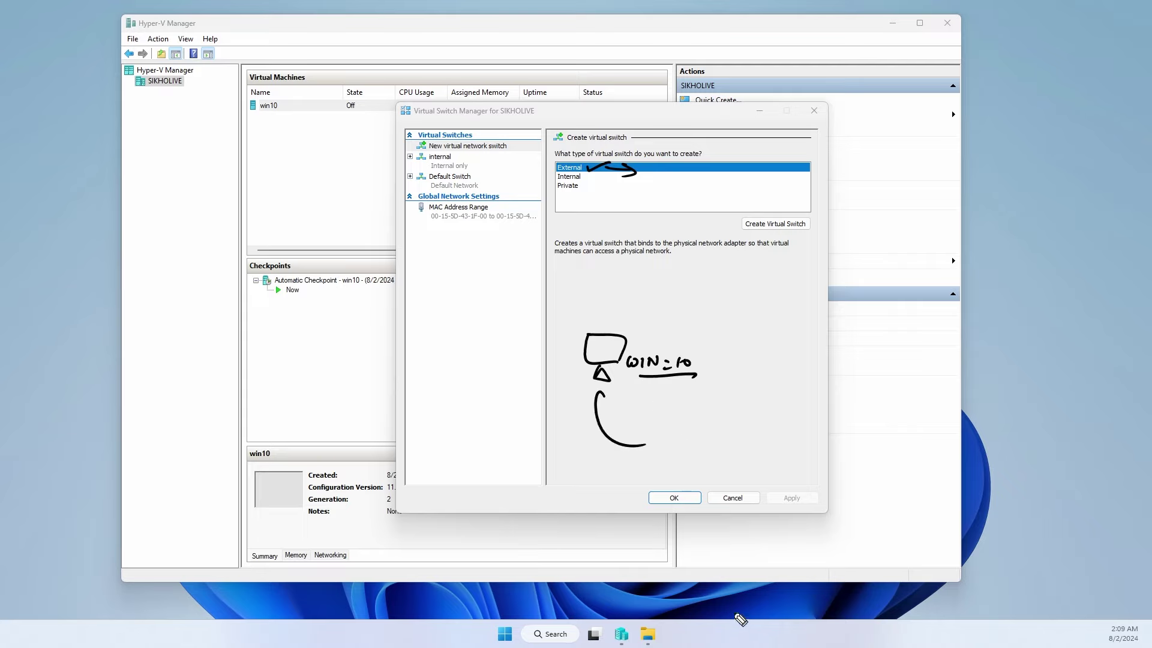
{"action": "mouse_move", "coordinate": [972, 580]}
{"action": "left_mouse_down"}
{"action": "mouse_move", "coordinate": [1050, 597]}
{"action": "mouse_move", "coordinate": [1077, 558]}
{"action": "mouse_move", "coordinate": [1116, 555]}
{"action": "mouse_move", "coordinate": [1103, 565]}
{"action": "mouse_move", "coordinate": [1111, 559]}
{"action": "mouse_move", "coordinate": [1115, 574]}
{"action": "left_mouse_up"}
{"action": "left_click_drag", "start_coordinate": [1073, 583], "coordinate": [1107, 580]}
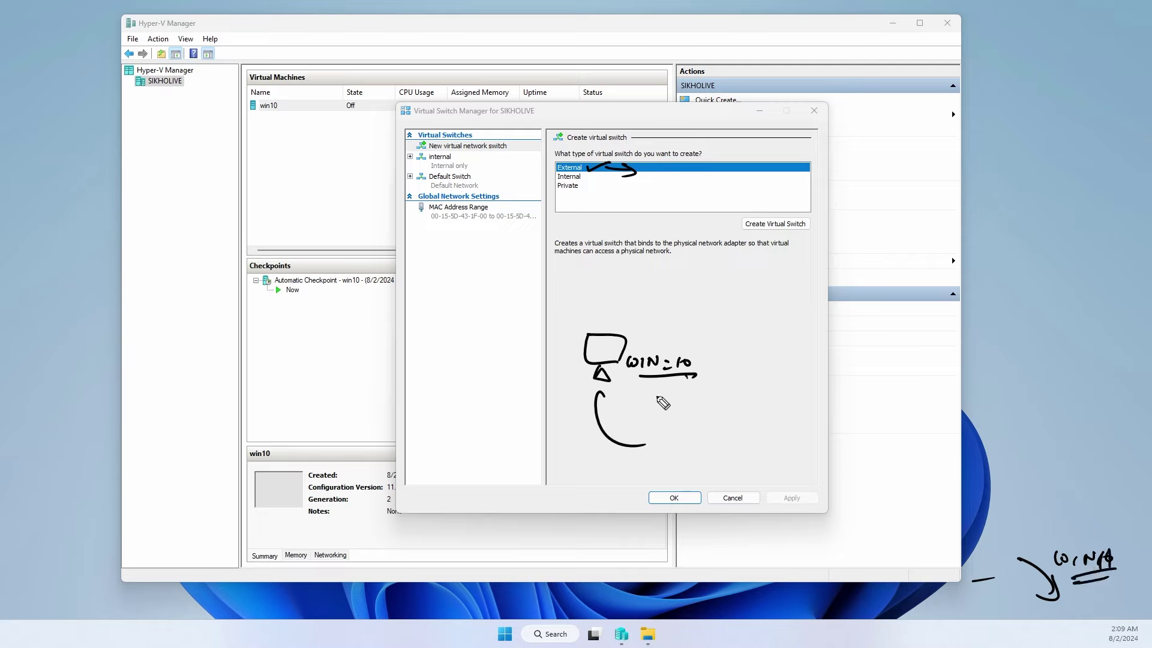
{"action": "mouse_move", "coordinate": [658, 440]}
{"action": "left_mouse_down"}
{"action": "mouse_move", "coordinate": [726, 445]}
{"action": "mouse_move", "coordinate": [683, 414]}
{"action": "left_mouse_up"}
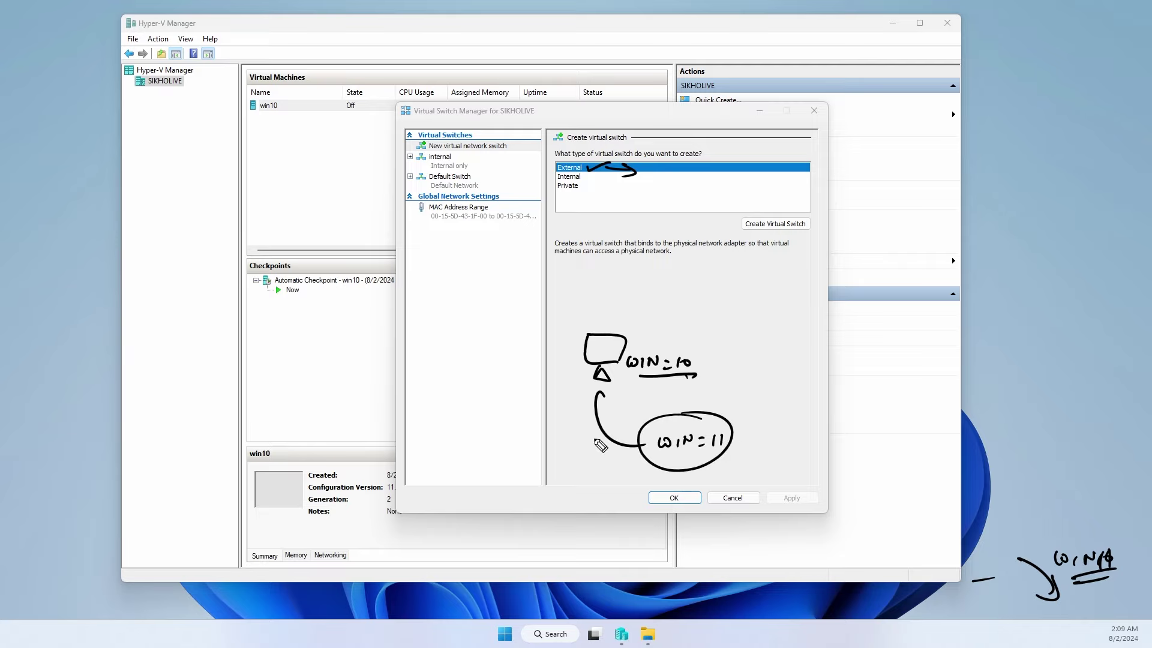
{"action": "mouse_move", "coordinate": [598, 431]}
{"action": "left_mouse_down"}
{"action": "mouse_move", "coordinate": [504, 505]}
{"action": "mouse_move", "coordinate": [451, 466]}
{"action": "mouse_move", "coordinate": [506, 549]}
{"action": "mouse_move", "coordinate": [507, 528]}
{"action": "left_mouse_up"}
{"action": "mouse_move", "coordinate": [509, 504]}
{"action": "left_mouse_down"}
{"action": "mouse_move", "coordinate": [561, 519]}
{"action": "mouse_move", "coordinate": [564, 531]}
{"action": "left_mouse_up"}
{"action": "mouse_move", "coordinate": [498, 490]}
{"action": "left_mouse_down"}
{"action": "mouse_move", "coordinate": [510, 472]}
{"action": "mouse_move", "coordinate": [499, 448]}
{"action": "left_mouse_up"}
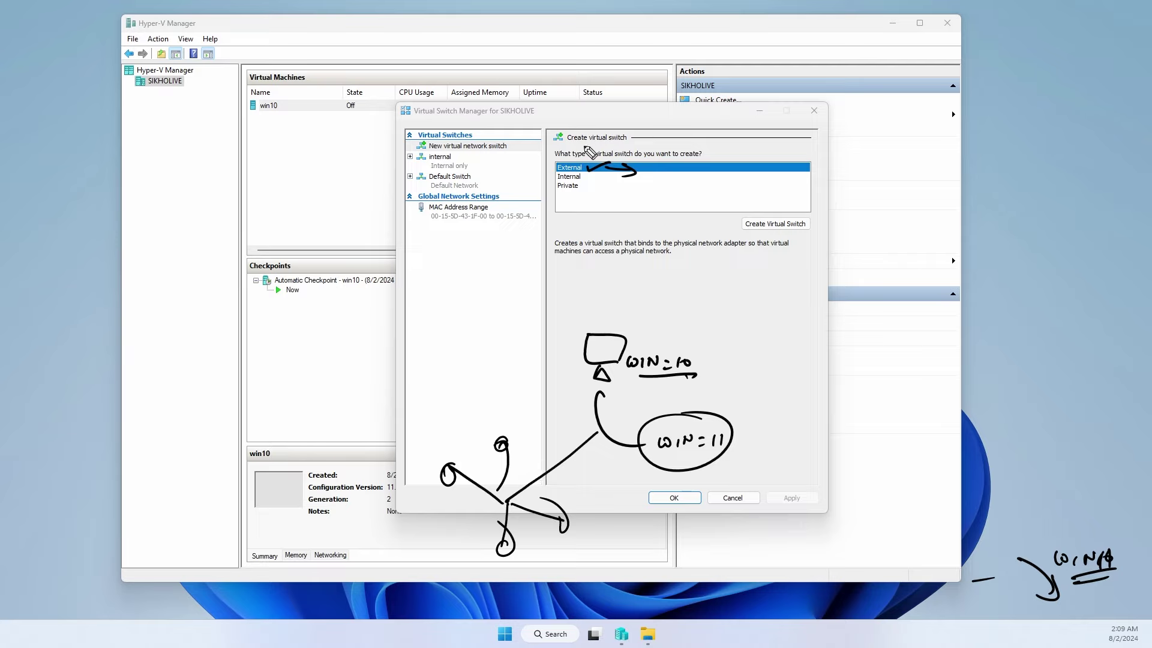
{"action": "mouse_move", "coordinate": [558, 169]}
{"action": "left_mouse_down"}
{"action": "mouse_move", "coordinate": [538, 165]}
{"action": "mouse_move", "coordinate": [543, 158]}
{"action": "mouse_move", "coordinate": [531, 168]}
{"action": "mouse_move", "coordinate": [584, 185]}
{"action": "left_mouse_up"}
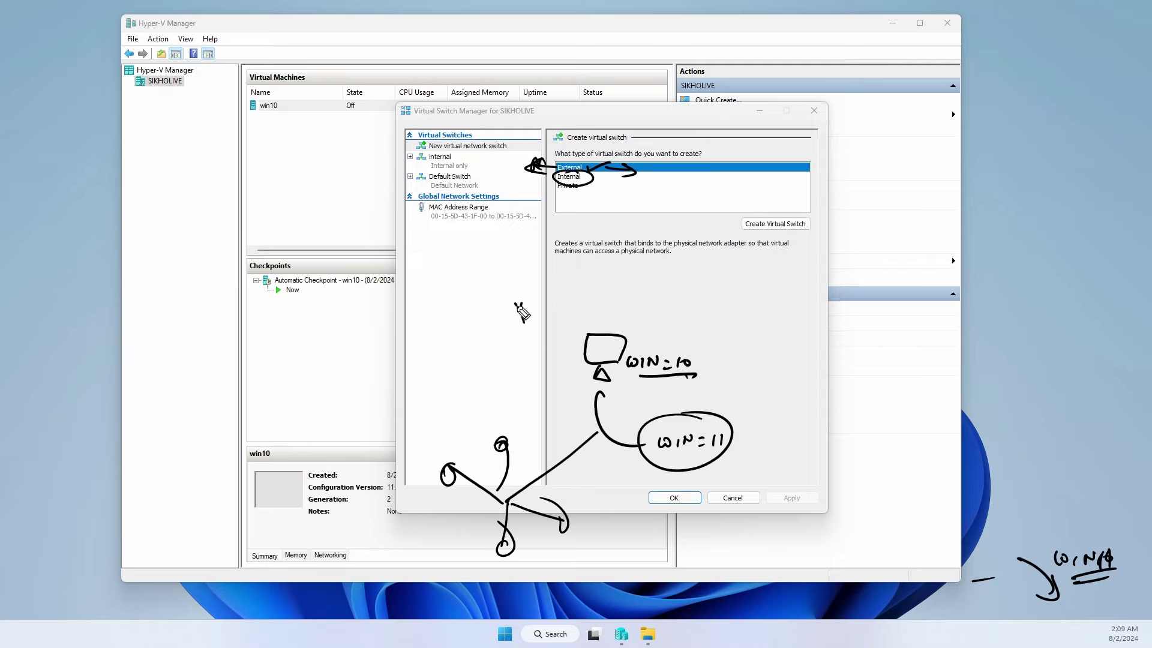
{"action": "mouse_move", "coordinate": [517, 306]}
{"action": "left_mouse_down"}
{"action": "mouse_move", "coordinate": [549, 316]}
{"action": "mouse_move", "coordinate": [585, 303]}
{"action": "mouse_move", "coordinate": [588, 283]}
{"action": "mouse_move", "coordinate": [591, 305]}
{"action": "left_mouse_up"}
{"action": "mouse_move", "coordinate": [678, 345]}
{"action": "left_mouse_down"}
{"action": "mouse_move", "coordinate": [648, 330]}
{"action": "mouse_move", "coordinate": [699, 360]}
{"action": "mouse_move", "coordinate": [742, 461]}
{"action": "left_mouse_up"}
{"action": "mouse_move", "coordinate": [754, 449]}
{"action": "left_mouse_down"}
{"action": "mouse_move", "coordinate": [784, 459]}
{"action": "mouse_move", "coordinate": [791, 447]}
{"action": "left_mouse_up"}
{"action": "mouse_move", "coordinate": [780, 455]}
{"action": "left_mouse_down"}
{"action": "mouse_move", "coordinate": [799, 450]}
{"action": "mouse_move", "coordinate": [799, 468]}
{"action": "left_mouse_up"}
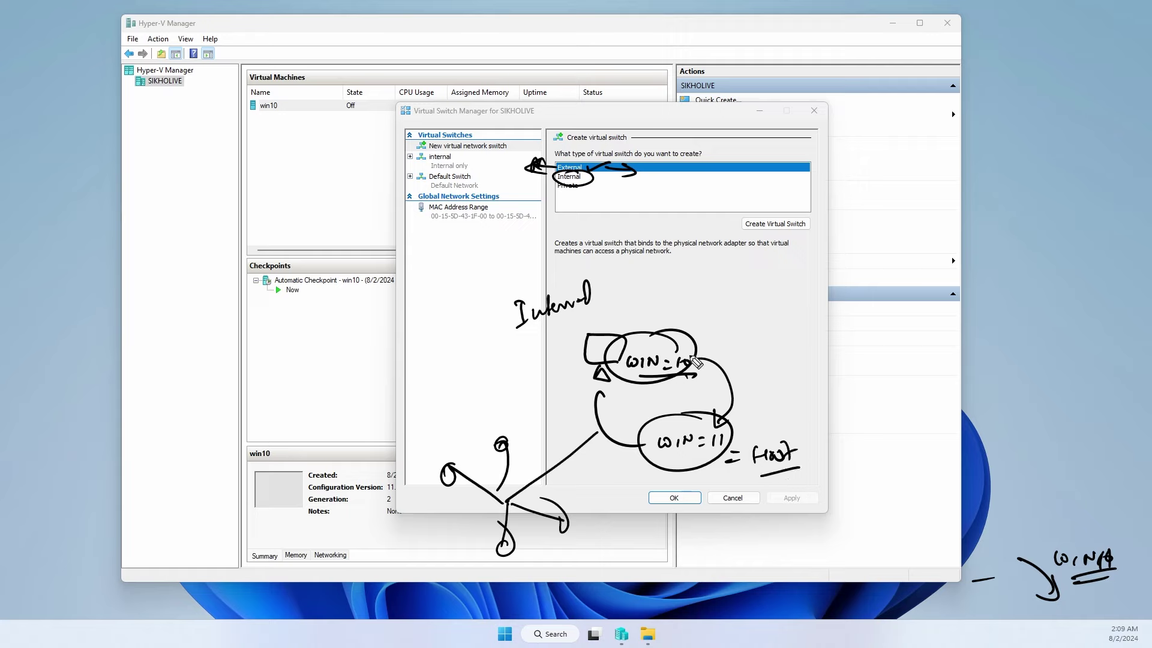
{"action": "mouse_move", "coordinate": [77, 273]}
{"action": "left_mouse_down"}
{"action": "mouse_move", "coordinate": [87, 180]}
{"action": "mouse_move", "coordinate": [144, 110]}
{"action": "left_mouse_up"}
{"action": "mouse_move", "coordinate": [118, 113]}
{"action": "left_mouse_down"}
{"action": "mouse_move", "coordinate": [147, 108]}
{"action": "mouse_move", "coordinate": [144, 126]}
{"action": "left_mouse_up"}
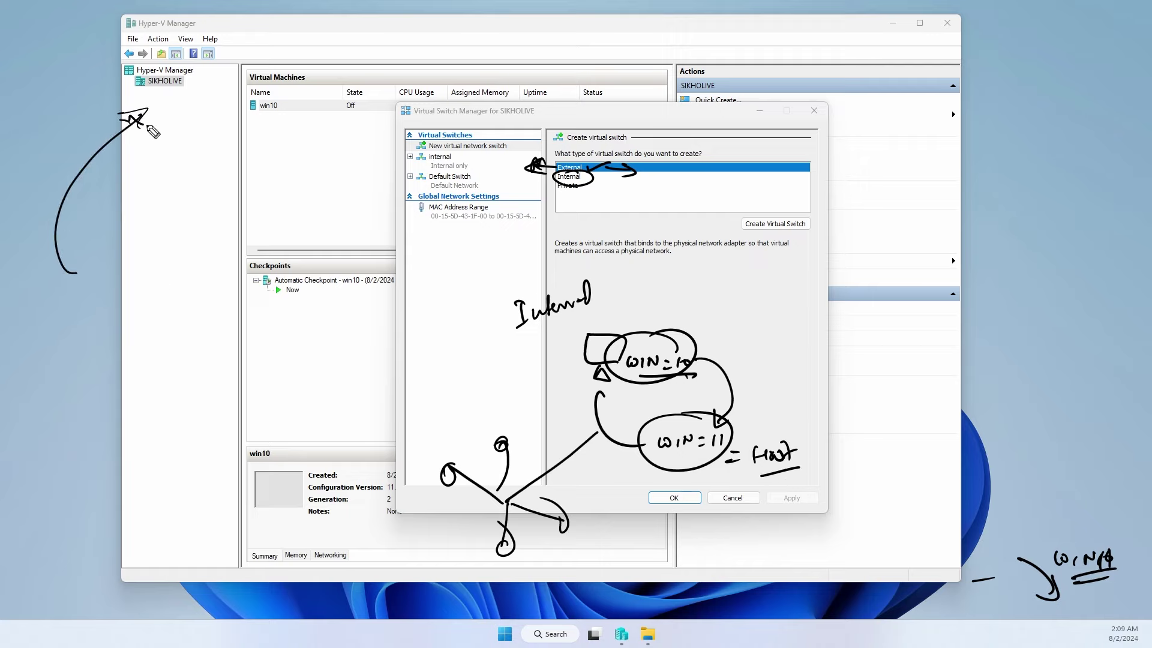
{"action": "left_click_drag", "start_coordinate": [678, 353], "coordinate": [766, 329]}
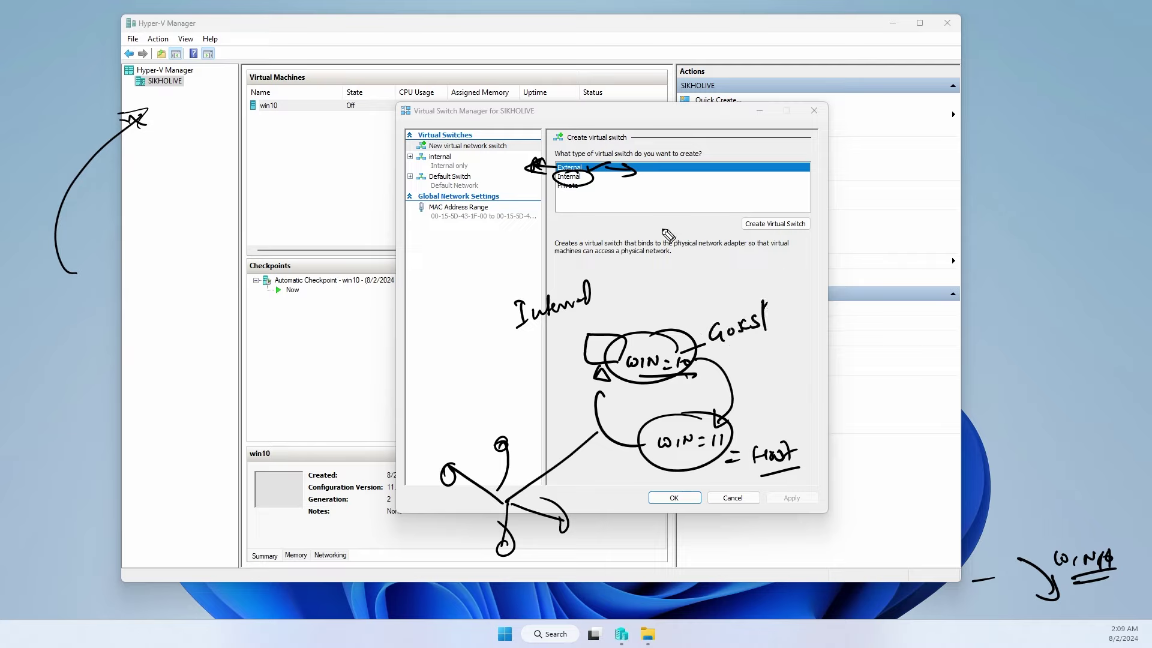
{"action": "left_click_drag", "start_coordinate": [594, 178], "coordinate": [610, 177]}
{"action": "mouse_move", "coordinate": [742, 339]}
{"action": "left_mouse_down"}
{"action": "mouse_move", "coordinate": [767, 444]}
{"action": "mouse_move", "coordinate": [755, 348]}
{"action": "left_mouse_up"}
{"action": "mouse_move", "coordinate": [447, 463]}
{"action": "left_mouse_down"}
{"action": "mouse_move", "coordinate": [443, 422]}
{"action": "mouse_move", "coordinate": [600, 516]}
{"action": "mouse_move", "coordinate": [429, 491]}
{"action": "mouse_move", "coordinate": [425, 466]}
{"action": "left_mouse_up"}
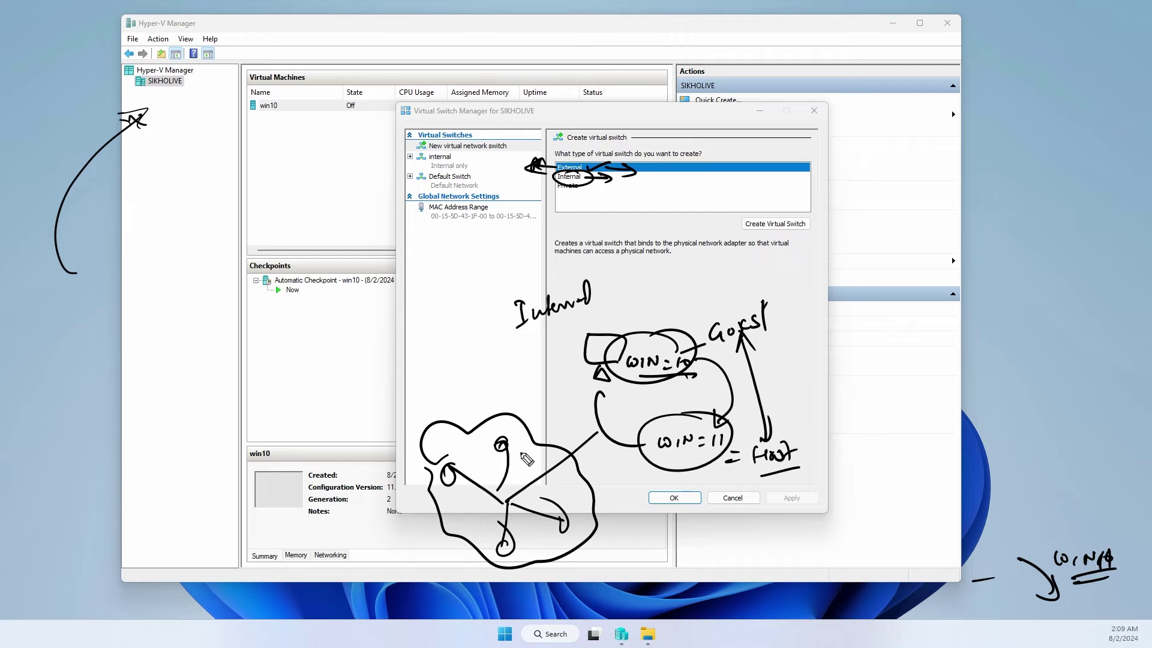
{"action": "left_click", "coordinate": [574, 199]}
{"action": "mouse_move", "coordinate": [580, 201]}
{"action": "left_mouse_down"}
{"action": "mouse_move", "coordinate": [567, 183]}
{"action": "mouse_move", "coordinate": [600, 223]}
{"action": "mouse_move", "coordinate": [603, 210]}
{"action": "left_mouse_up"}
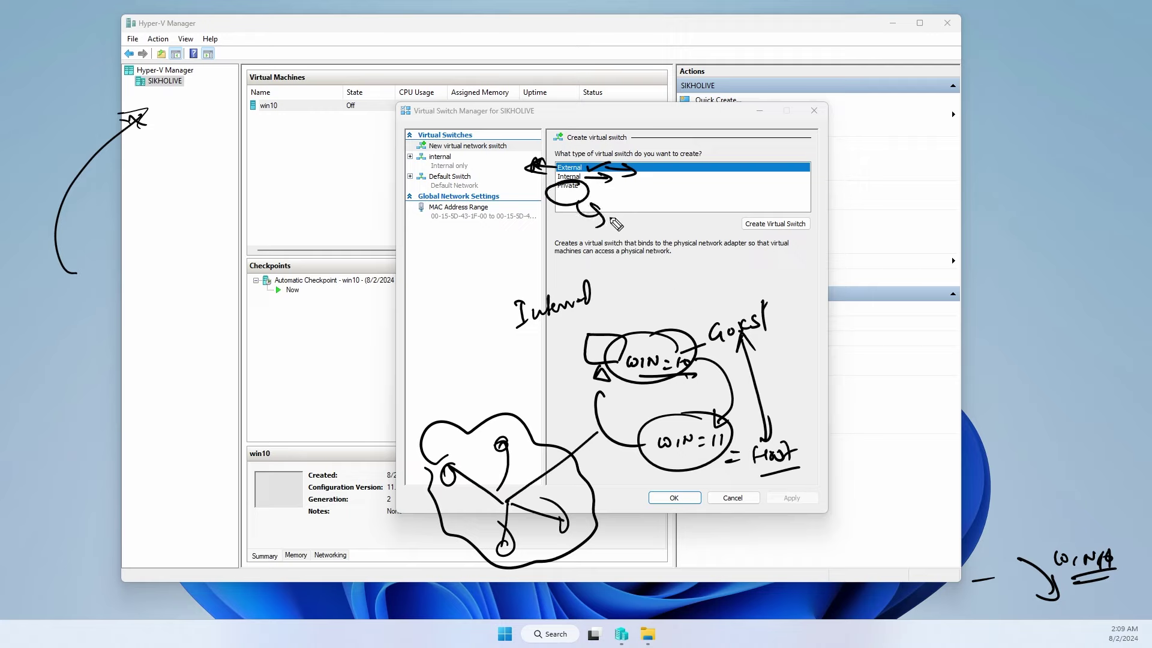
{"action": "mouse_move", "coordinate": [613, 219]}
{"action": "left_mouse_down"}
{"action": "mouse_move", "coordinate": [624, 231]}
{"action": "mouse_move", "coordinate": [801, 199]}
{"action": "mouse_move", "coordinate": [759, 171]}
{"action": "left_mouse_up"}
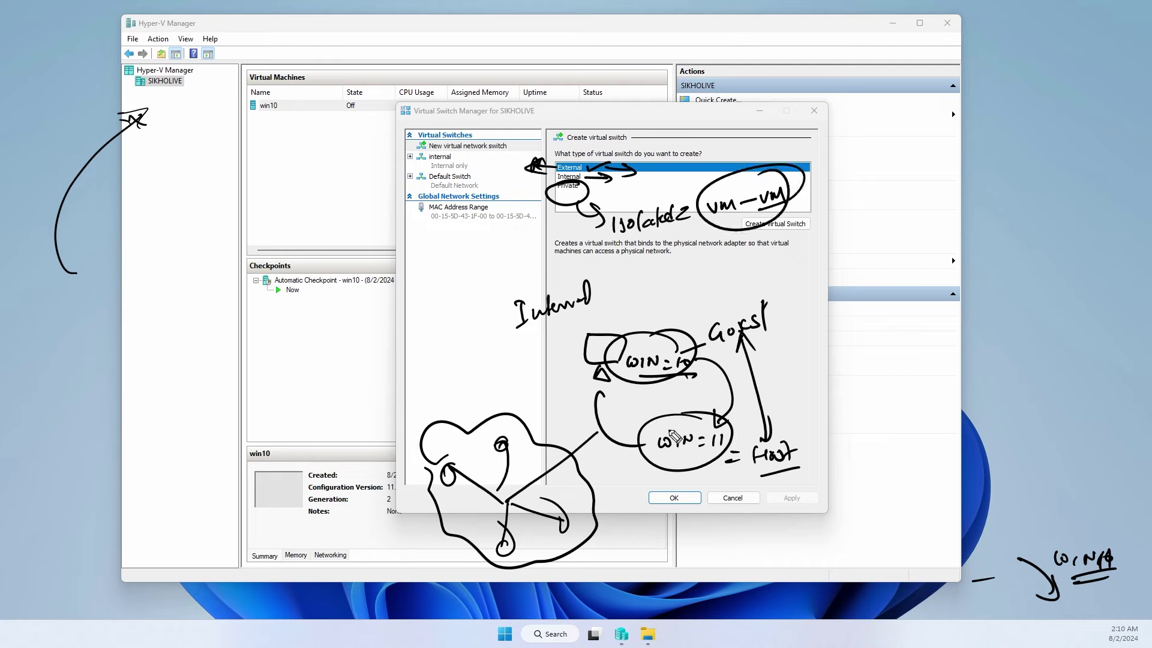
{"action": "left_click_drag", "start_coordinate": [714, 414], "coordinate": [720, 420]}
{"action": "mouse_move", "coordinate": [678, 351]}
{"action": "left_mouse_down"}
{"action": "mouse_move", "coordinate": [665, 354]}
{"action": "mouse_move", "coordinate": [672, 339]}
{"action": "left_mouse_up"}
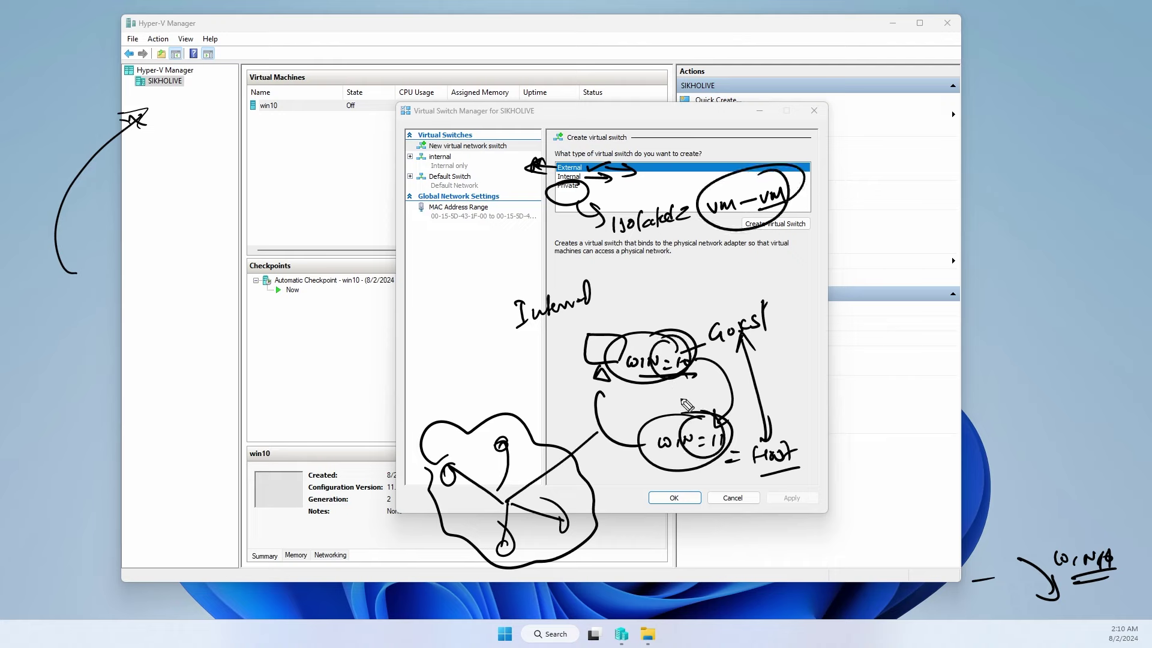
{"action": "left_click_drag", "start_coordinate": [648, 387], "coordinate": [668, 414]}
{"action": "mouse_move", "coordinate": [273, 101]}
{"action": "left_mouse_down"}
{"action": "mouse_move", "coordinate": [247, 145]}
{"action": "mouse_move", "coordinate": [309, 138]}
{"action": "mouse_move", "coordinate": [263, 184]}
{"action": "left_mouse_up"}
{"action": "mouse_move", "coordinate": [266, 124]}
{"action": "left_mouse_down"}
{"action": "mouse_move", "coordinate": [264, 173]}
{"action": "mouse_move", "coordinate": [272, 157]}
{"action": "left_mouse_up"}
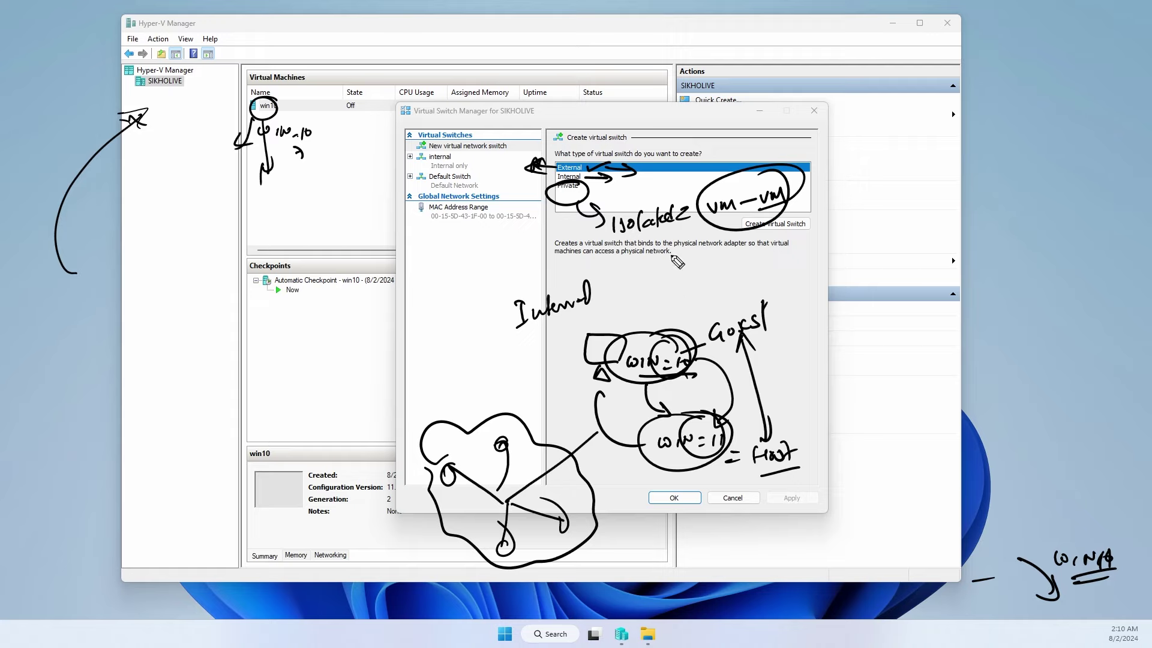
{"action": "mouse_move", "coordinate": [573, 191]}
{"action": "left_mouse_down"}
{"action": "mouse_move", "coordinate": [591, 189]}
{"action": "mouse_move", "coordinate": [585, 197]}
{"action": "left_mouse_up"}
{"action": "key", "text": "Escape"}
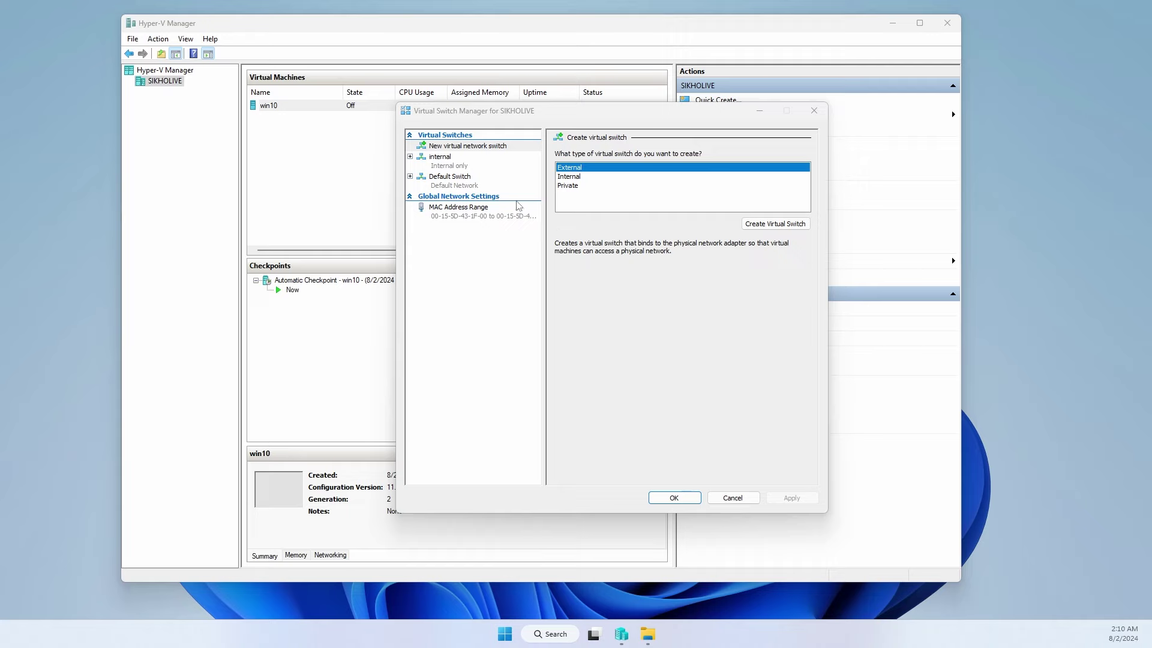
- Compare the External, Internal and Private switch types and choose External
{"action": "left_click", "coordinate": [567, 169]}
{"action": "left_click", "coordinate": [570, 177]}
{"action": "left_click", "coordinate": [574, 186]}
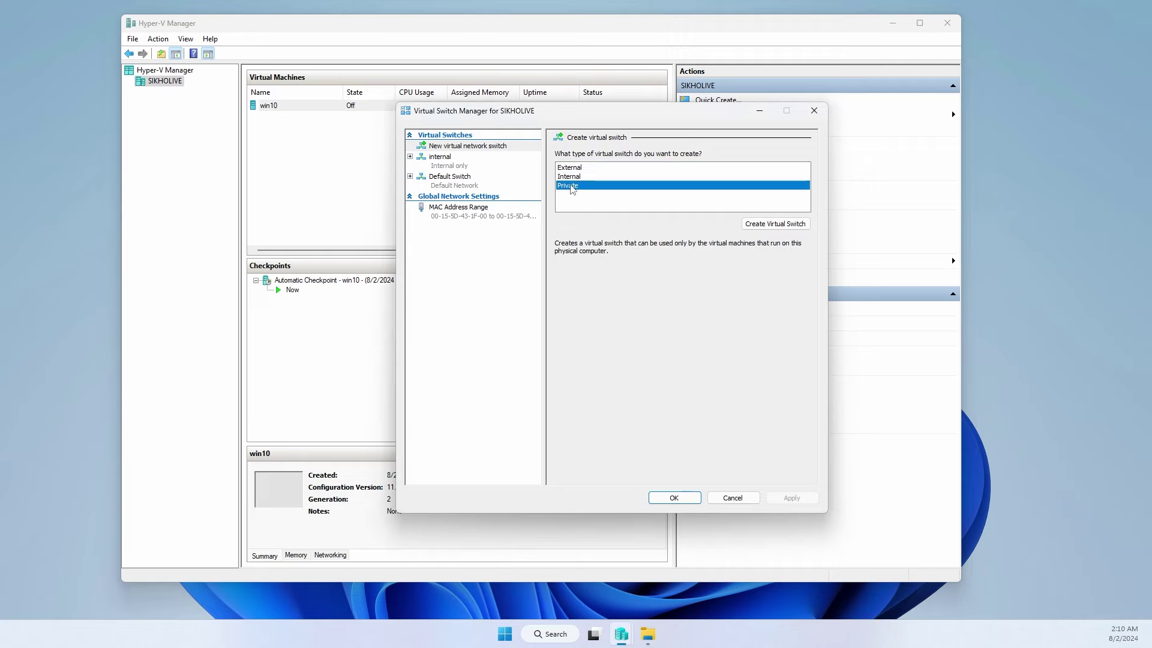
{"action": "left_click", "coordinate": [570, 170]}
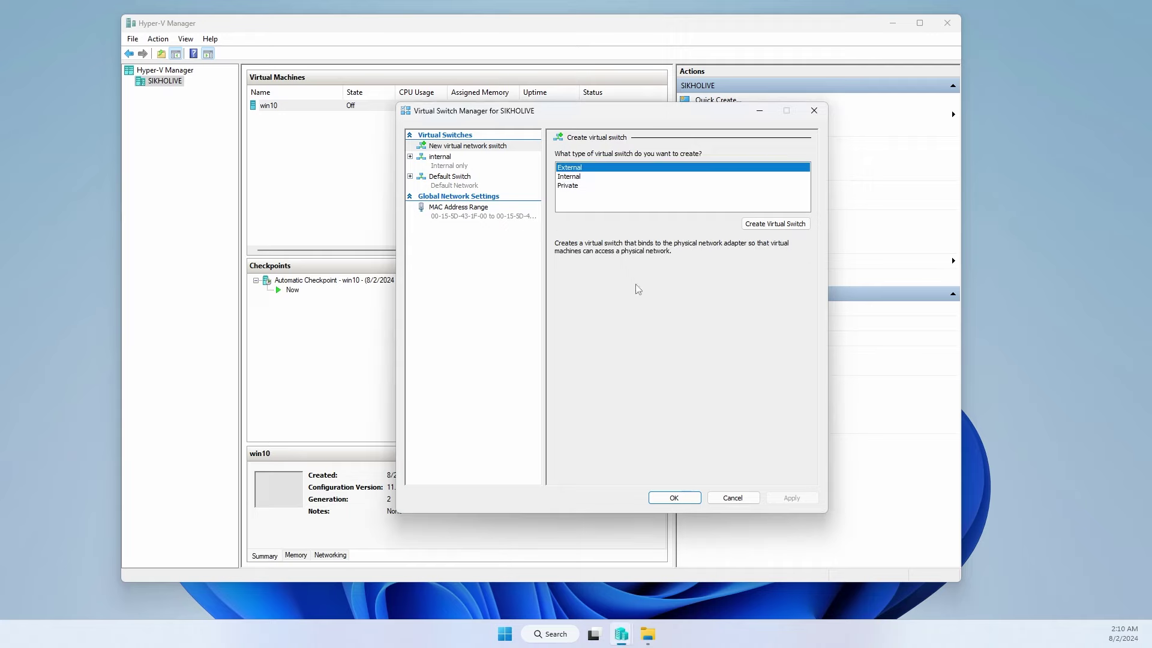
- Create an external virtual switch named wan, accepting the network disruption, then open win10's Settings
{"action": "left_click", "coordinate": [774, 224]}
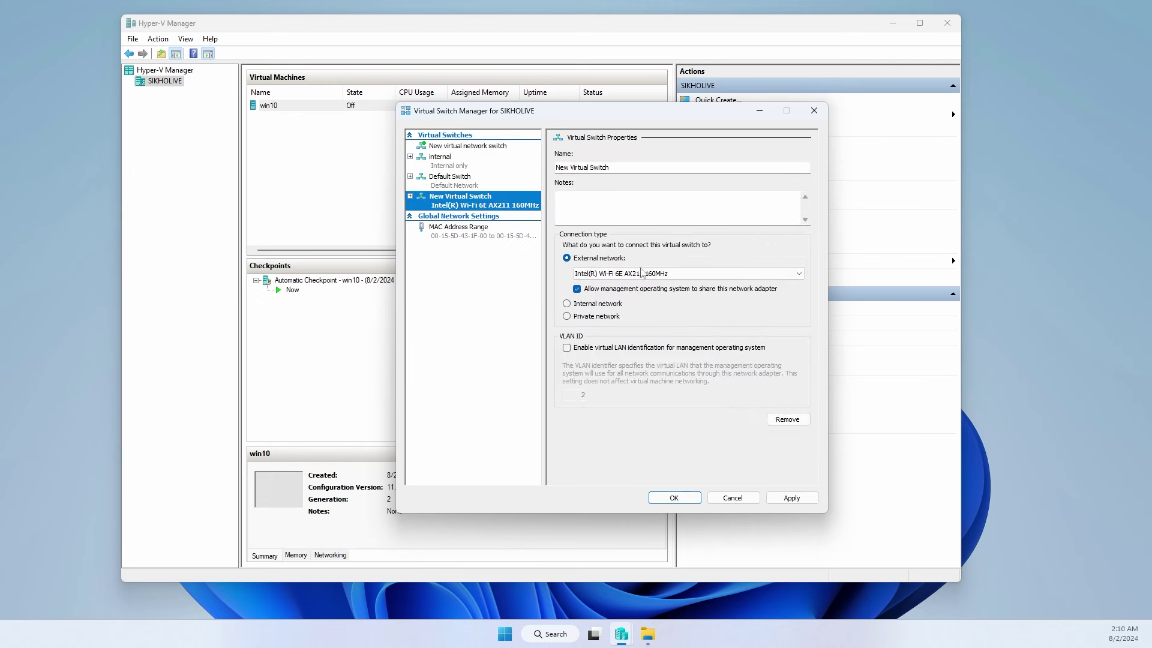
{"action": "left_click_drag", "start_coordinate": [613, 168], "coordinate": [534, 164]}
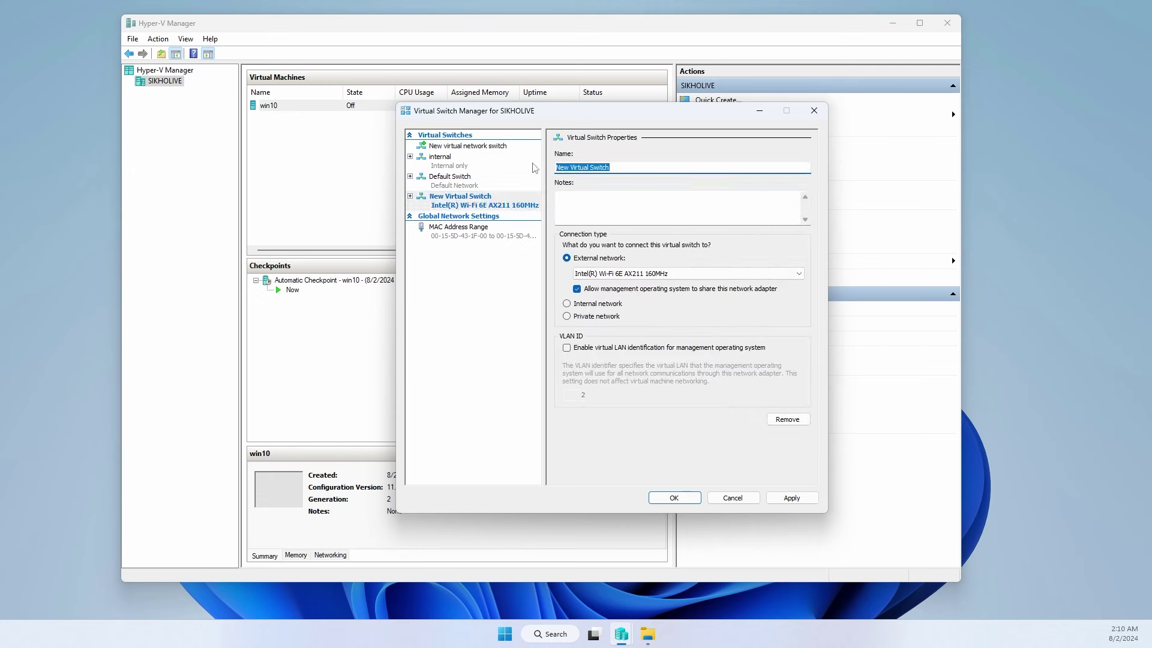
{"action": "type", "text": "wan"}
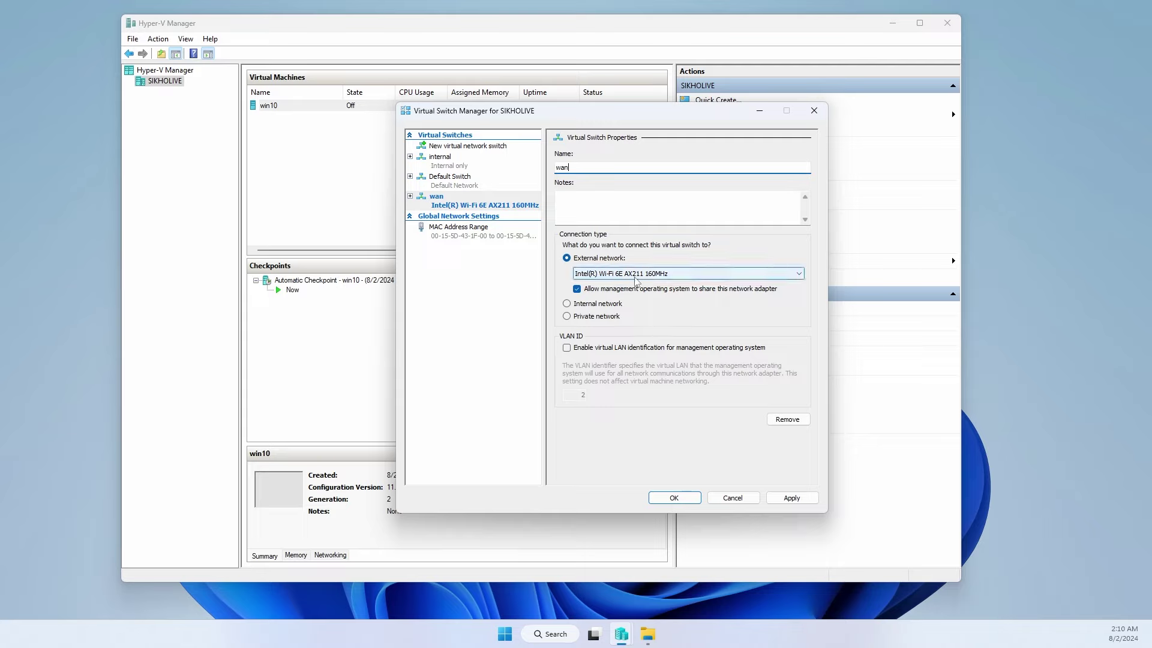
{"action": "left_click", "coordinate": [698, 499]}
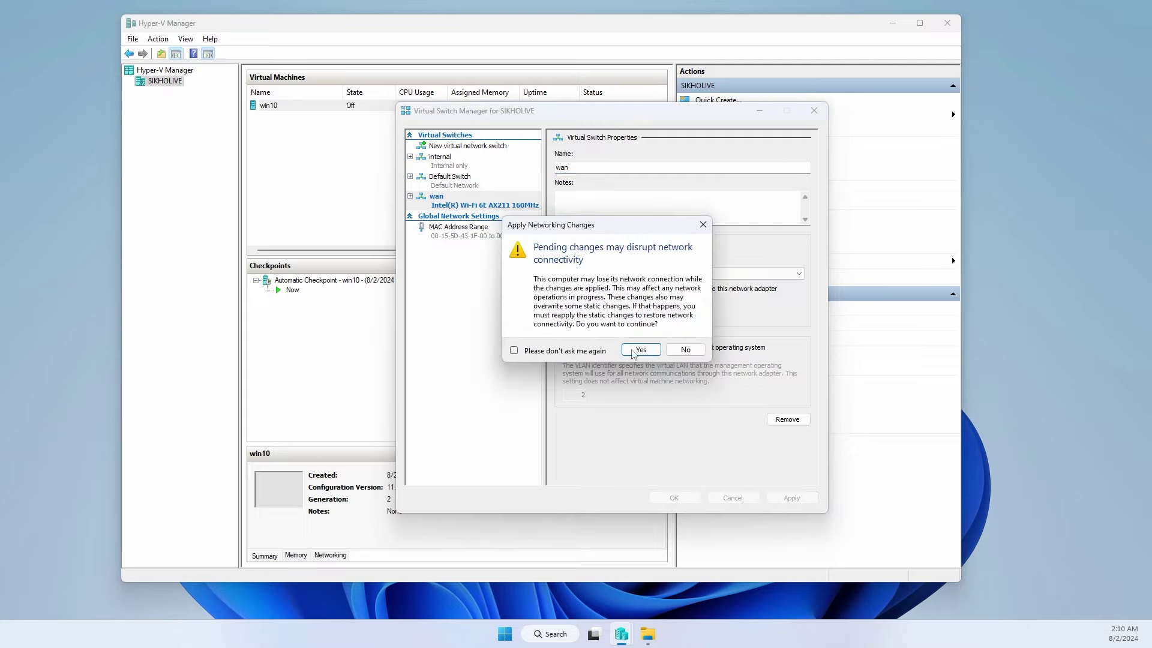
{"action": "left_click", "coordinate": [639, 350]}
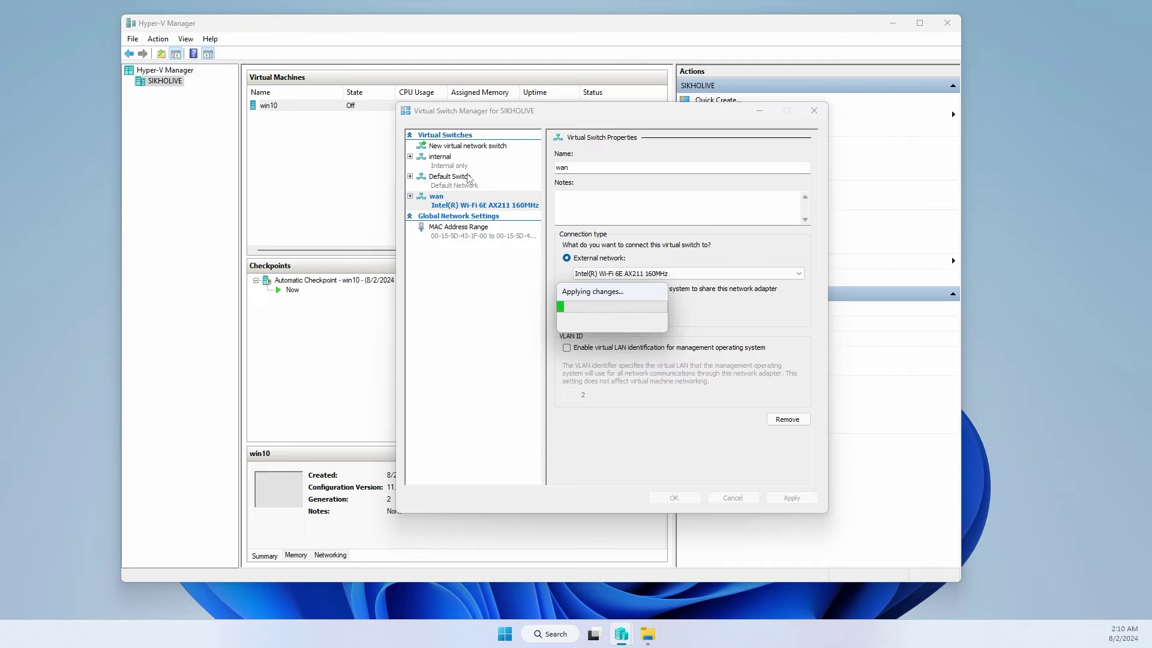
{"action": "left_click", "coordinate": [689, 495]}
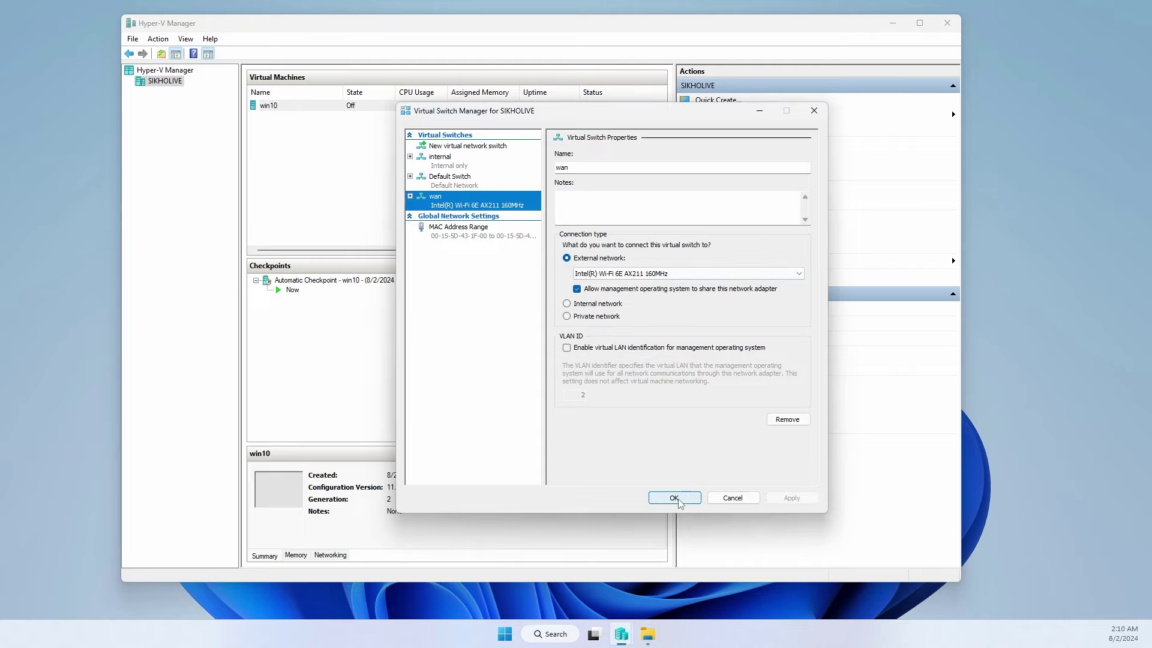
{"action": "left_click", "coordinate": [711, 326]}
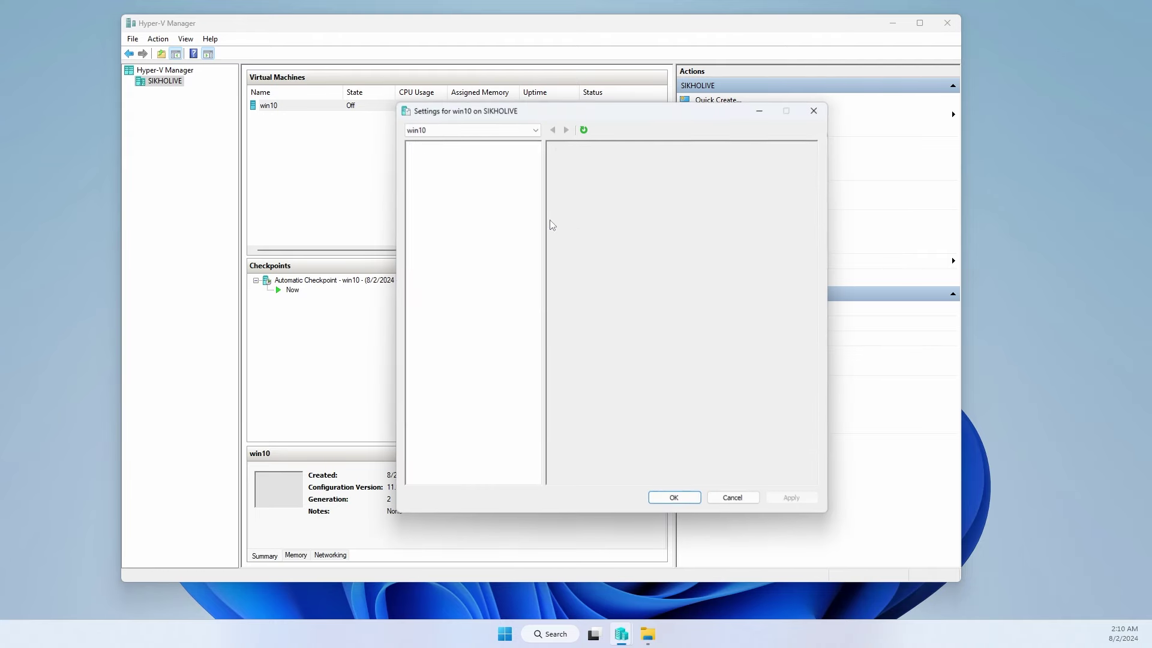
- Change win10's virtual processor count from 16 to 4 and apply it
{"action": "left_click", "coordinate": [446, 179]}
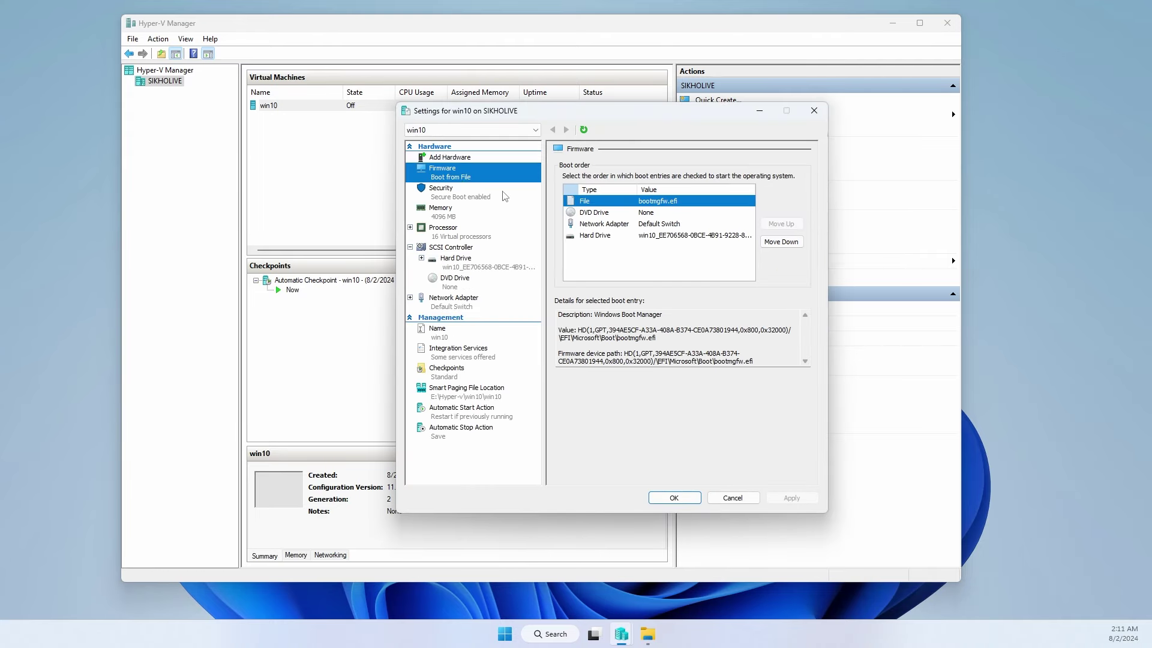
{"action": "left_click", "coordinate": [450, 193]}
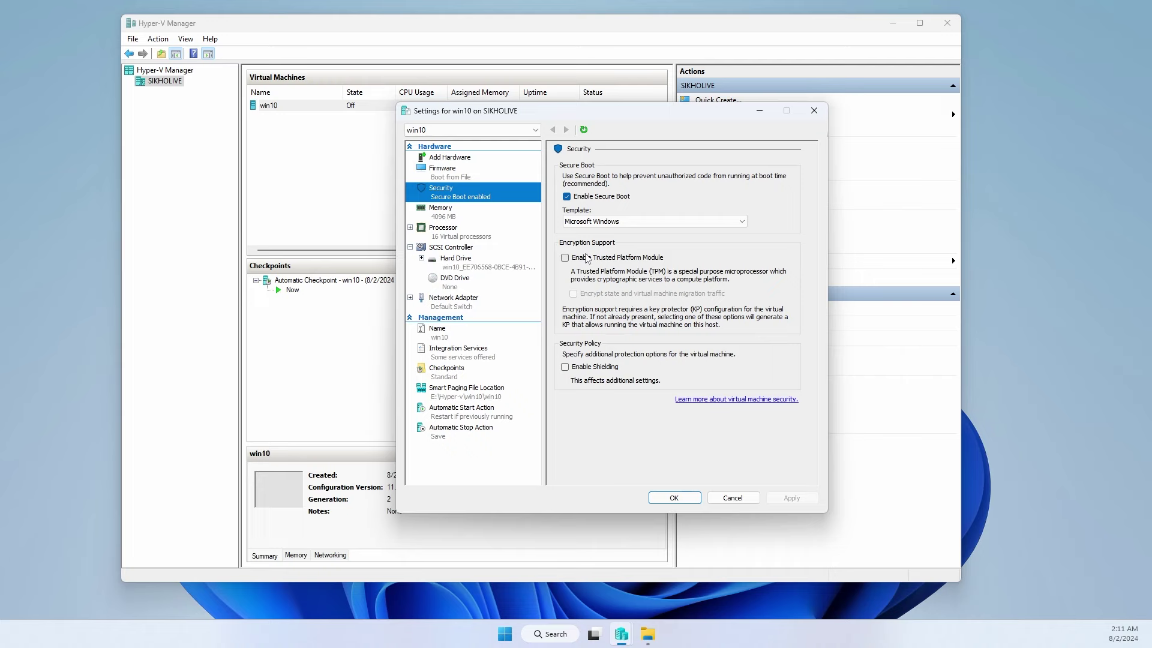
{"action": "left_click", "coordinate": [447, 219]}
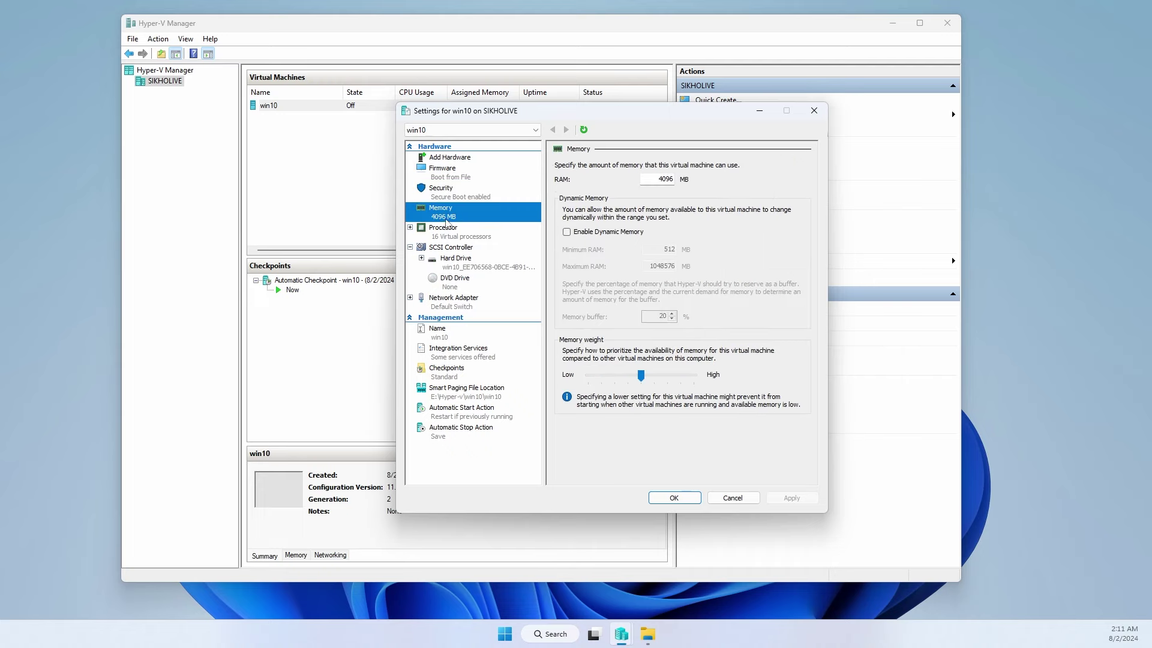
{"action": "double_click", "coordinate": [658, 178]}
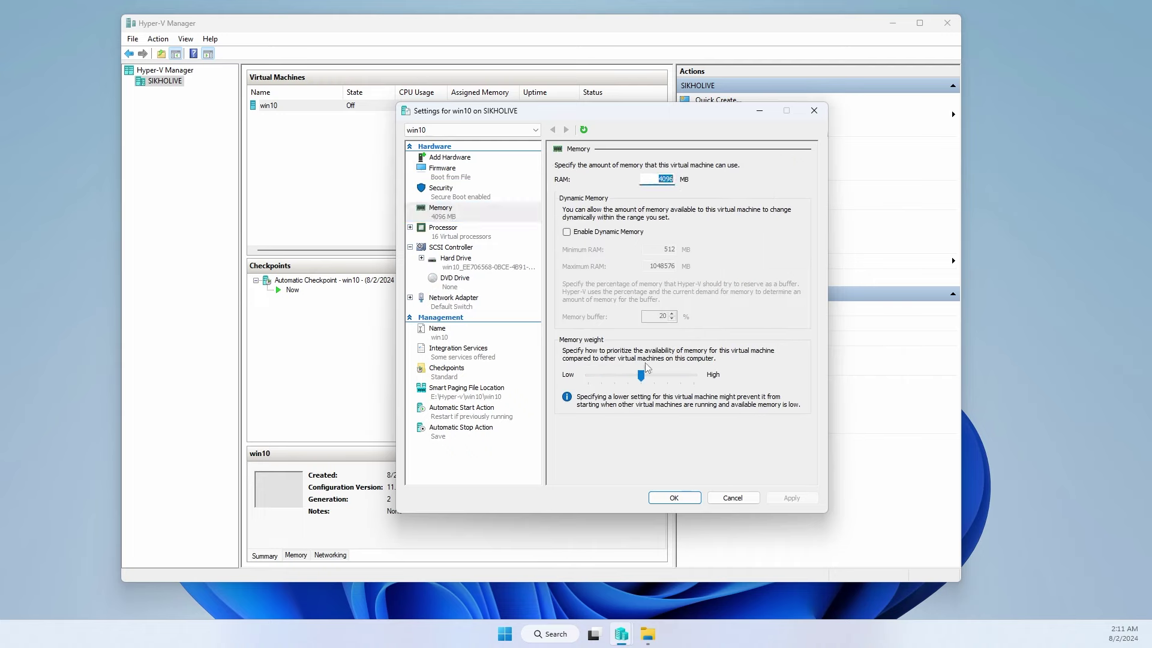
{"action": "left_click", "coordinate": [449, 238]}
{"action": "double_click", "coordinate": [681, 187]}
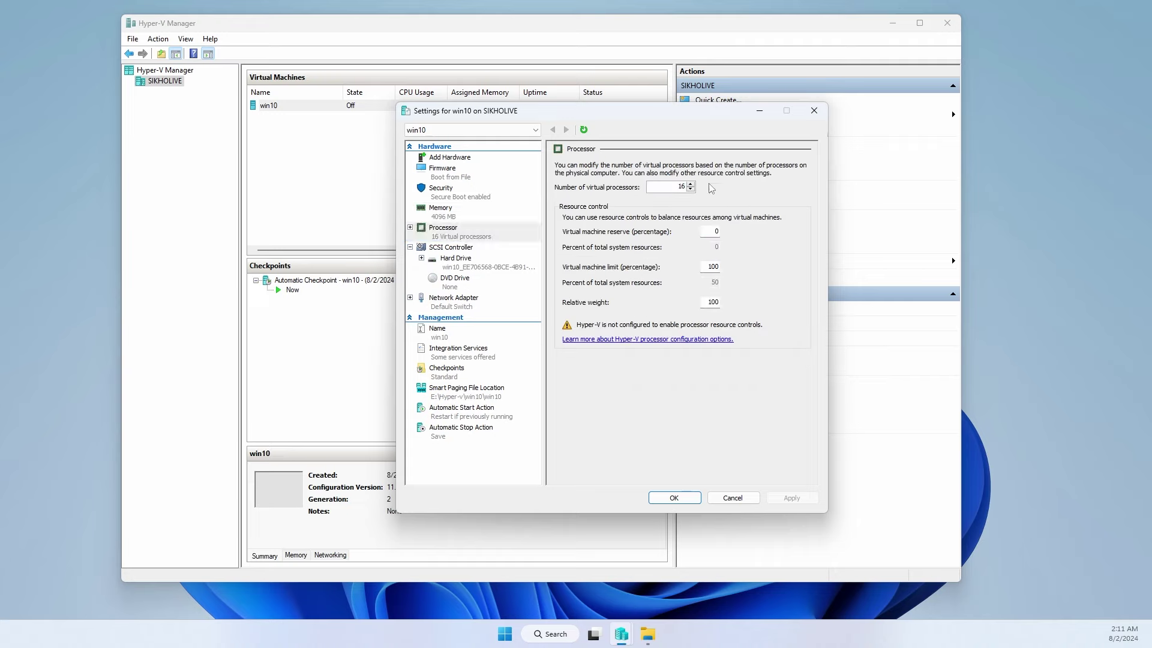
{"action": "key", "text": "Num_Lock"}
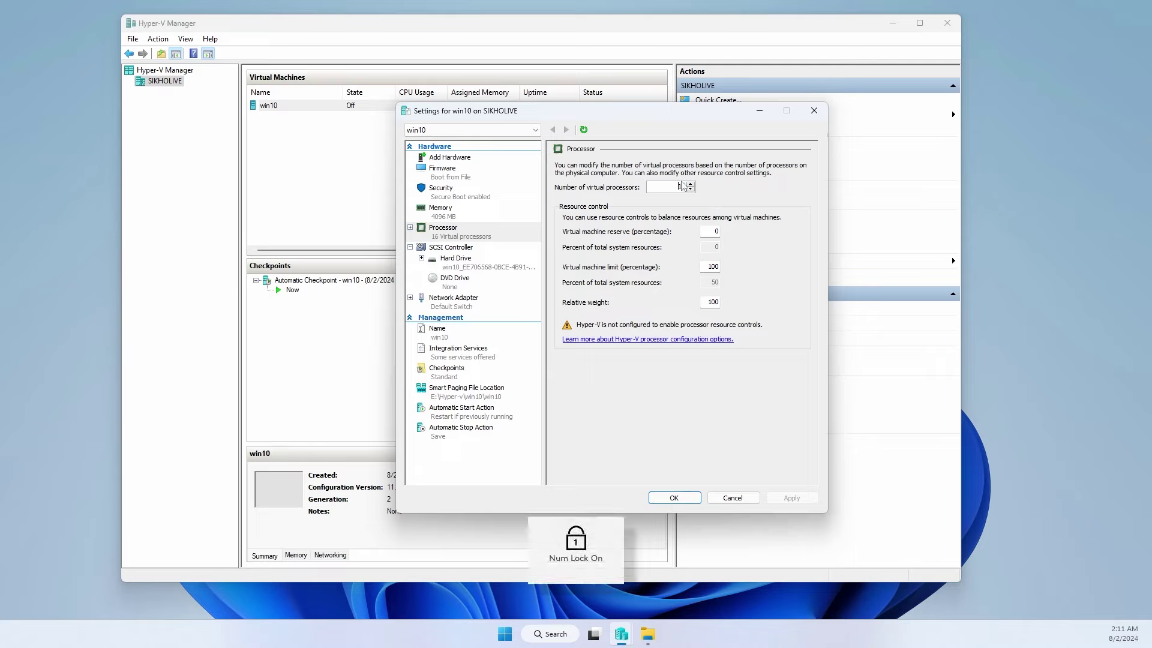
{"action": "type", "text": "4"}
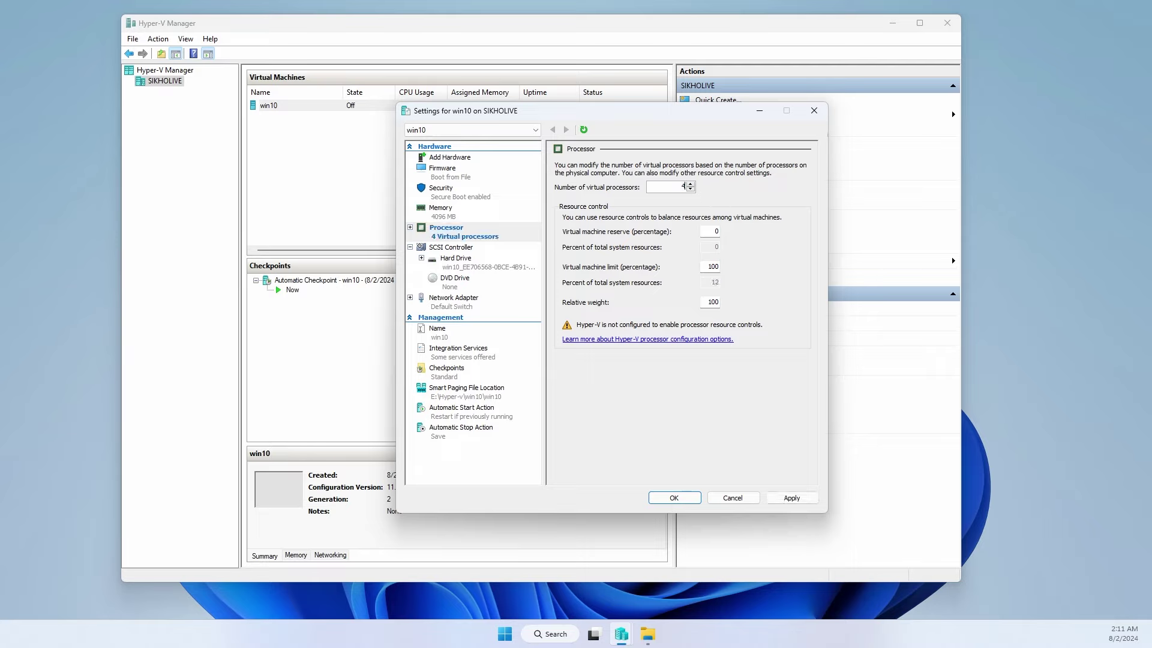
{"action": "left_click", "coordinate": [793, 498]}
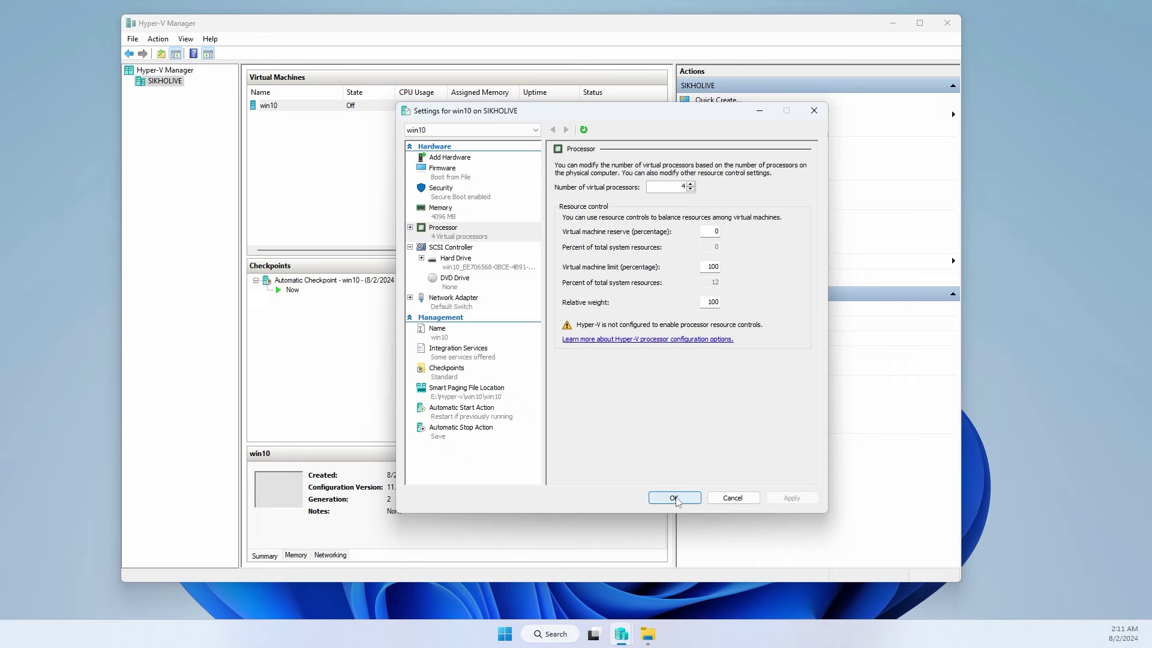
- Connect win10's network adapter to the wan switch, apply, and save the settings
{"action": "left_click", "coordinate": [468, 250]}
{"action": "left_click", "coordinate": [462, 263]}
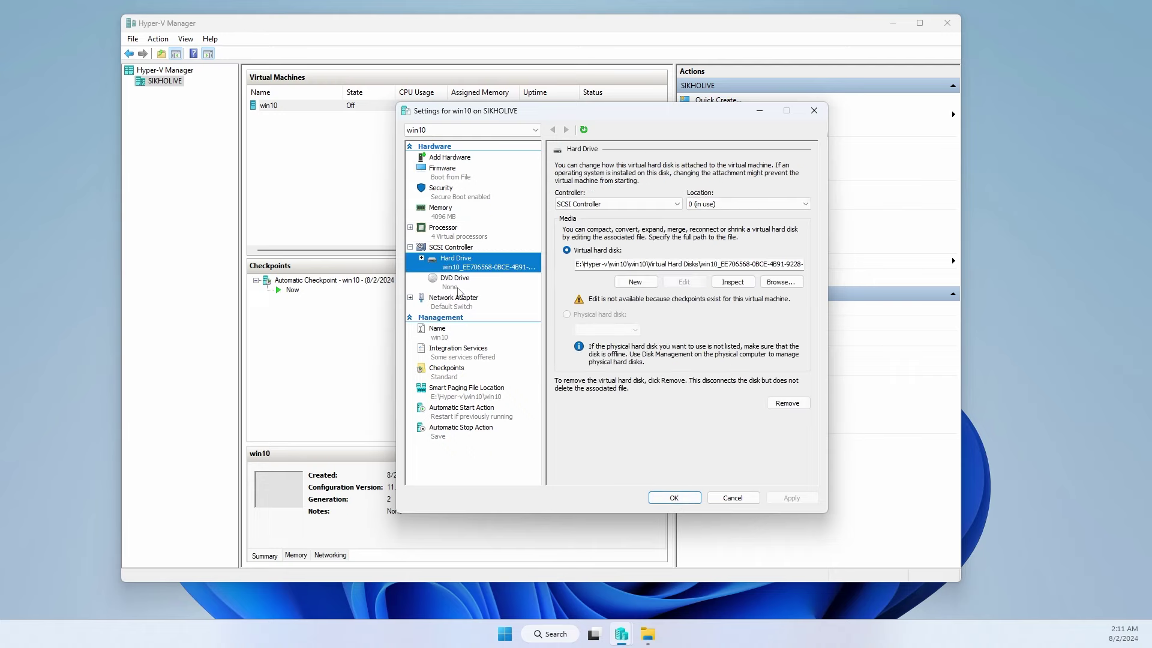
{"action": "left_click", "coordinate": [456, 282]}
{"action": "left_click", "coordinate": [459, 306]}
{"action": "left_click", "coordinate": [564, 190]}
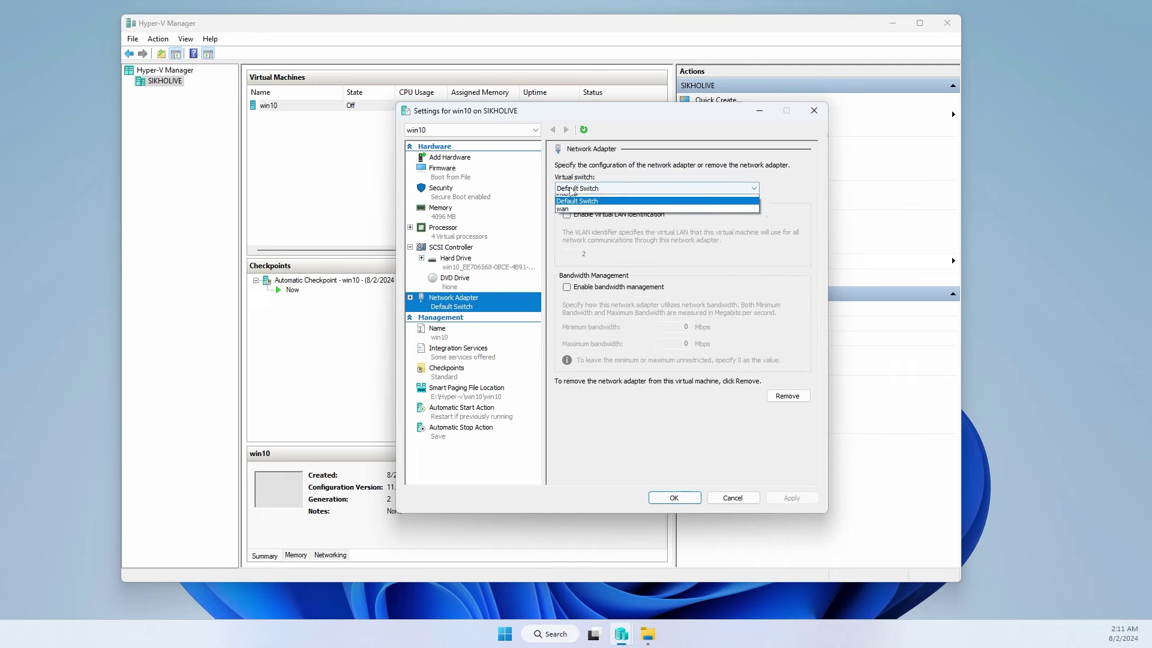
{"action": "left_click", "coordinate": [570, 227]}
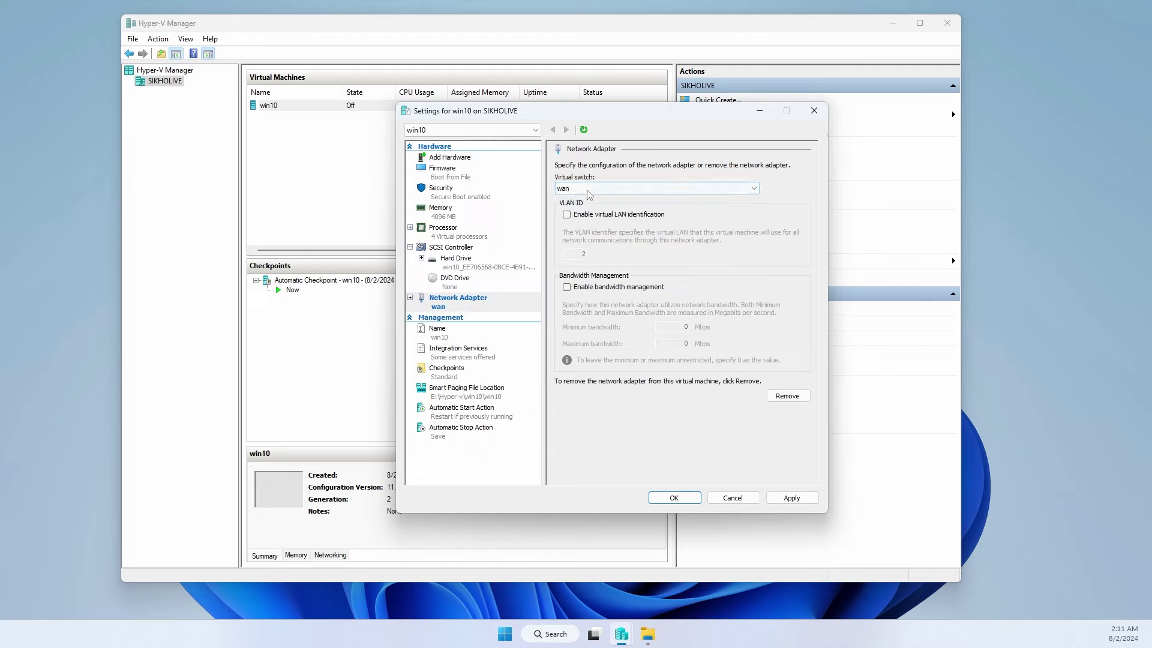
{"action": "left_click", "coordinate": [792, 498]}
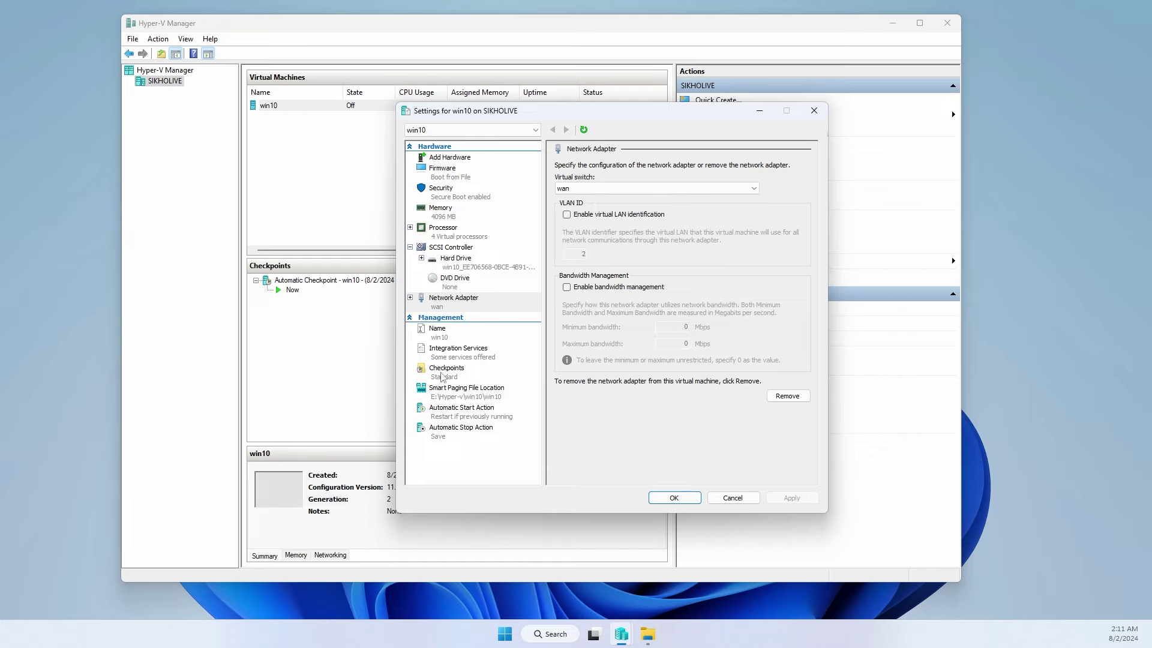
{"action": "left_click", "coordinate": [445, 376]}
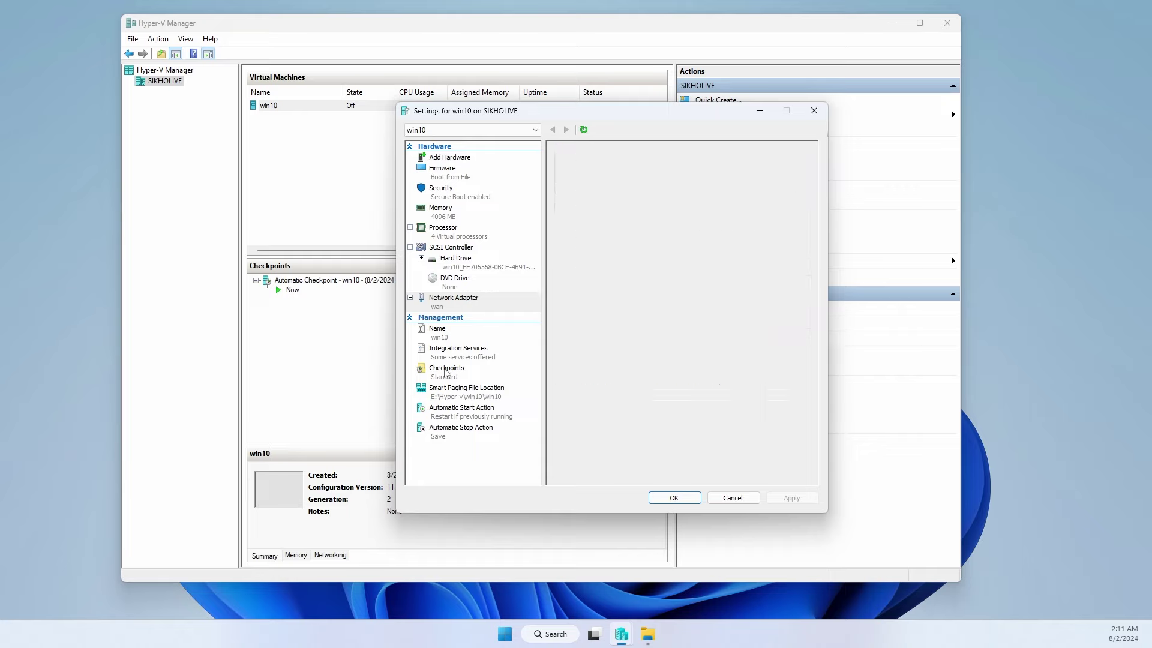
{"action": "left_click", "coordinate": [674, 498]}
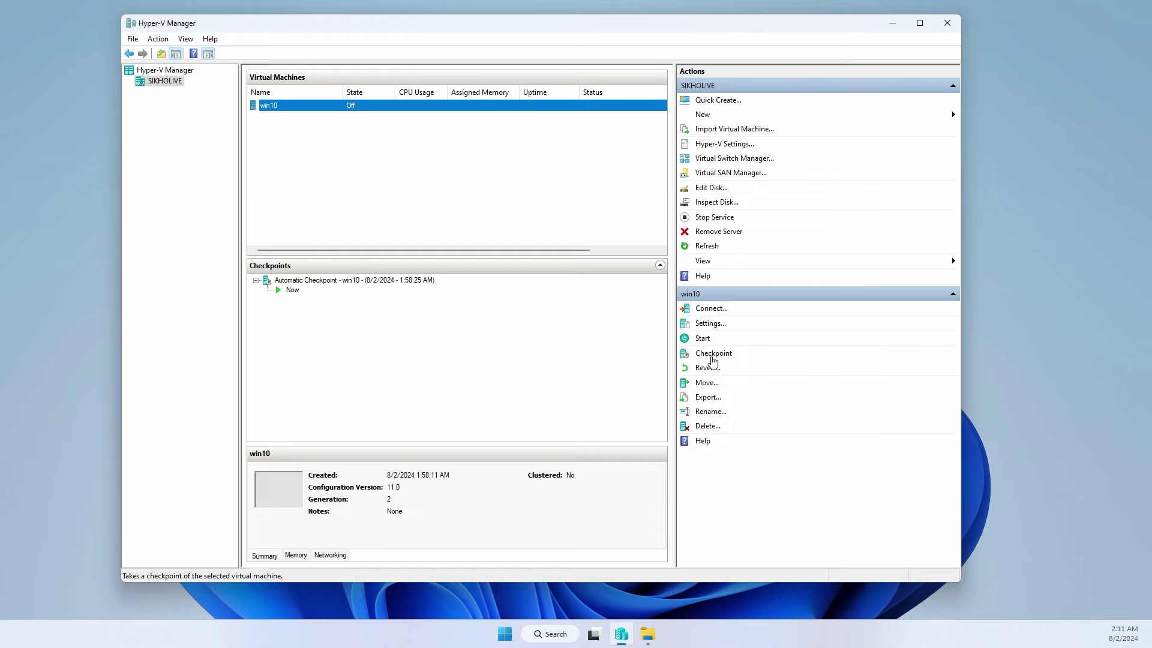
- Inspect the Automatic Checkpoint and the Now state, then select the win10 machine
{"action": "left_click", "coordinate": [288, 284]}
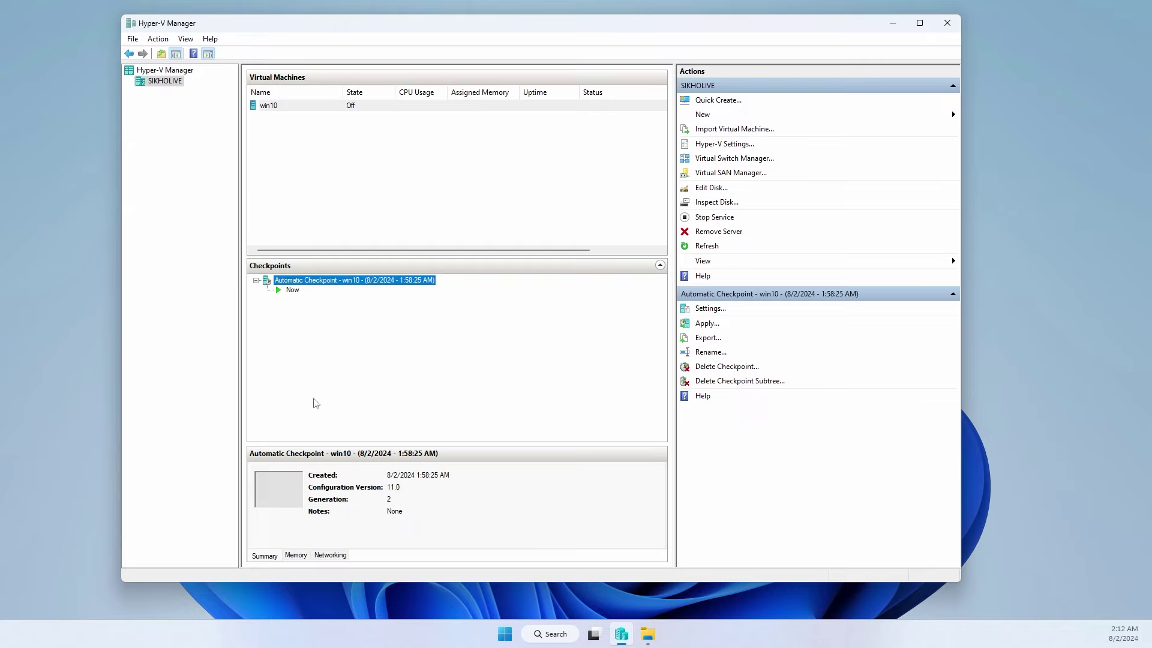
{"action": "left_click", "coordinate": [292, 291]}
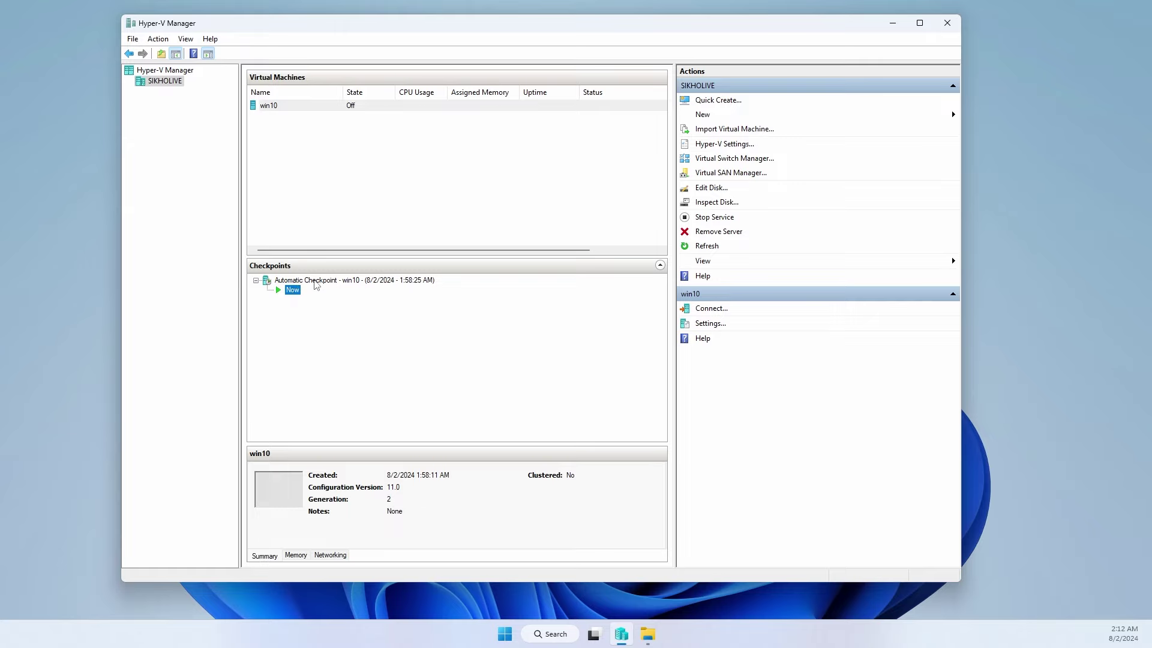
{"action": "left_click", "coordinate": [333, 284]}
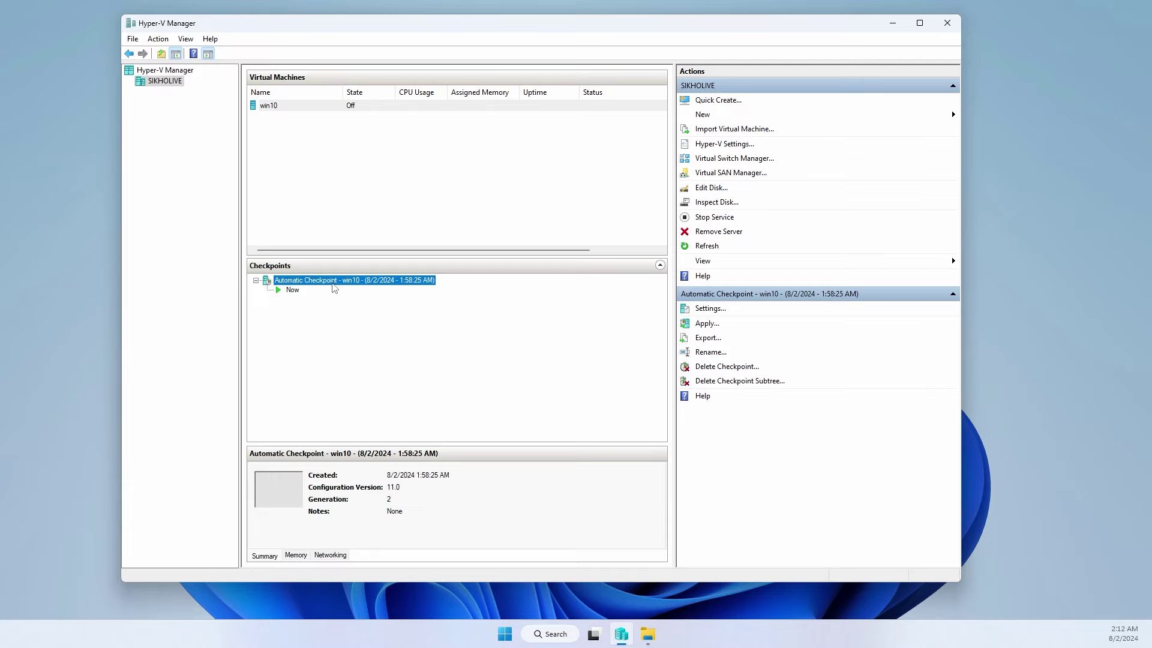
{"action": "left_click", "coordinate": [278, 108]}
- Take a new 2:12:13 AM checkpoint of win10, start applying it, then cancel
{"action": "left_click", "coordinate": [718, 355]}
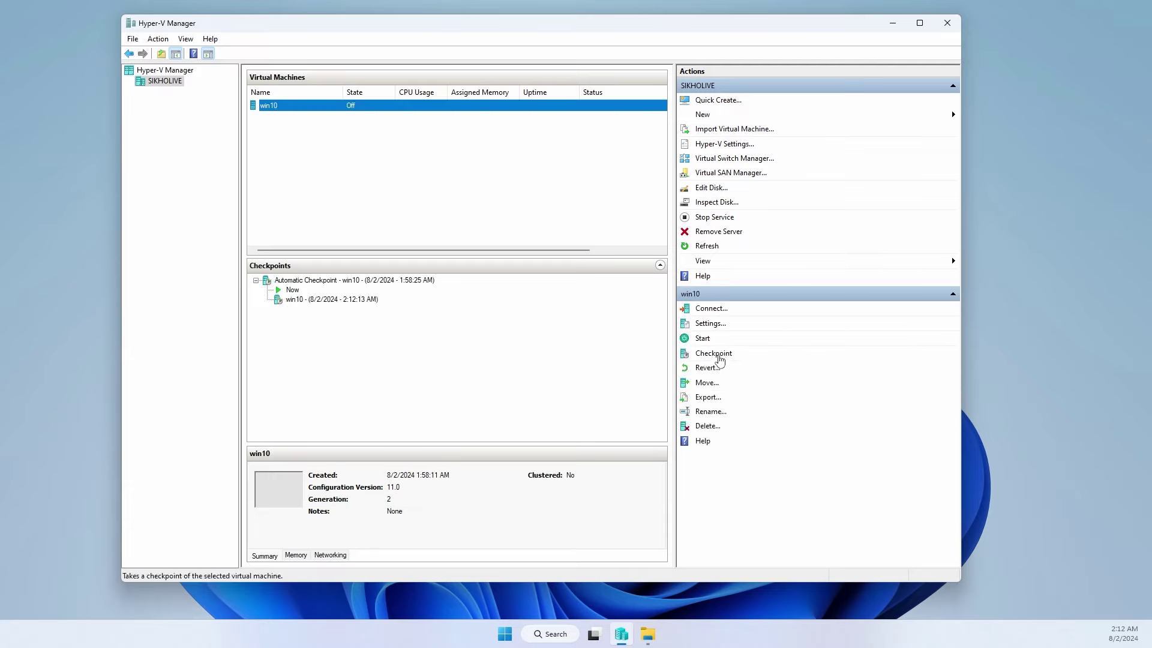
{"action": "left_click", "coordinate": [301, 291]}
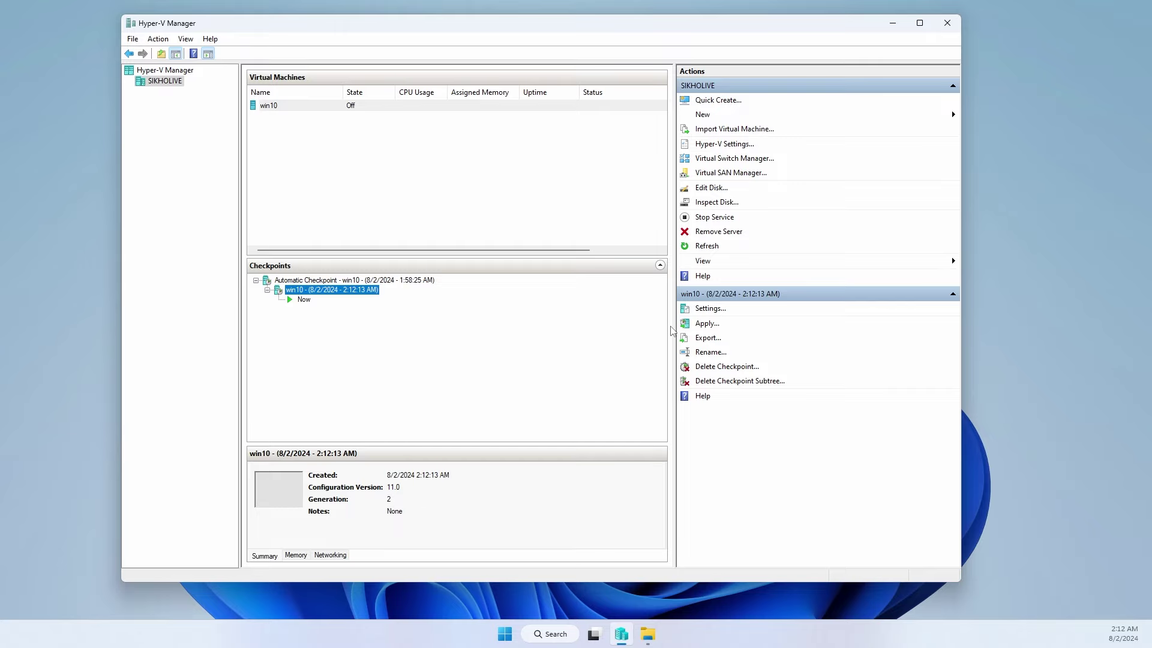
{"action": "left_click", "coordinate": [312, 290]}
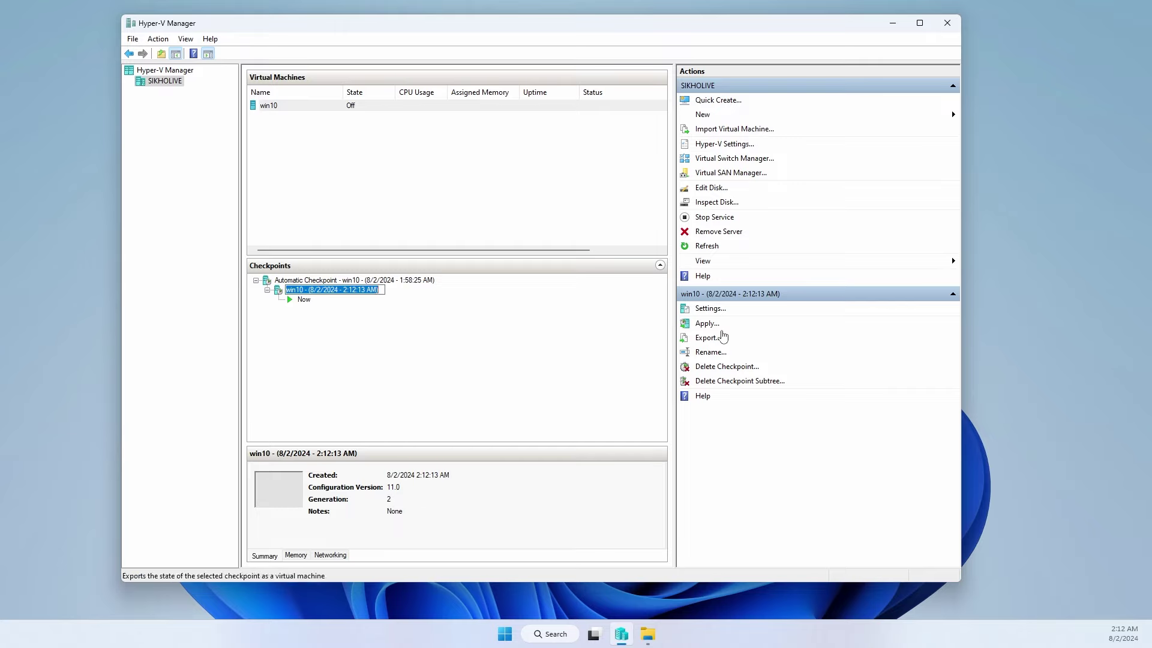
{"action": "left_click", "coordinate": [707, 324]}
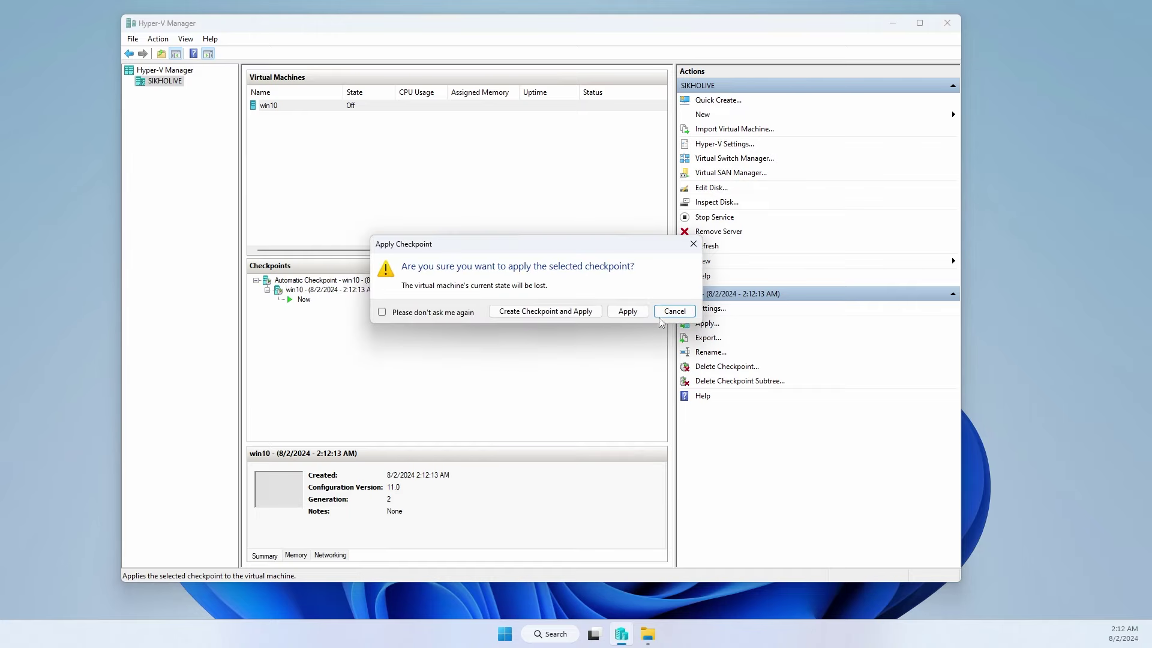
{"action": "left_click", "coordinate": [672, 312]}
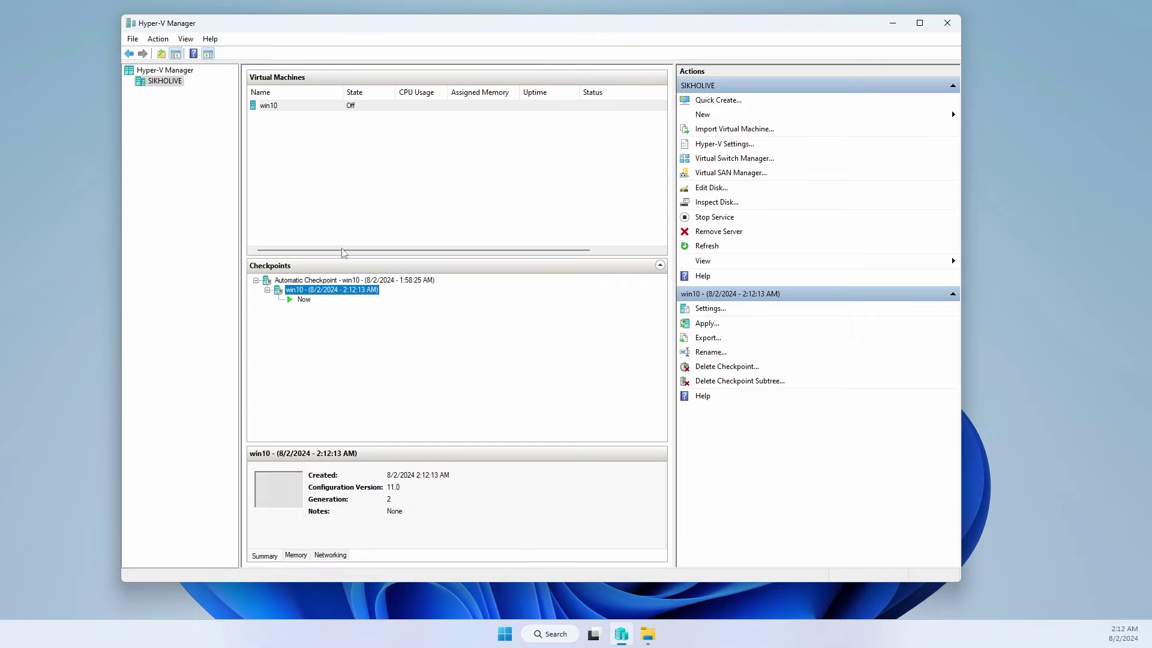
{"action": "left_click", "coordinate": [287, 107]}
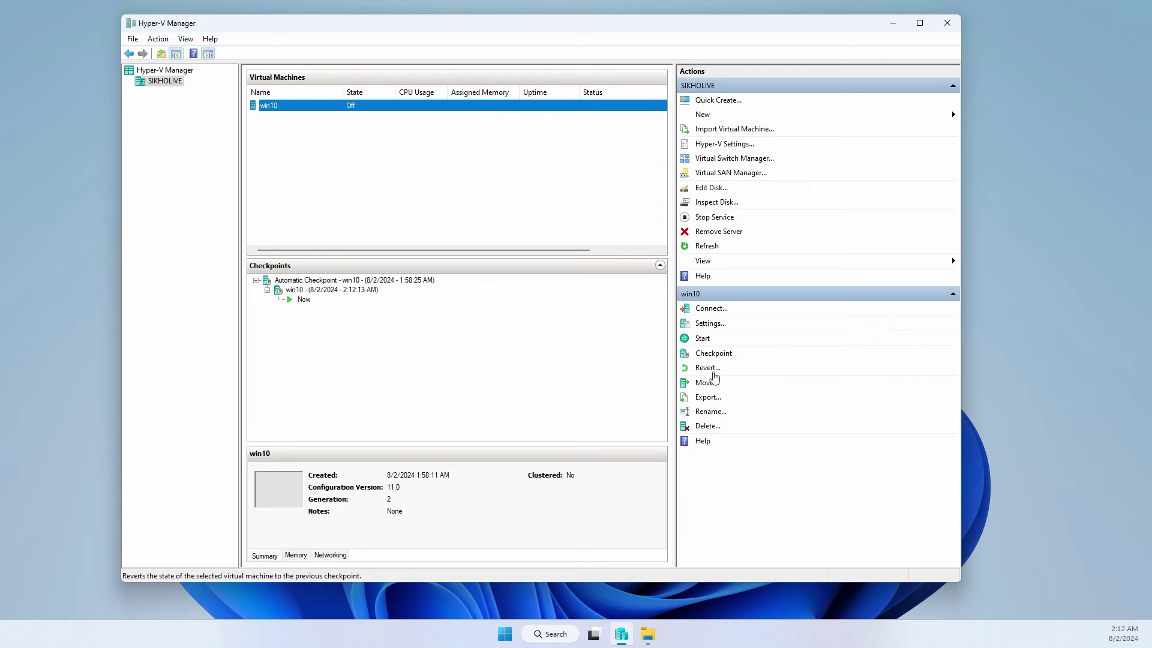
- Start the Move wizard for win10, then abandon it
{"action": "left_click", "coordinate": [707, 384]}
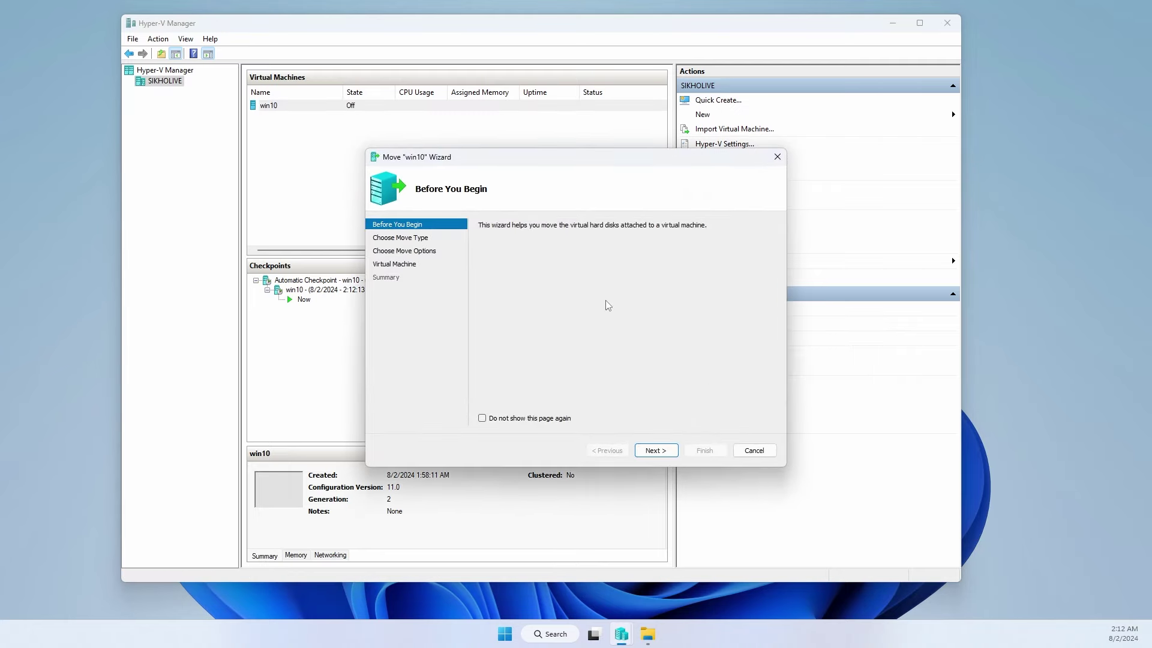
{"action": "left_click", "coordinate": [655, 450]}
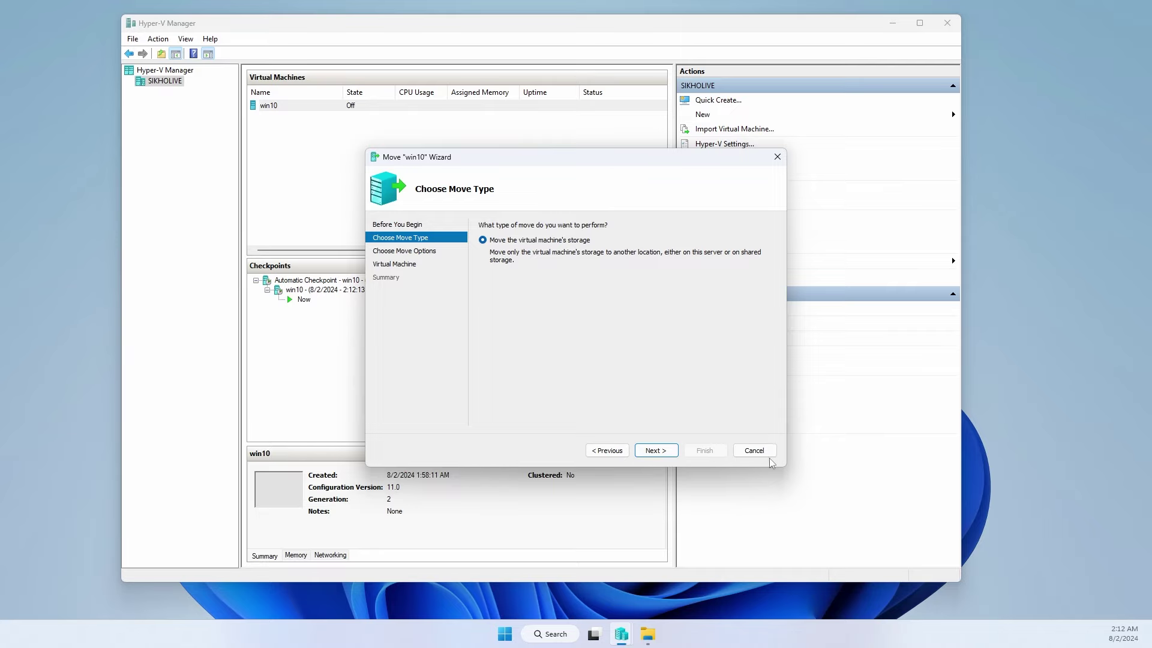
{"action": "left_click", "coordinate": [757, 445]}
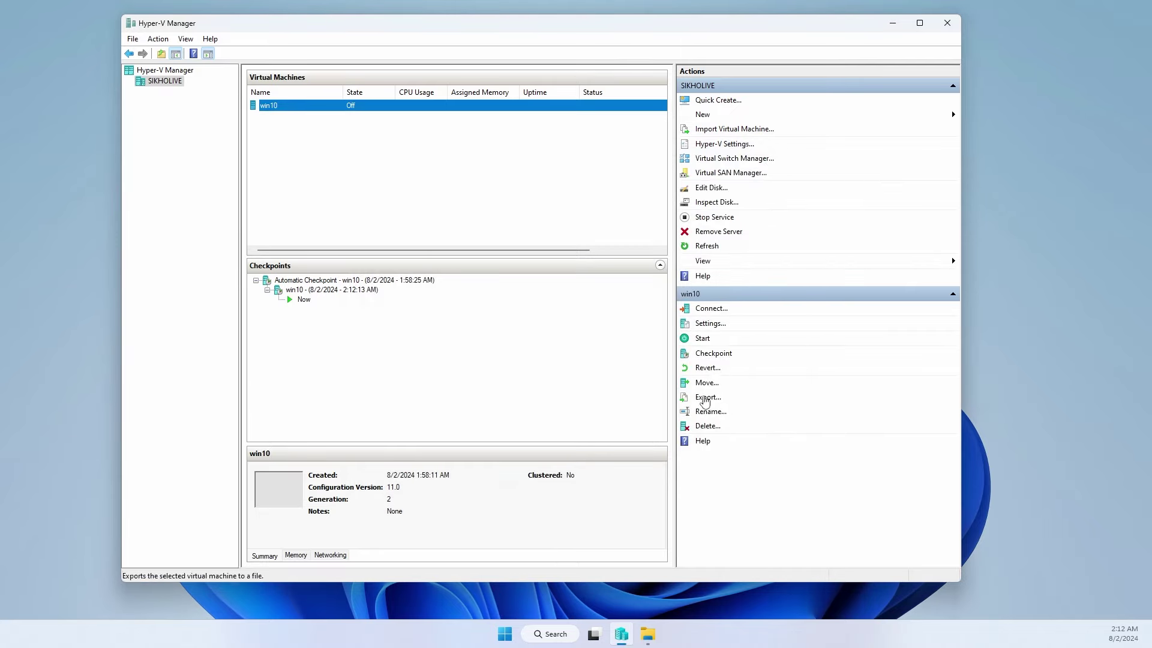
- Export win10 to the Desktop folder
{"action": "left_click", "coordinate": [706, 399]}
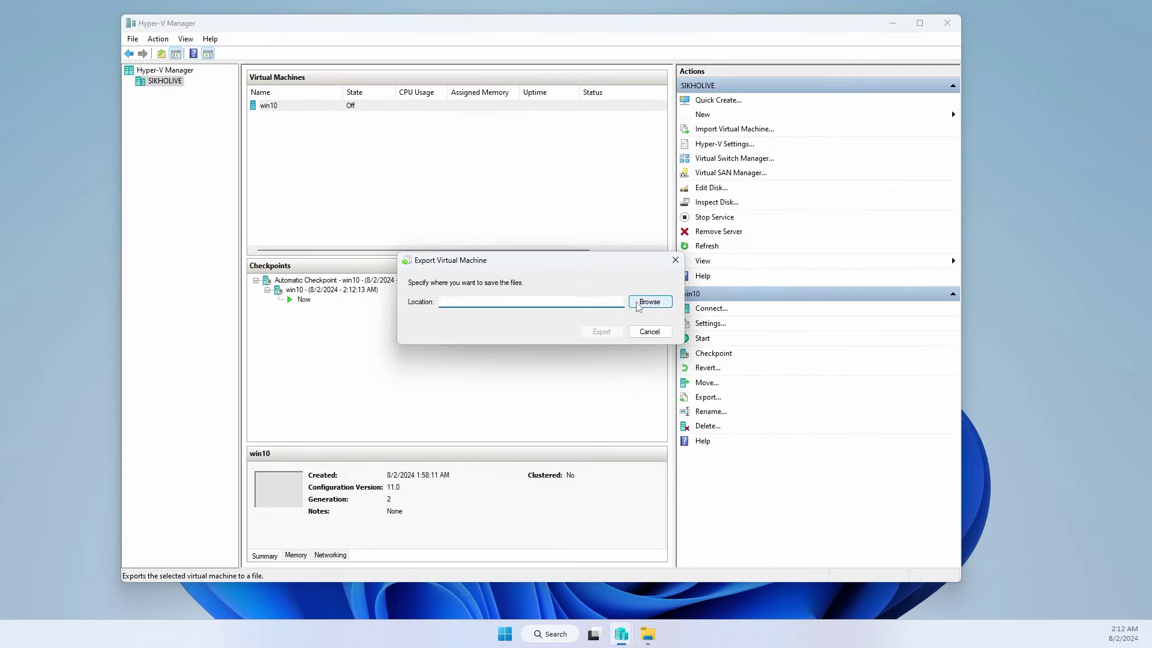
{"action": "left_click", "coordinate": [630, 301]}
{"action": "left_click", "coordinate": [455, 394]}
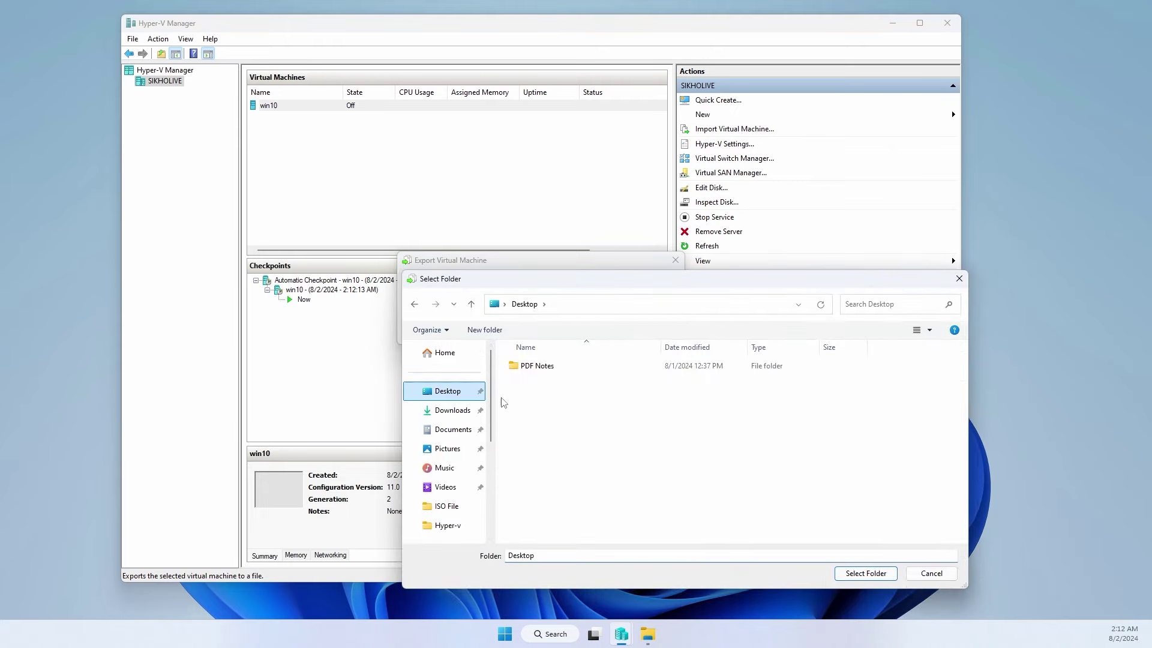
{"action": "left_click", "coordinate": [876, 576]}
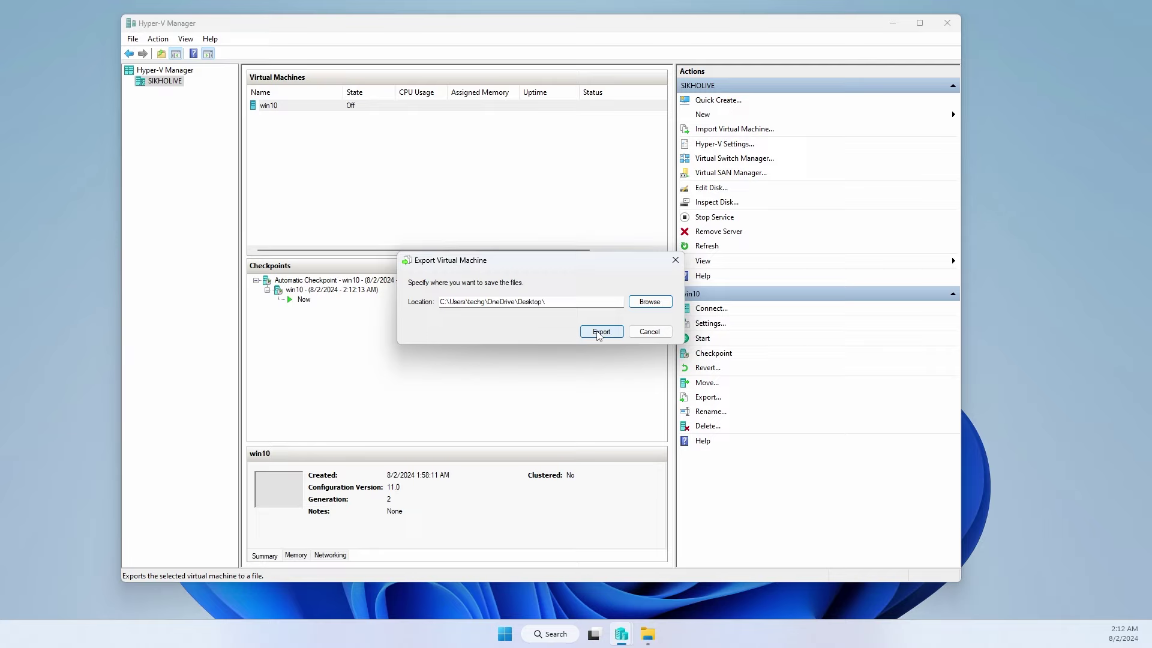
{"action": "left_click", "coordinate": [601, 332]}
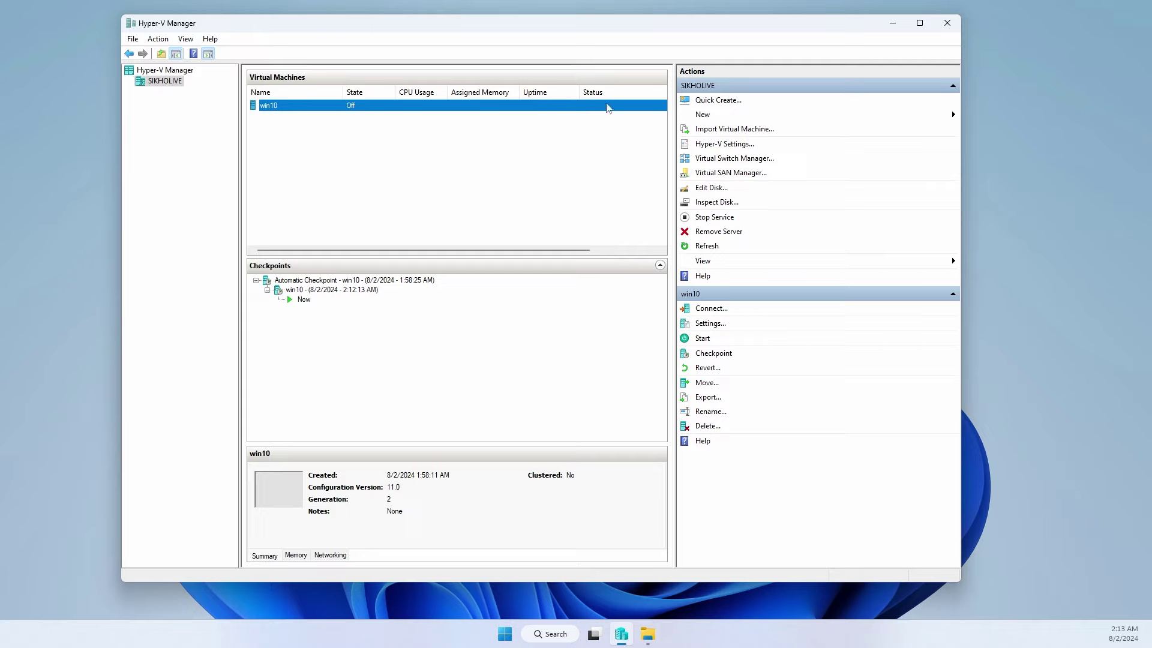
- Delete the win10 virtual machine from Hyper-V Manager
{"action": "right_click", "coordinate": [366, 105]}
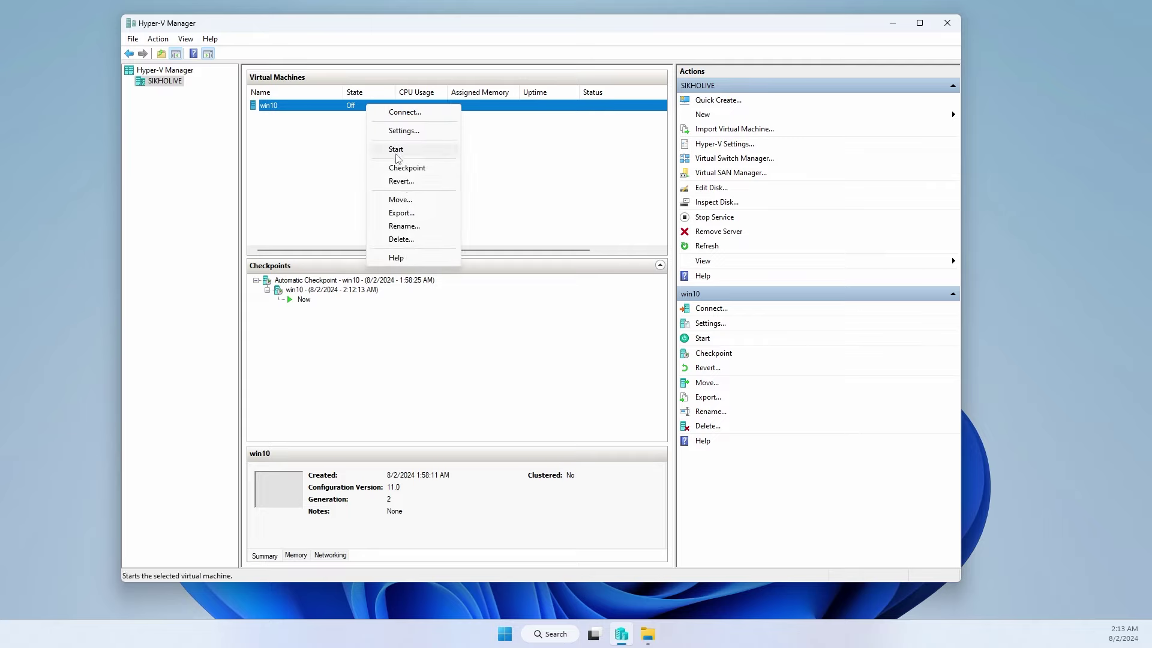
{"action": "left_click", "coordinate": [401, 238]}
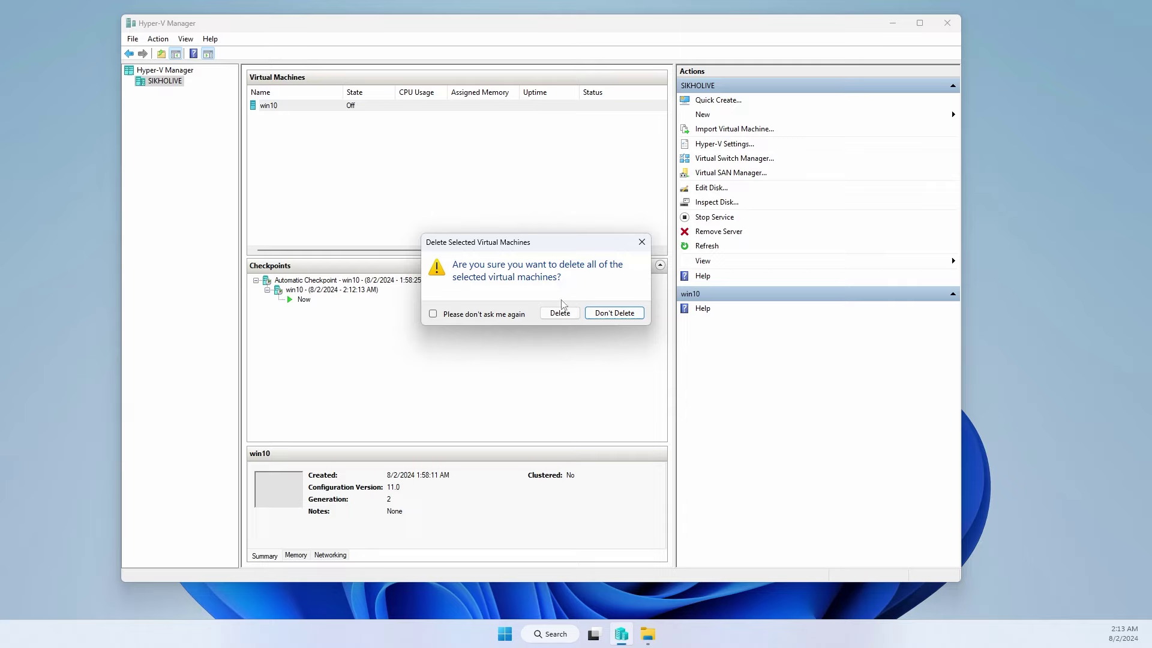
{"action": "left_click", "coordinate": [560, 313]}
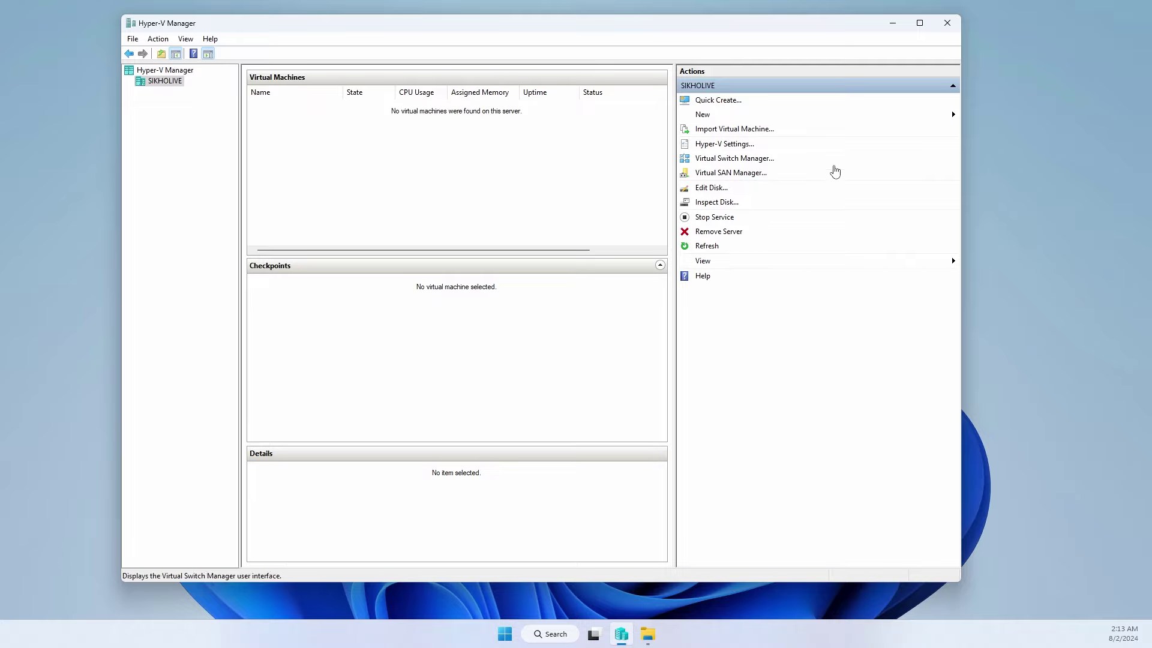
- Start a virtual machine import from the exported Desktop\win10 folder
{"action": "left_click", "coordinate": [742, 131]}
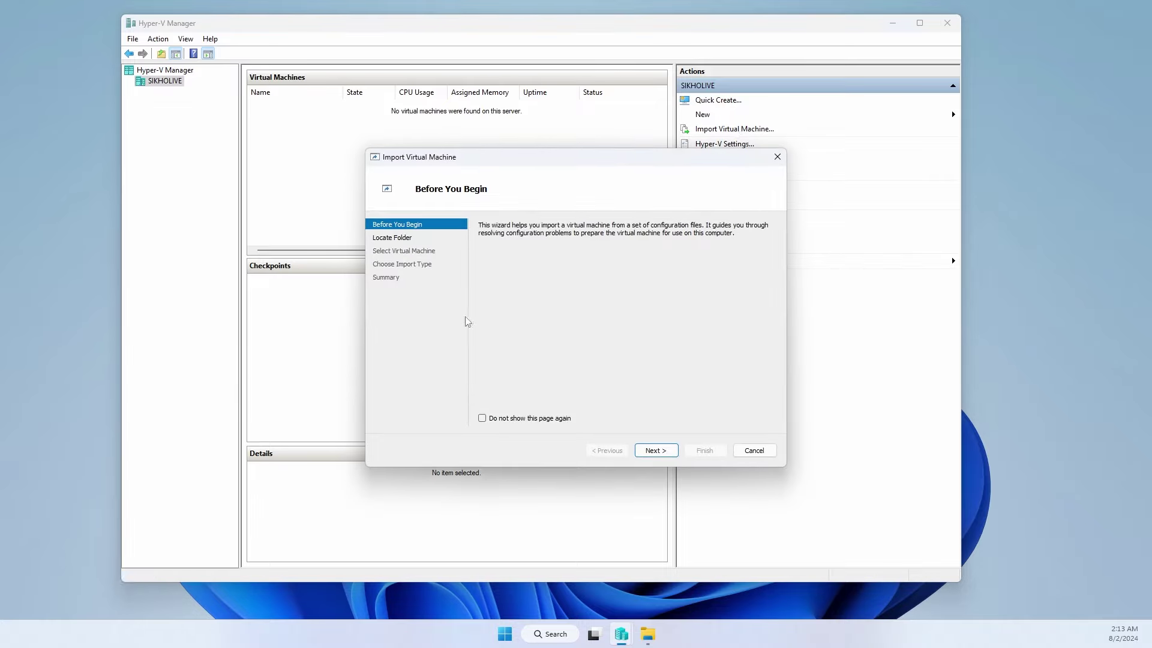
{"action": "left_click", "coordinate": [657, 450]}
{"action": "left_click", "coordinate": [750, 242]}
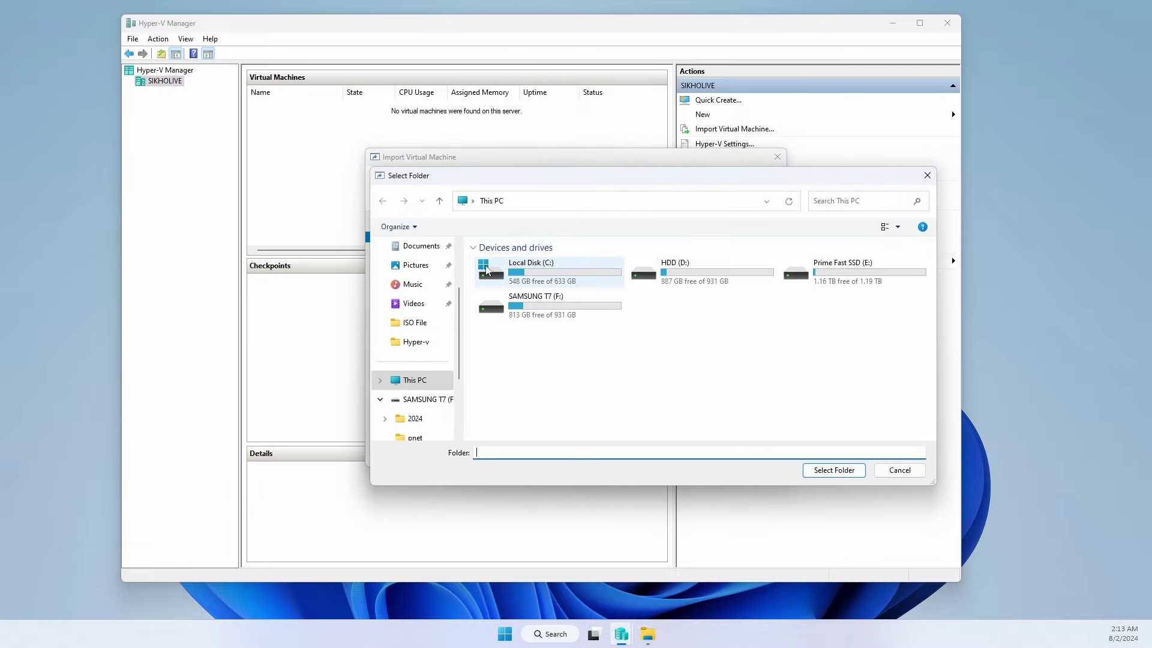
{"action": "scroll", "coordinate": [418, 272], "scroll_direction": "up", "scroll_amount": 2}
{"action": "left_click", "coordinate": [415, 288]}
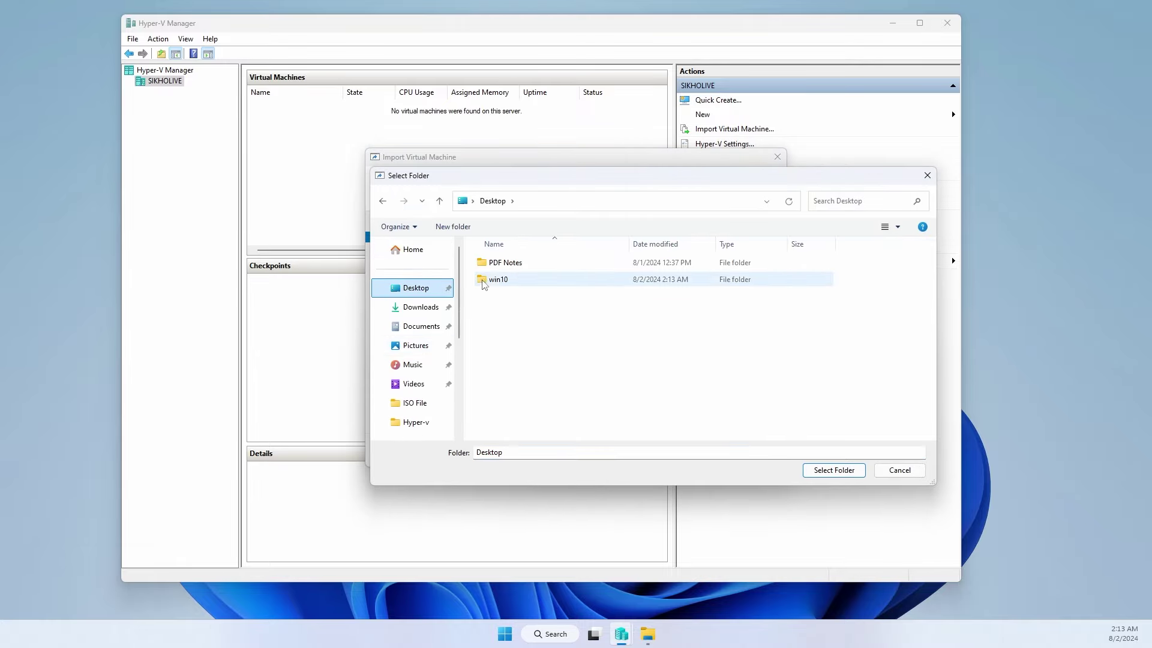
{"action": "left_click", "coordinate": [507, 279]}
{"action": "left_click", "coordinate": [831, 470]}
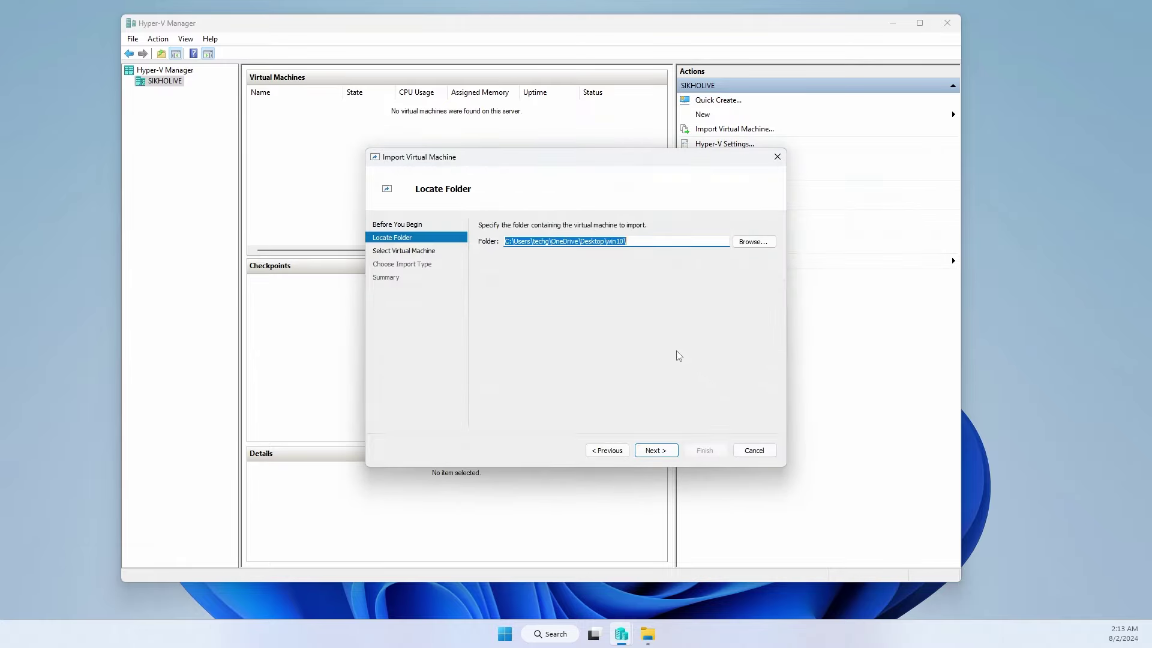
- Import win10 by registering it in place, keeping its ID
{"action": "left_click", "coordinate": [663, 449]}
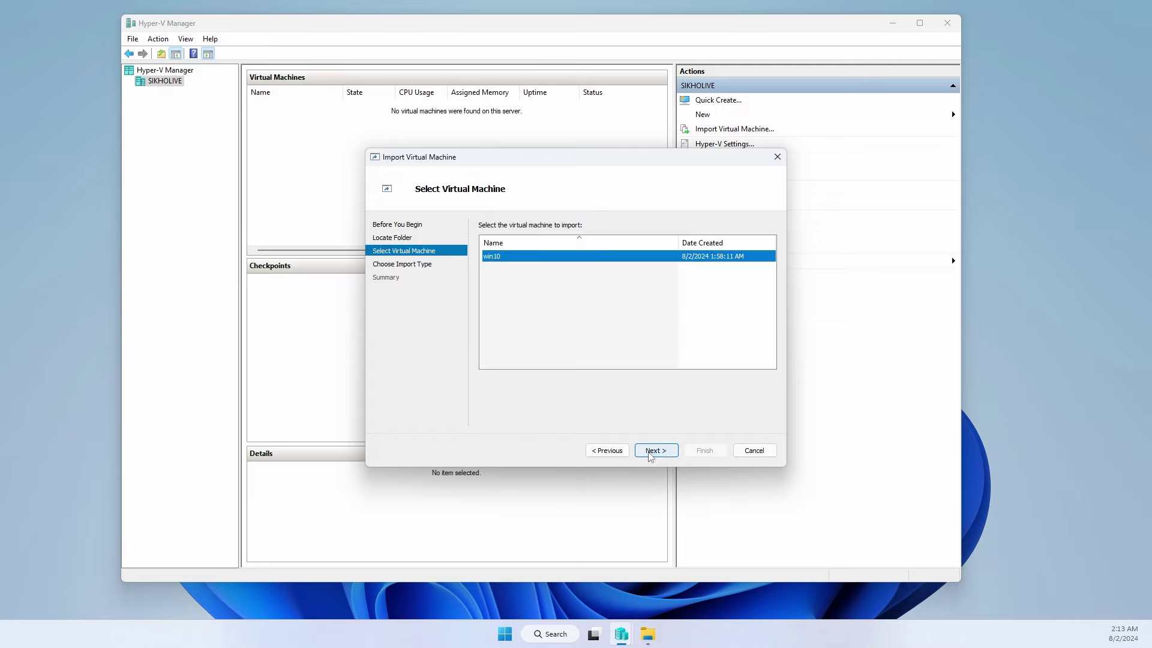
{"action": "left_click", "coordinate": [658, 449]}
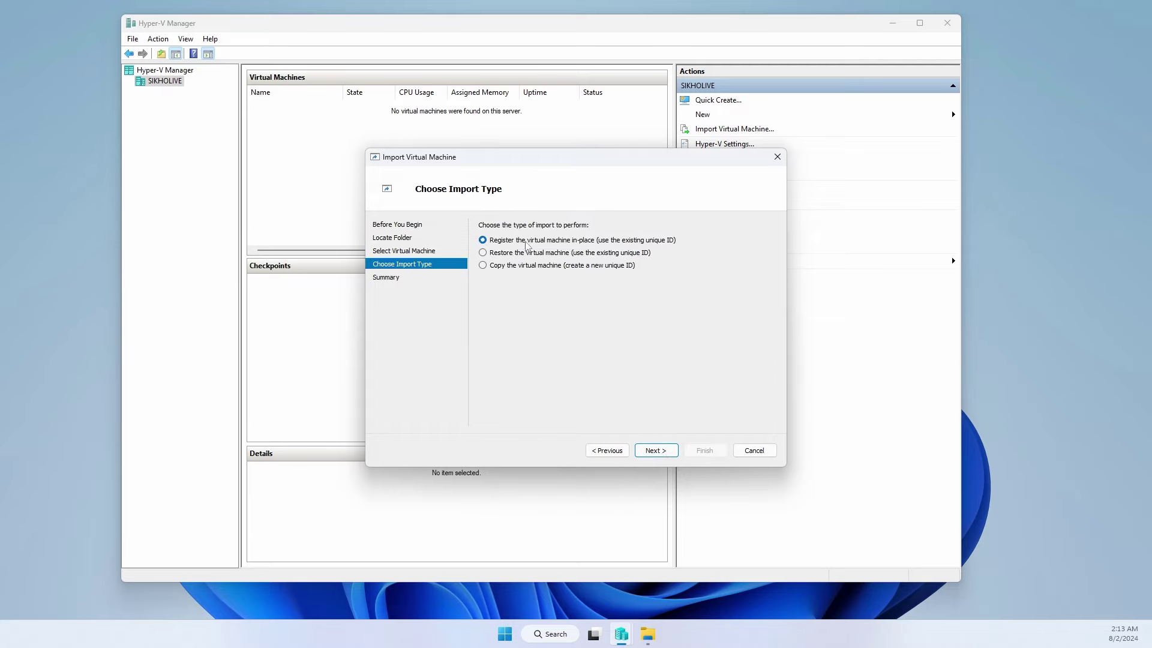
{"action": "left_click", "coordinate": [655, 449]}
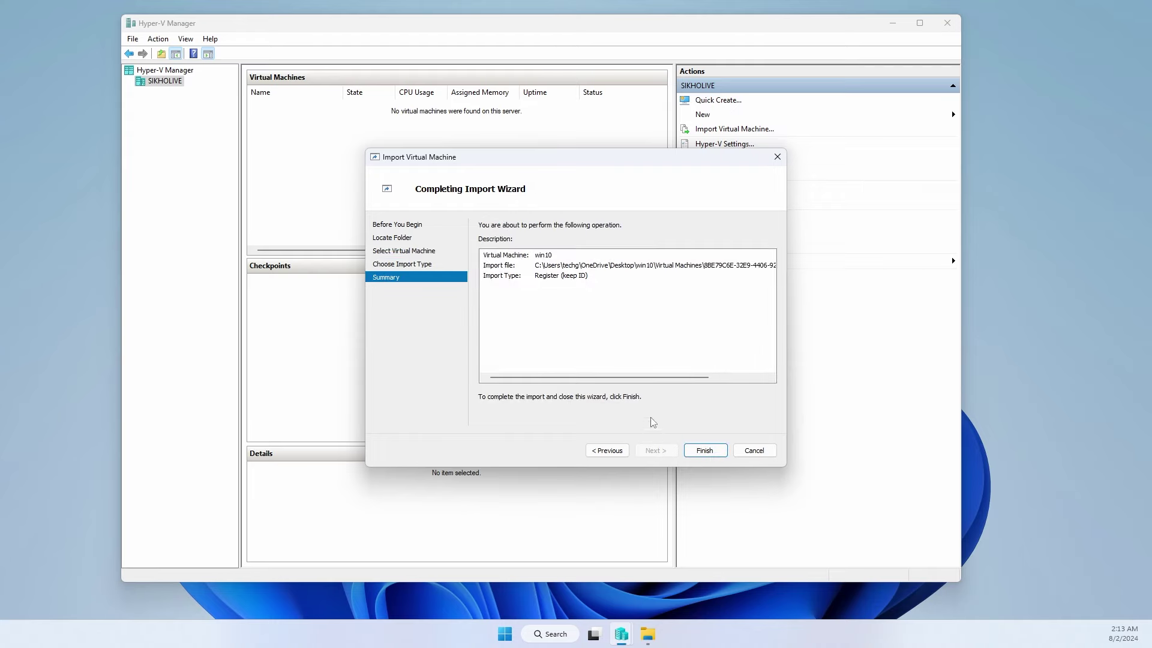
{"action": "left_click", "coordinate": [703, 451]}
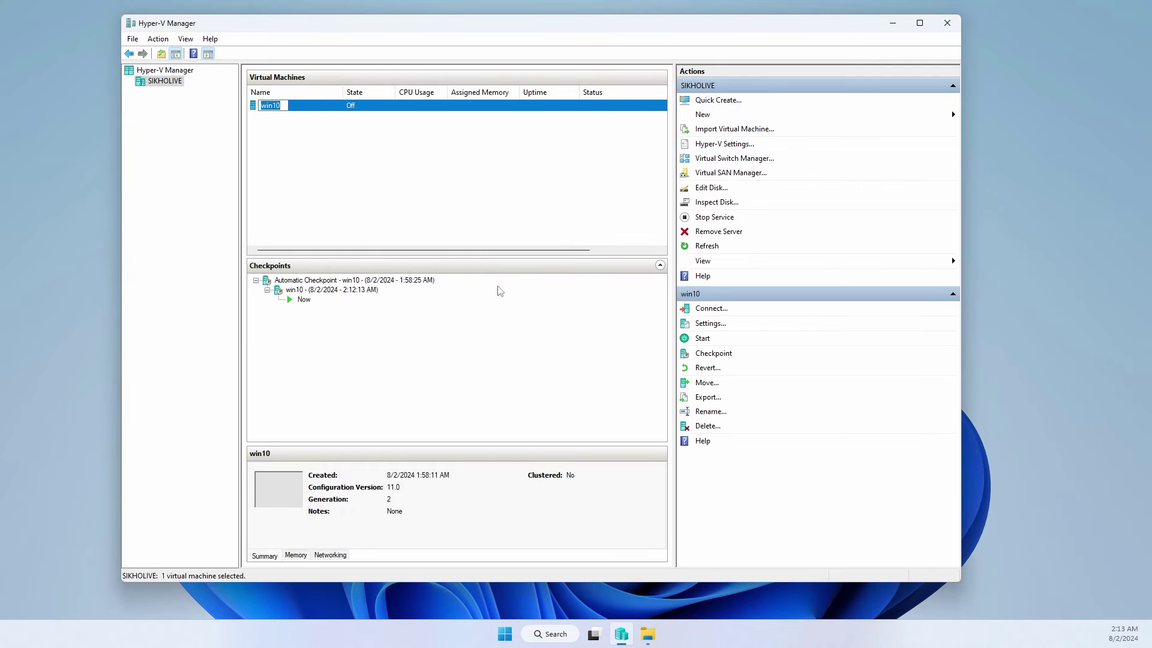
- Start win10 and view it at 1366 by 768 up to the sign-in screen, then close the connection
{"action": "right_click", "coordinate": [329, 110]}
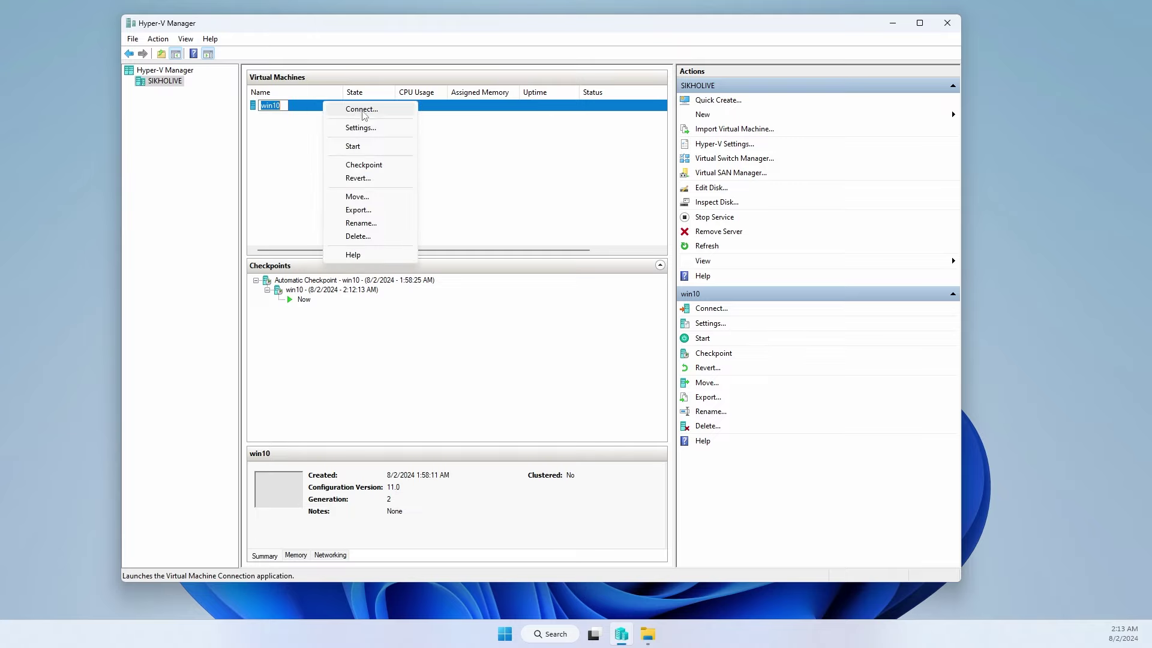
{"action": "left_click", "coordinate": [360, 116]}
{"action": "left_click", "coordinate": [400, 257]}
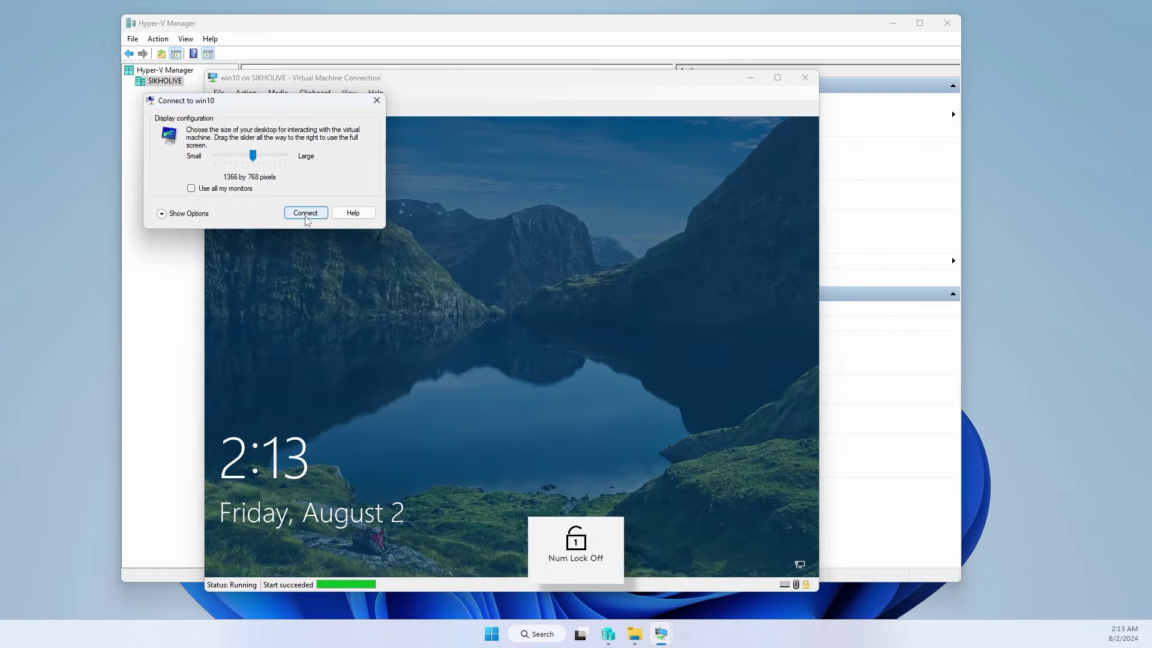
{"action": "left_click", "coordinate": [306, 213]}
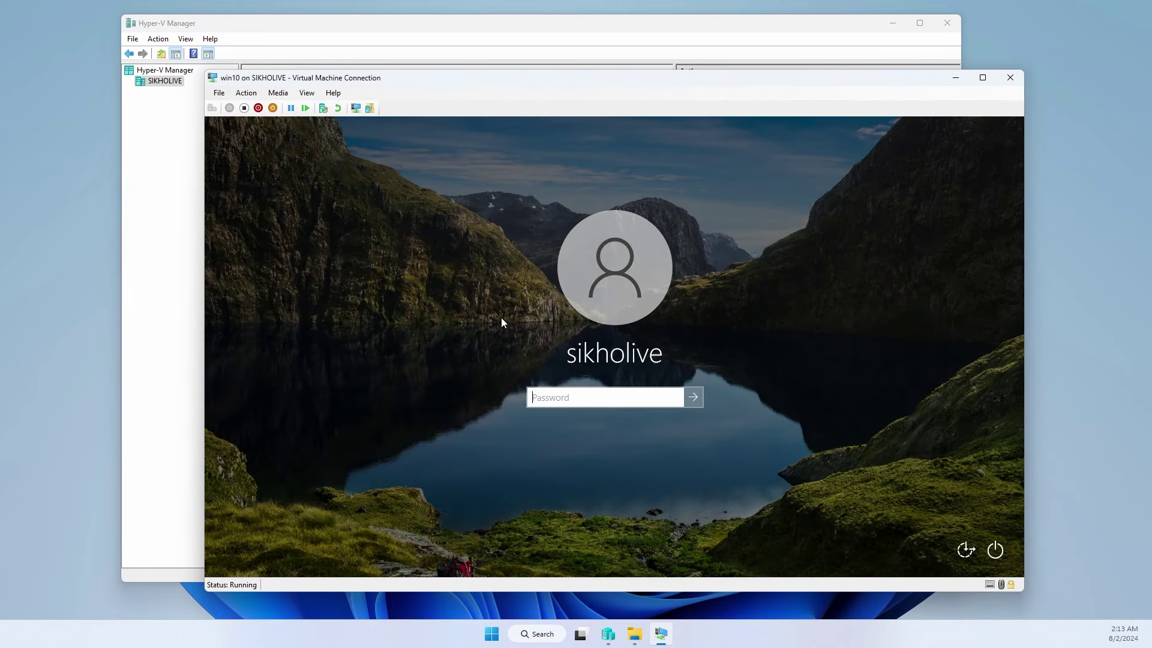
{"action": "left_click", "coordinate": [1011, 78]}
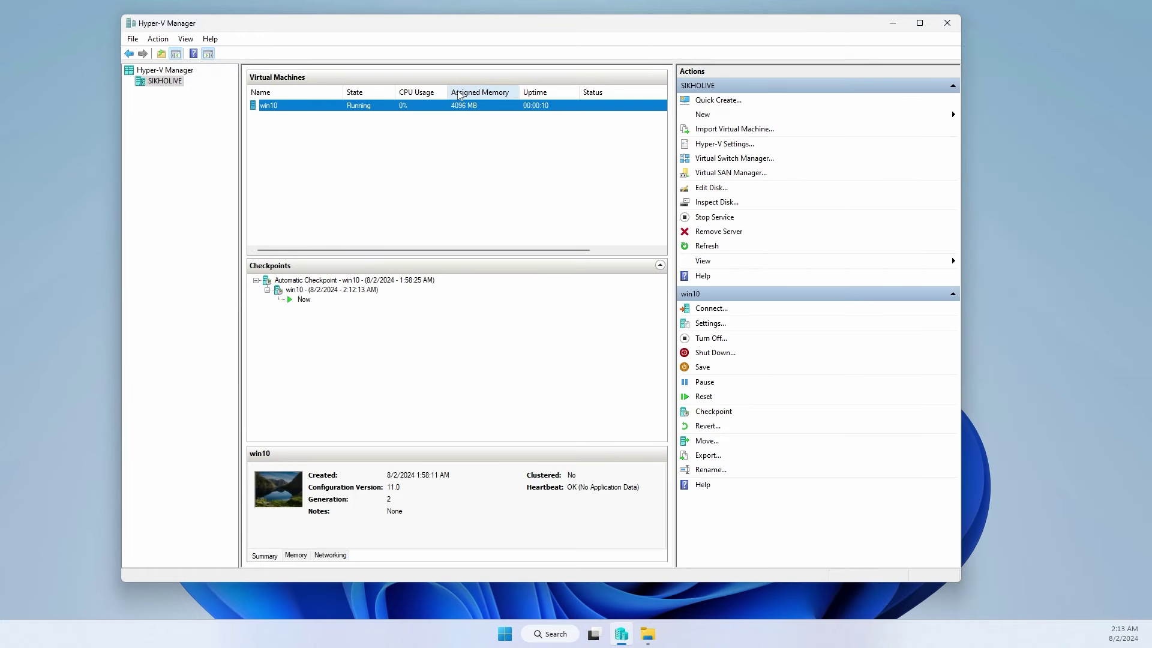
- Turn off the running win10 so it is listed Off again
{"action": "right_click", "coordinate": [418, 105]}
{"action": "left_click", "coordinate": [460, 148]}
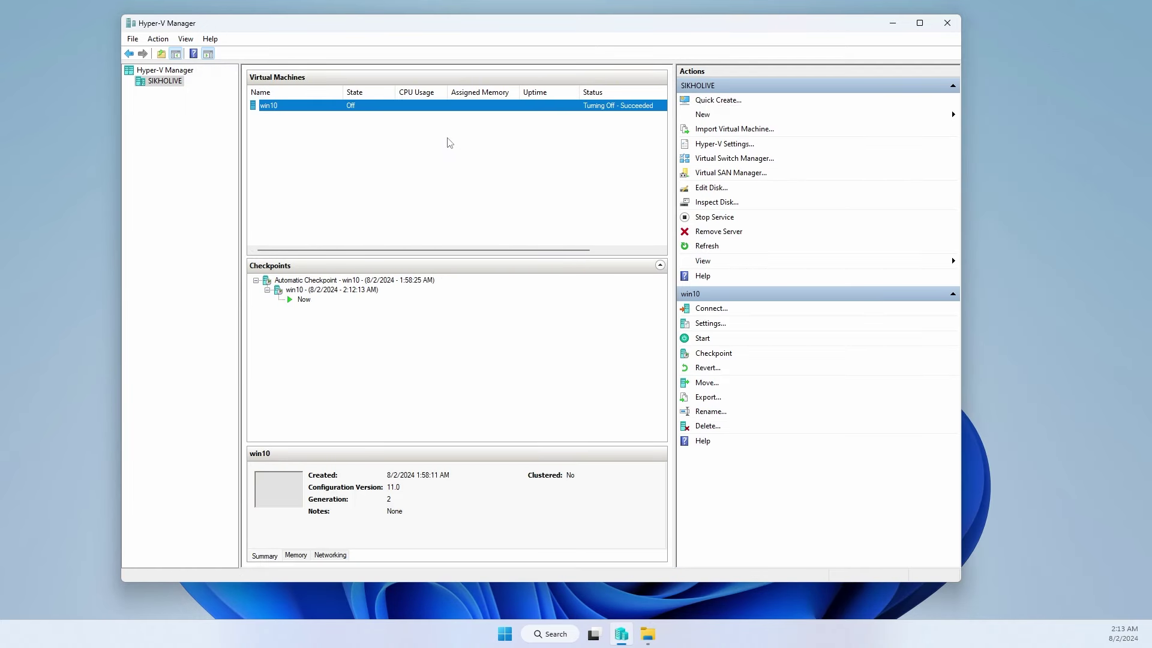
{"action": "right_click", "coordinate": [379, 110]}
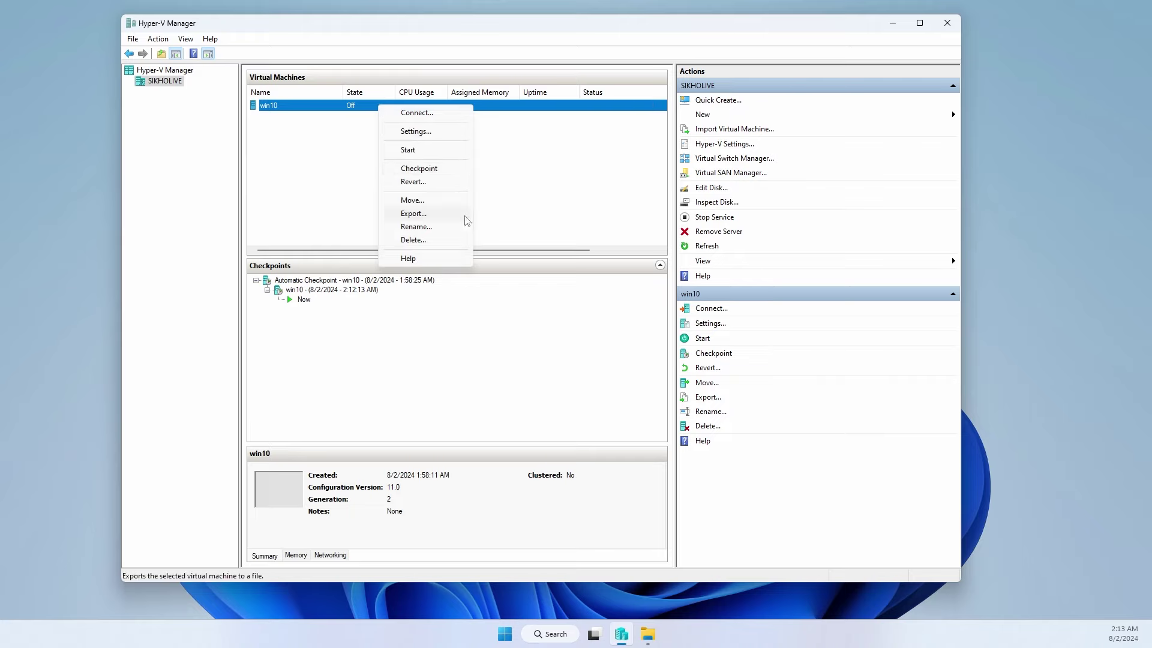
{"action": "left_click", "coordinate": [487, 235]}
{"action": "left_click", "coordinate": [349, 108]}
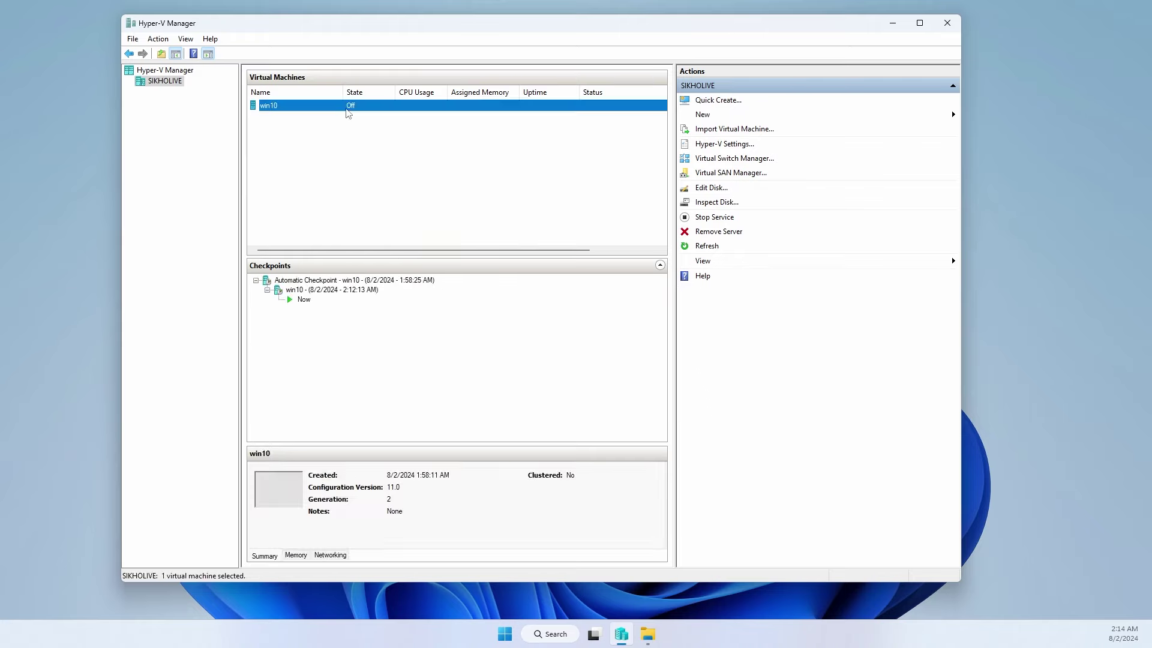